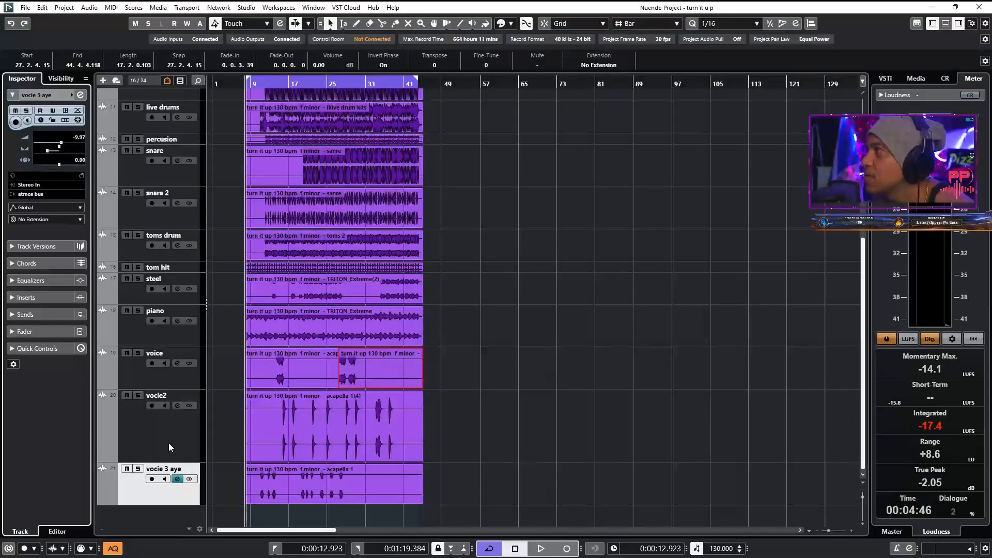
# - Examine the atmos bus's Renderer for Dolby Atmos in the MixConsole and return to the project window
pyautogui.click(168, 442)
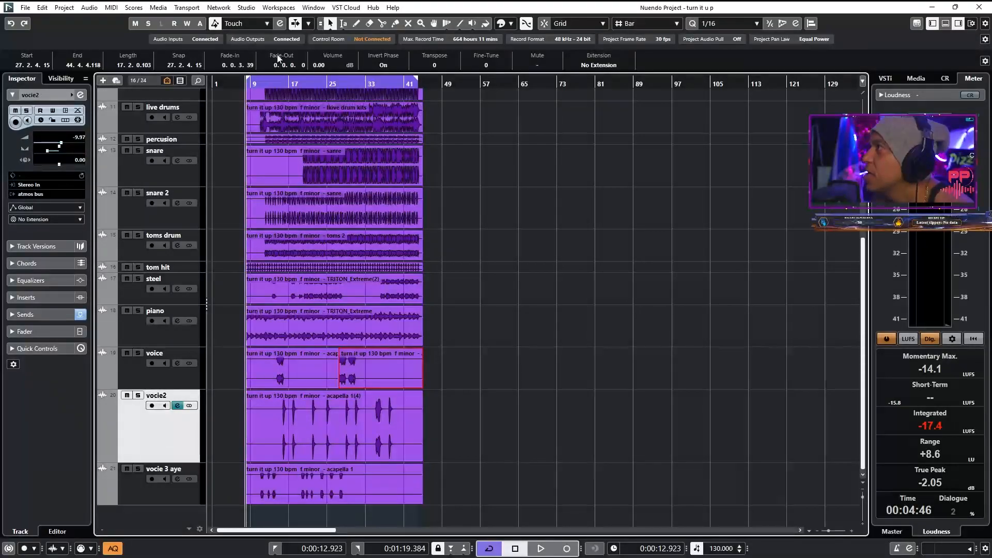
pyautogui.click(247, 7)
pyautogui.click(279, 34)
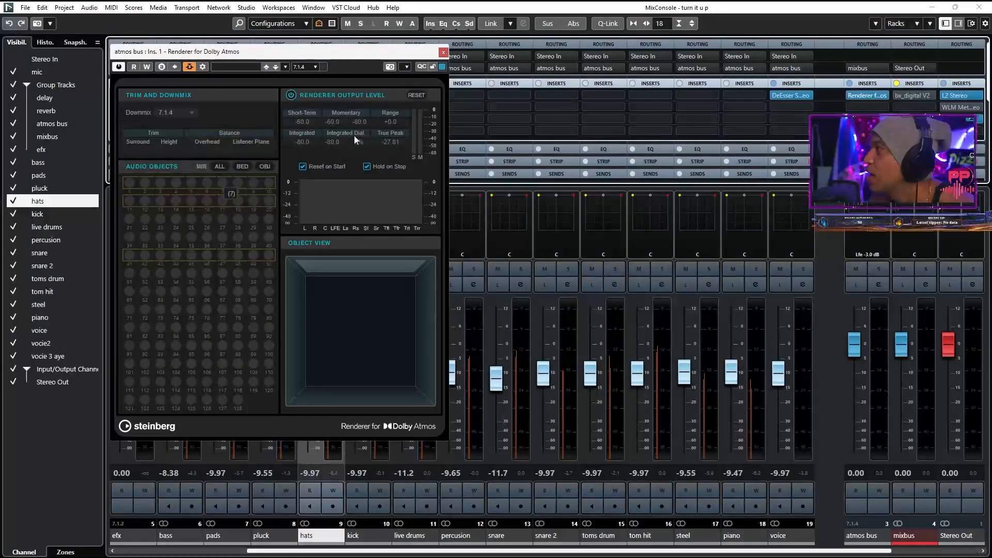
pyautogui.click(443, 52)
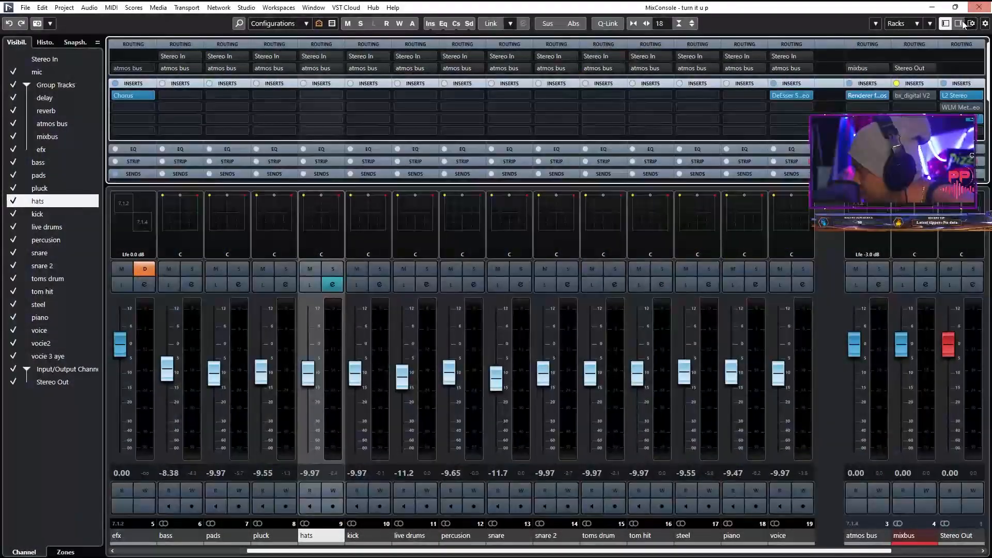
pyautogui.click(977, 9)
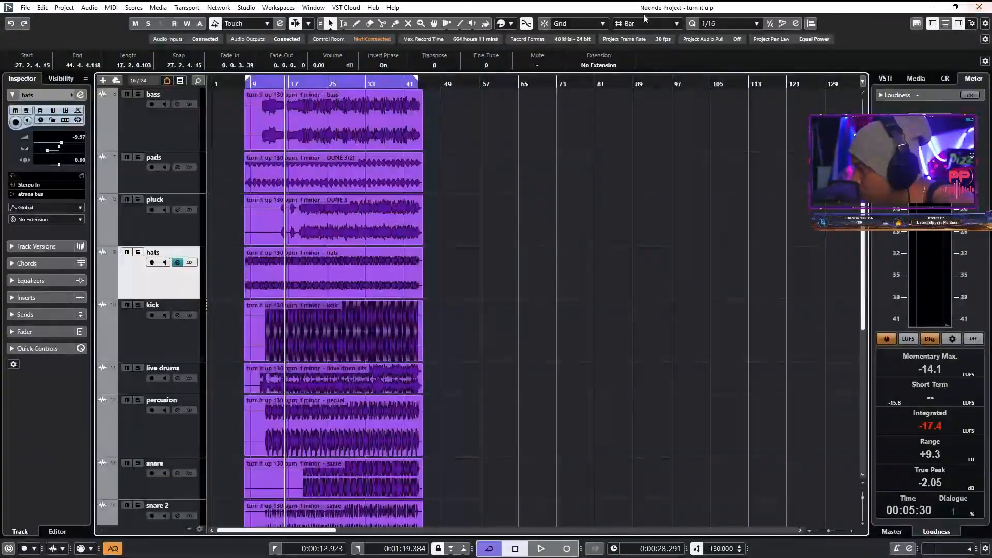
# - Add an audio object in ADM Authoring for Dolby Atmos with vocie 3 aye as its source track
pyautogui.click(63, 8)
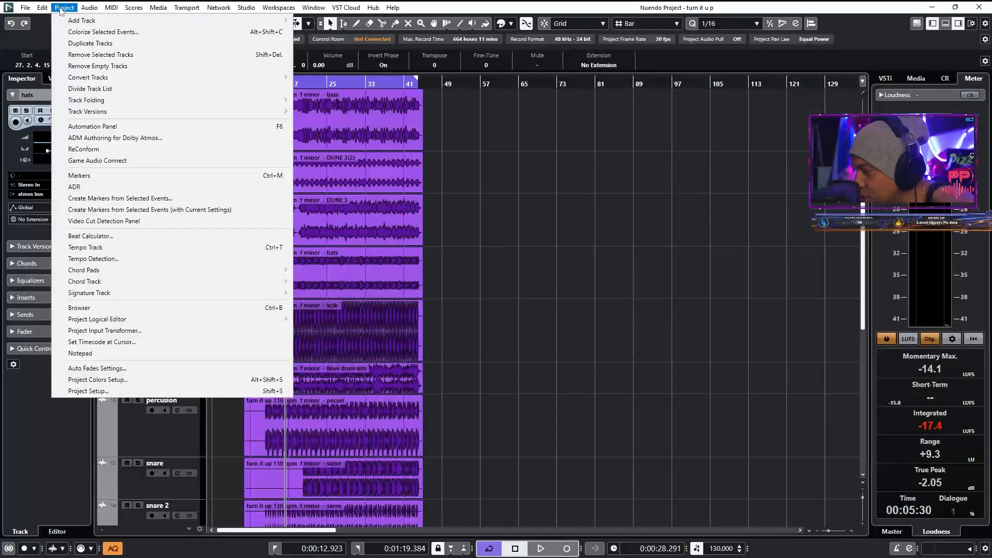
pyautogui.click(110, 139)
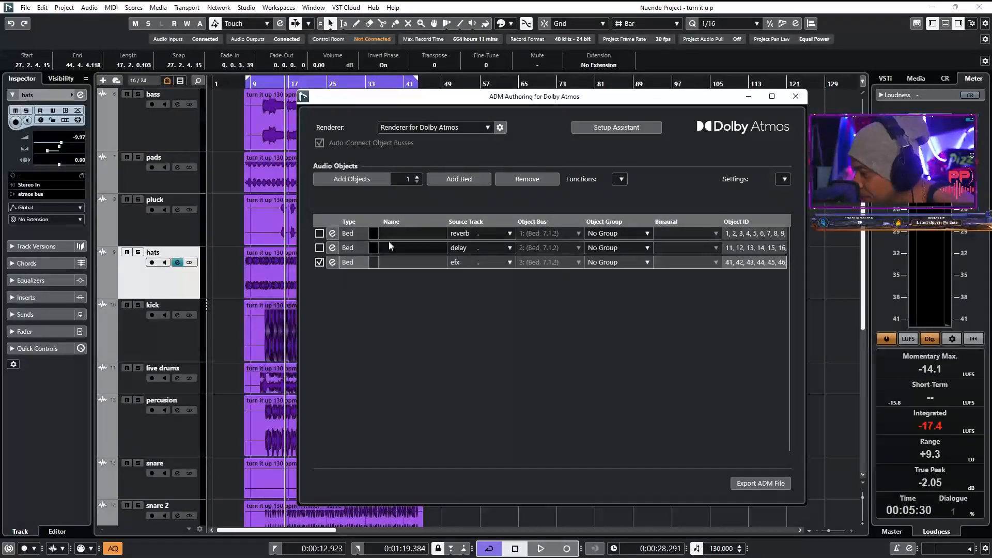
pyautogui.click(364, 180)
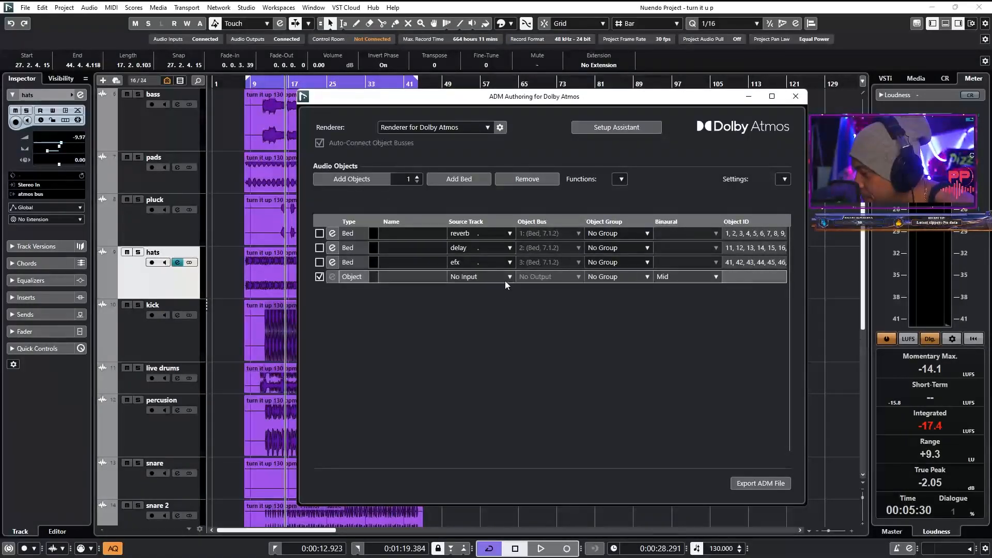
pyautogui.click(508, 277)
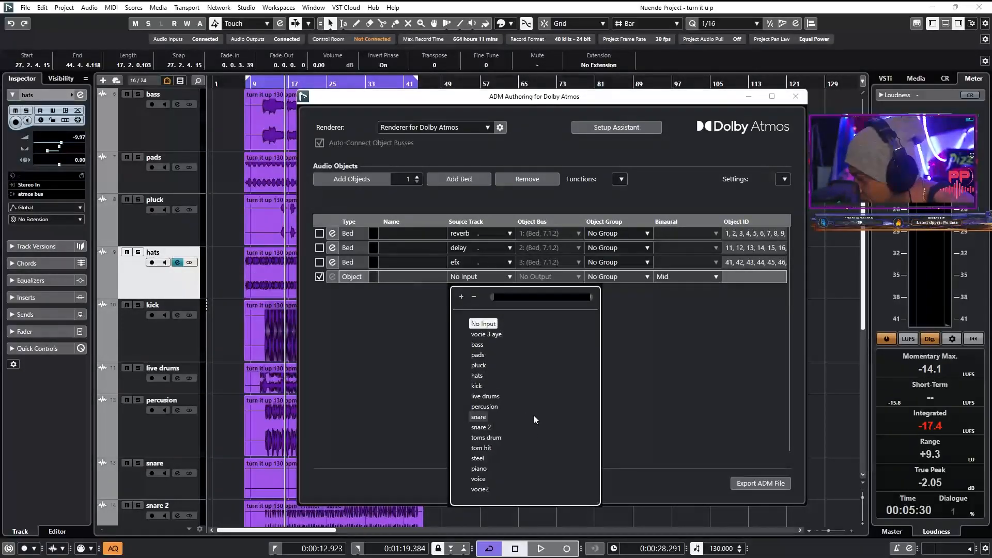
pyautogui.click(495, 334)
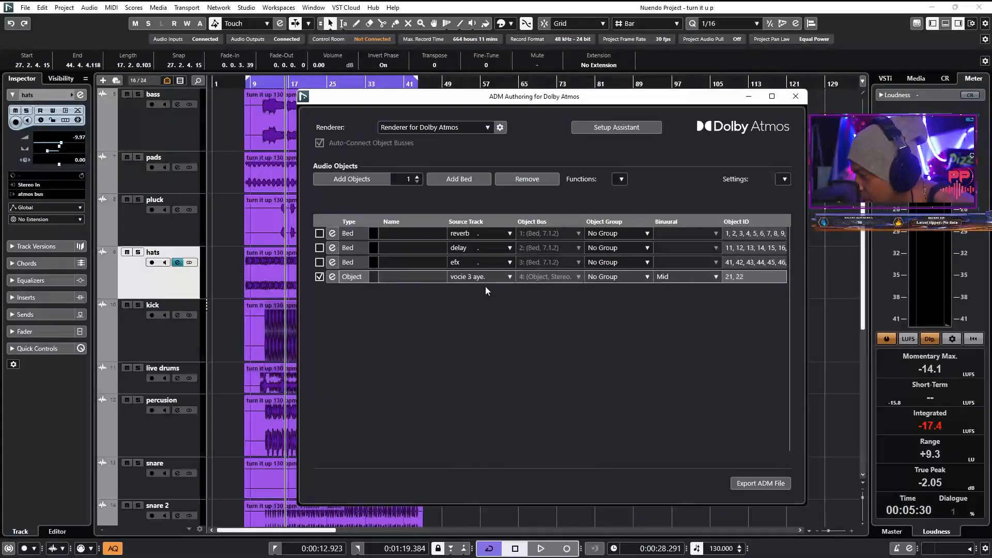
# - Add a second audio object and assign bass as its source track
pyautogui.click(352, 180)
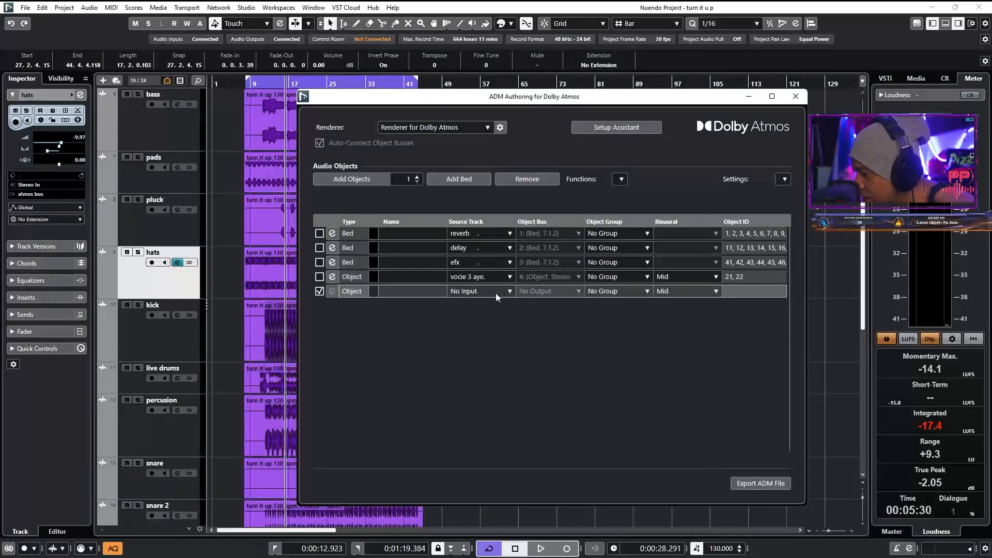
pyautogui.click(495, 292)
pyautogui.write('1')
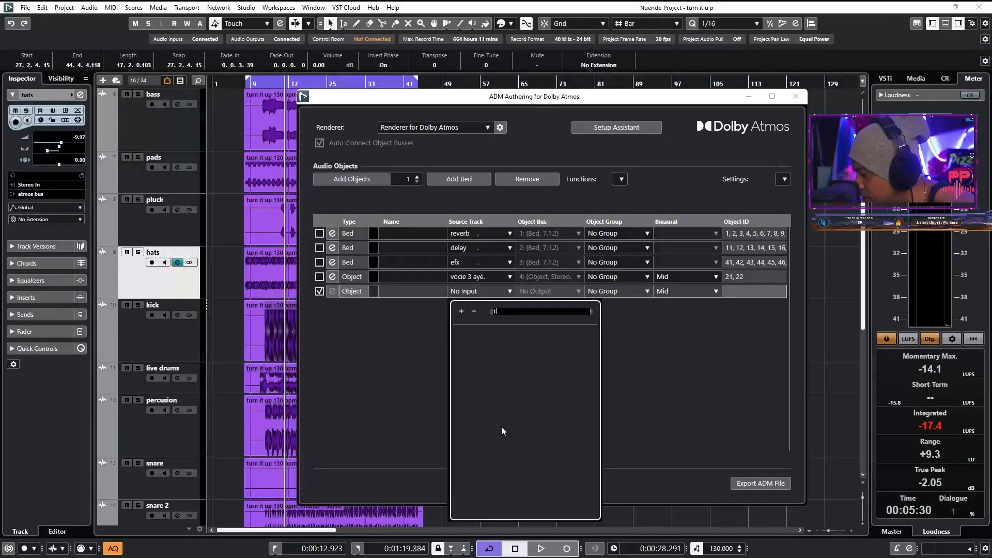
pyautogui.moveTo(440, 549)
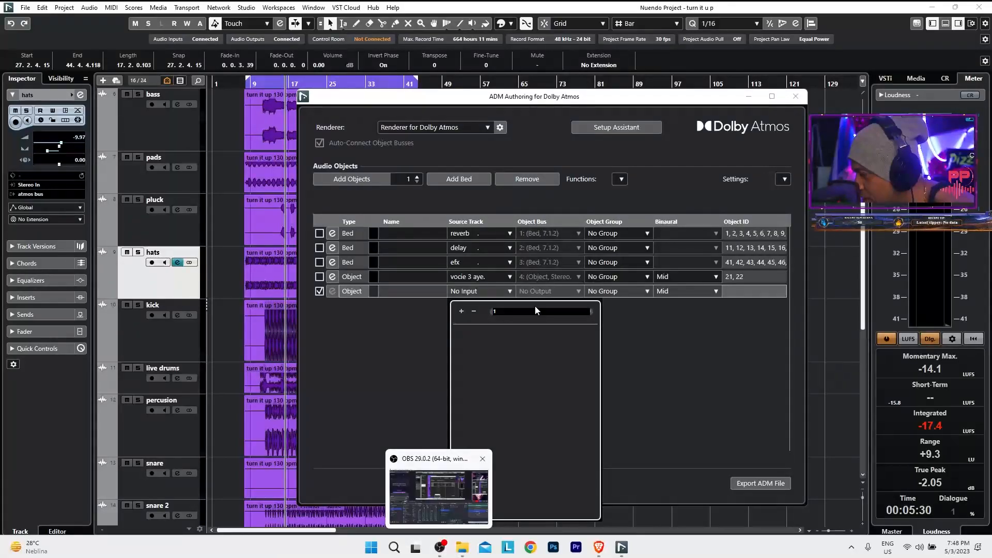
pyautogui.click(395, 337)
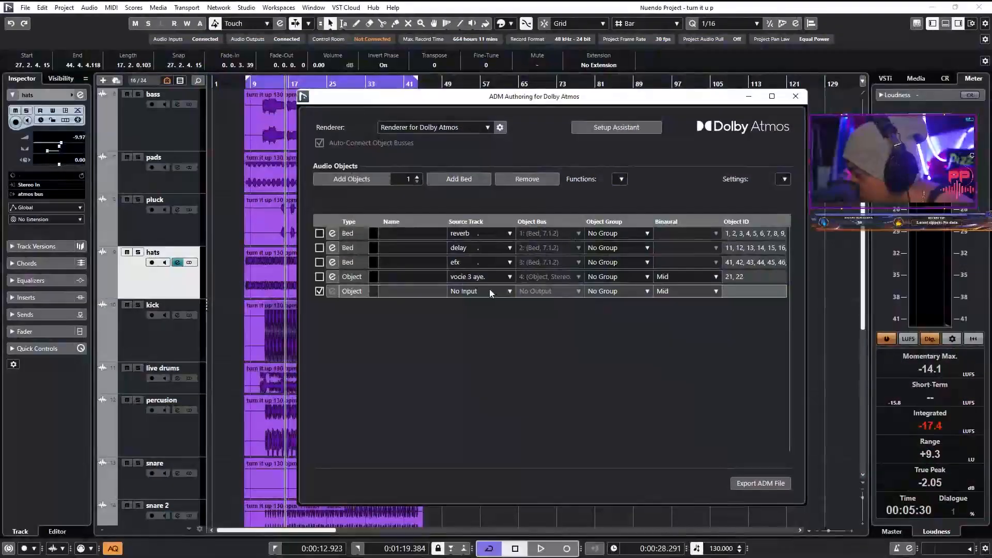
pyautogui.click(492, 292)
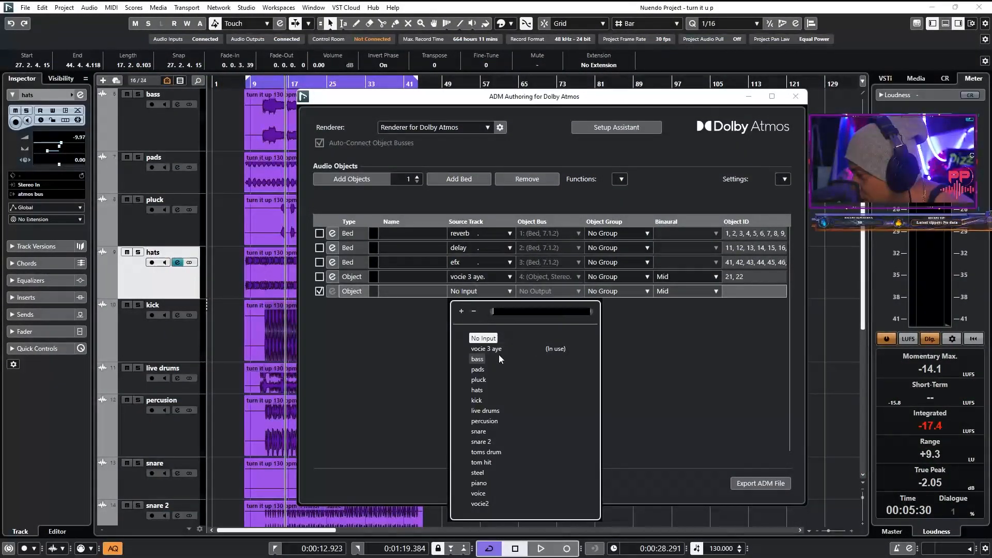
pyautogui.click(485, 358)
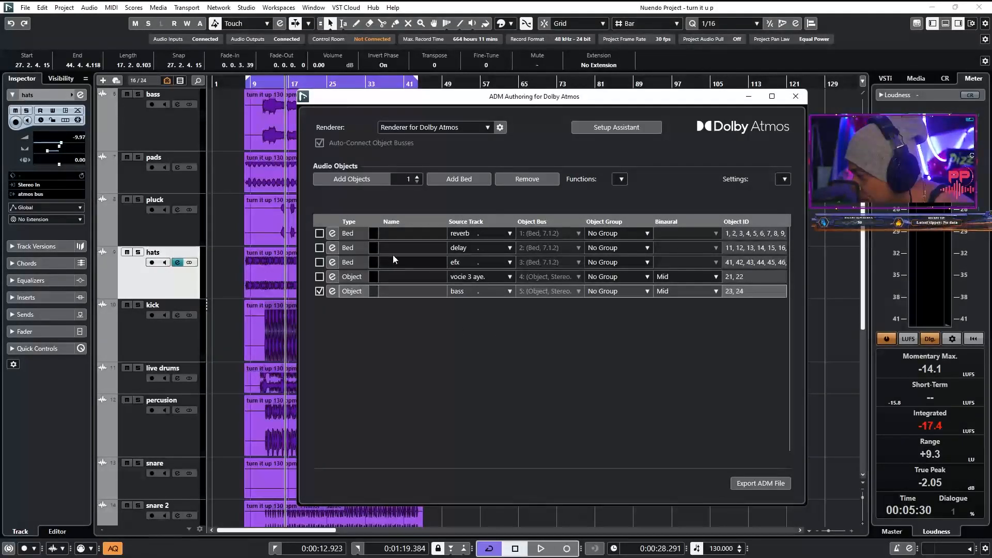
# - Add a third audio object and assign pads as its source track
pyautogui.click(351, 179)
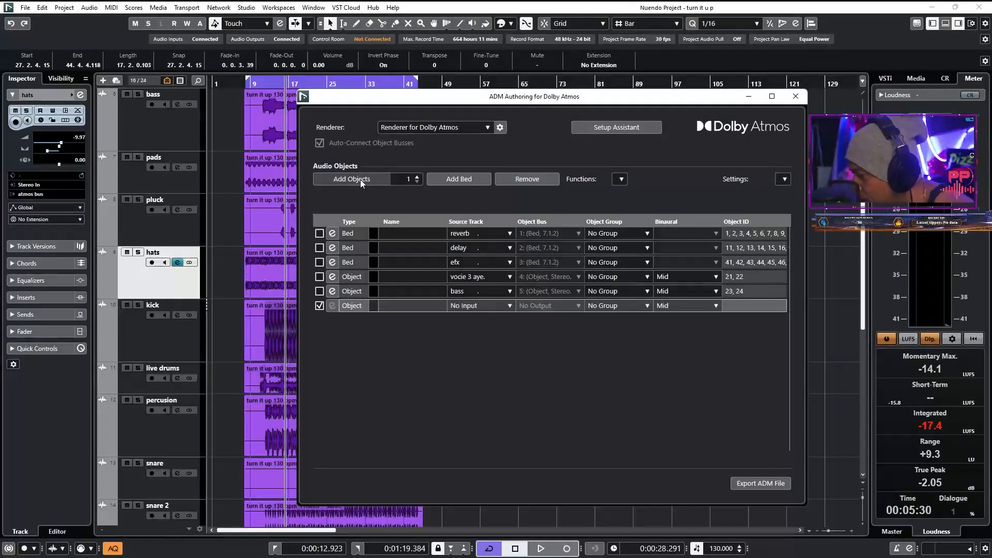
pyautogui.click(501, 305)
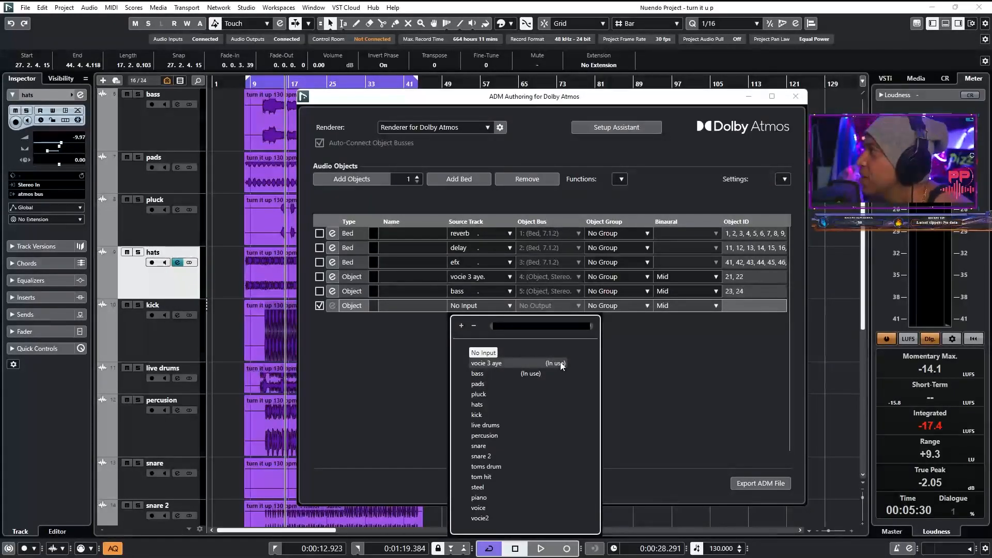
pyautogui.click(485, 384)
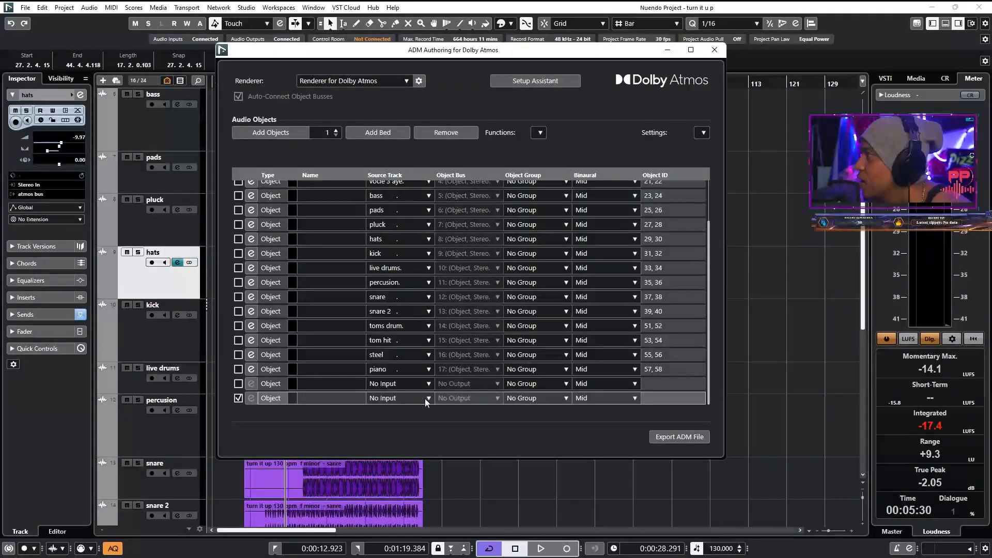
# - Assign voice and vocie2 as source tracks of the last two audio objects and close the ADM Authoring window
pyautogui.click(427, 385)
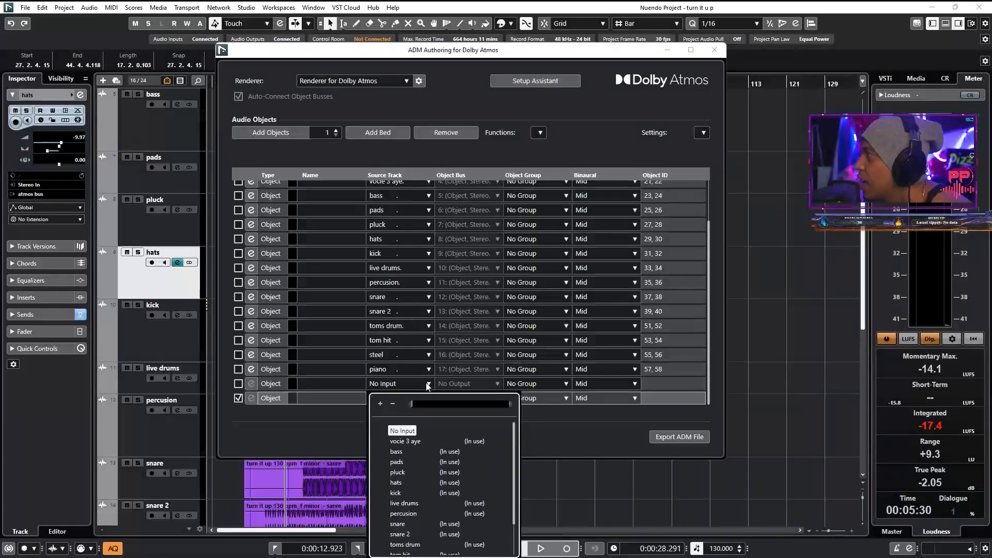
pyautogui.moveTo(515, 488); pyautogui.dragTo(516, 533)
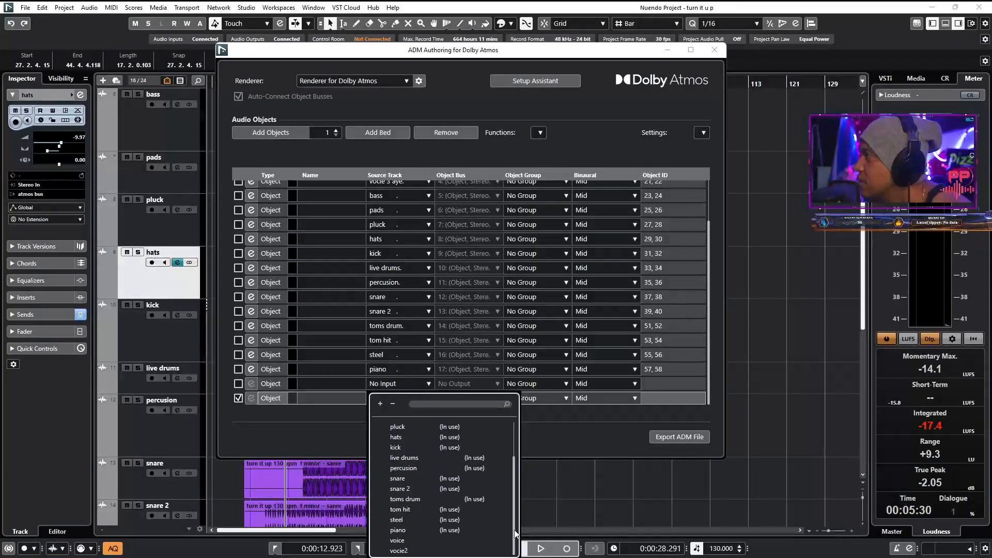
pyautogui.click(413, 542)
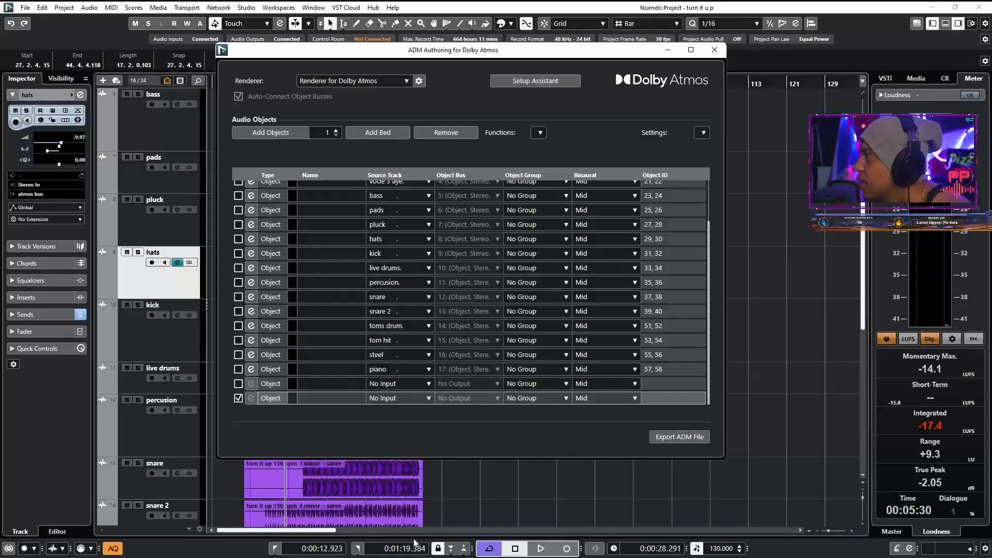
pyautogui.click(424, 400)
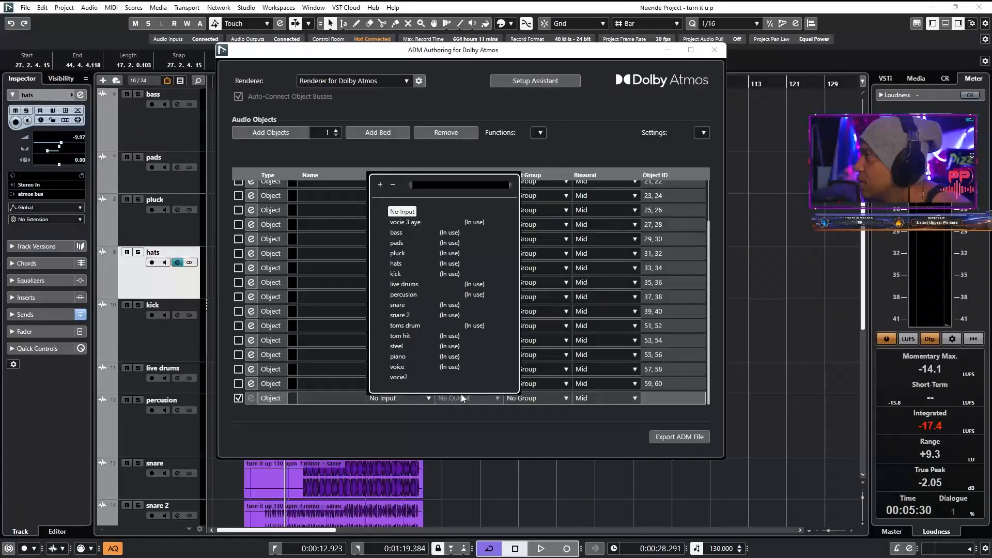
pyautogui.click(435, 417)
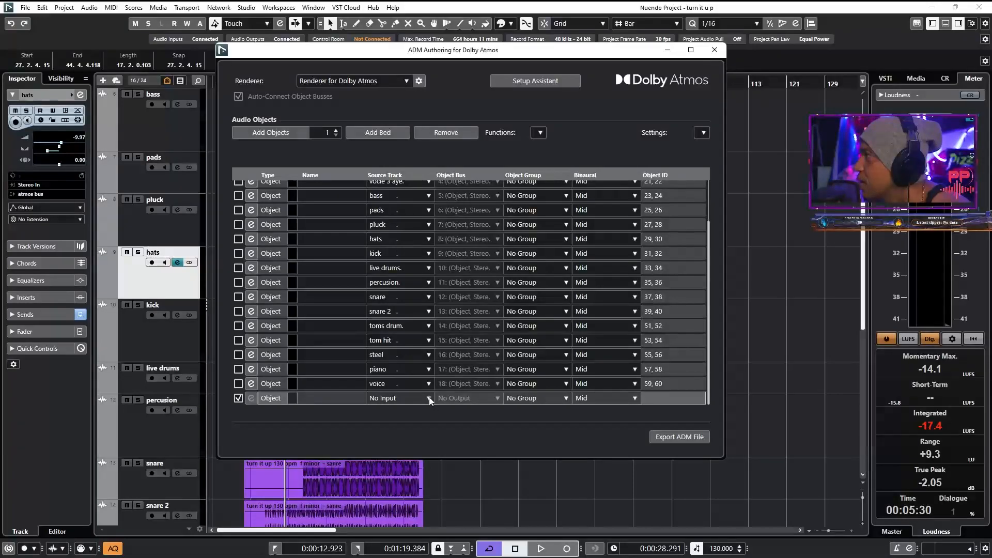
pyautogui.click(428, 399)
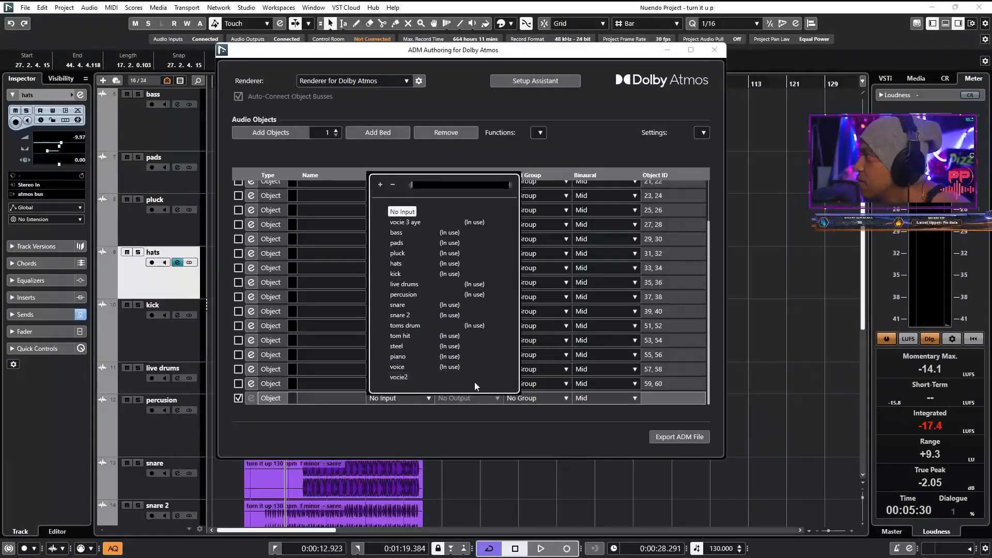
pyautogui.click(411, 378)
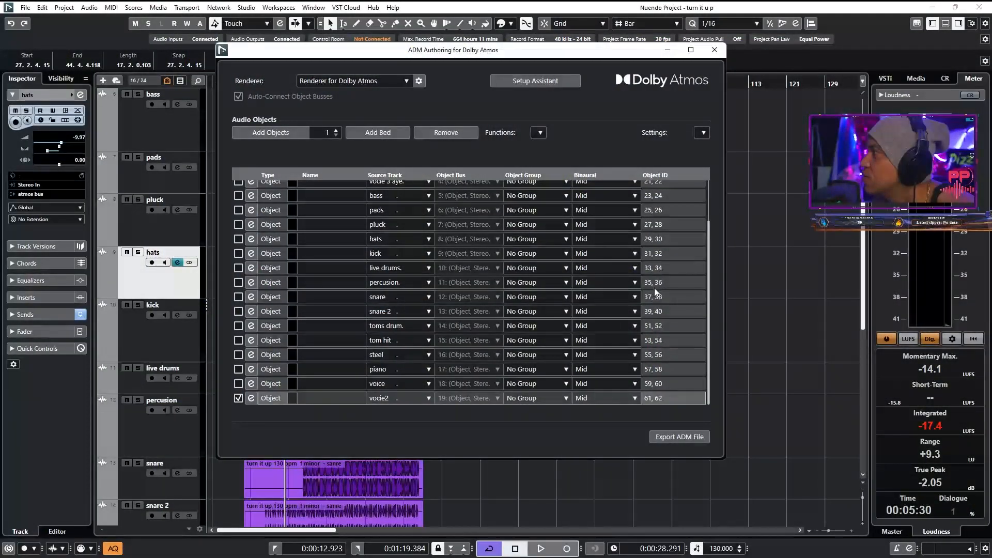
pyautogui.click(711, 52)
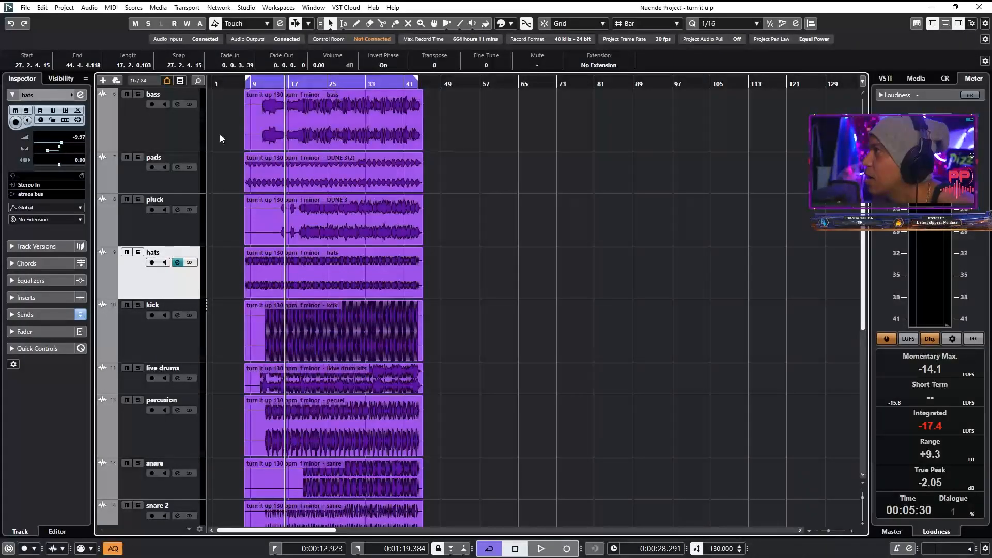
# - Place the project cursor just before bar 9 and choose Renderer for Dolby Atmos as the ADM Authoring renderer
pyautogui.click(249, 80)
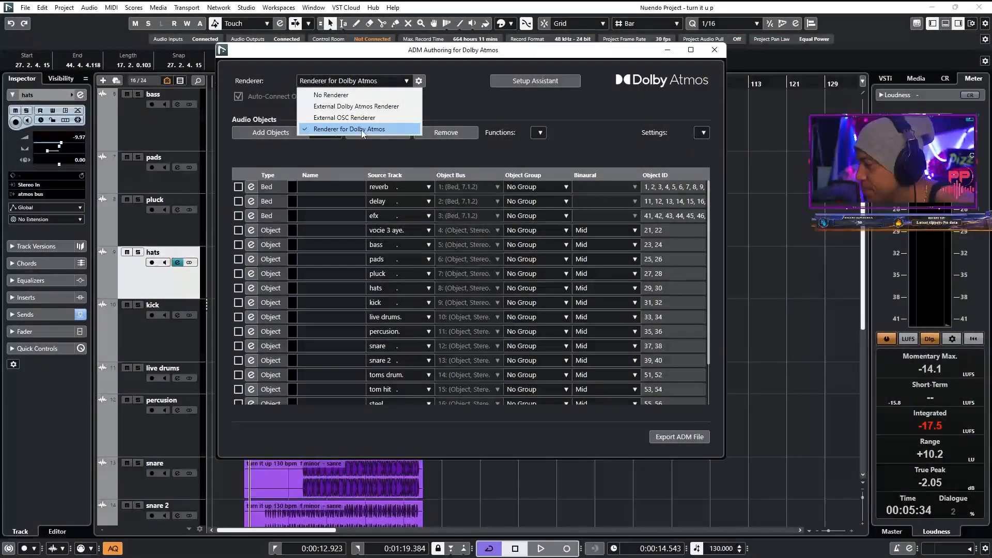
pyautogui.click(362, 131)
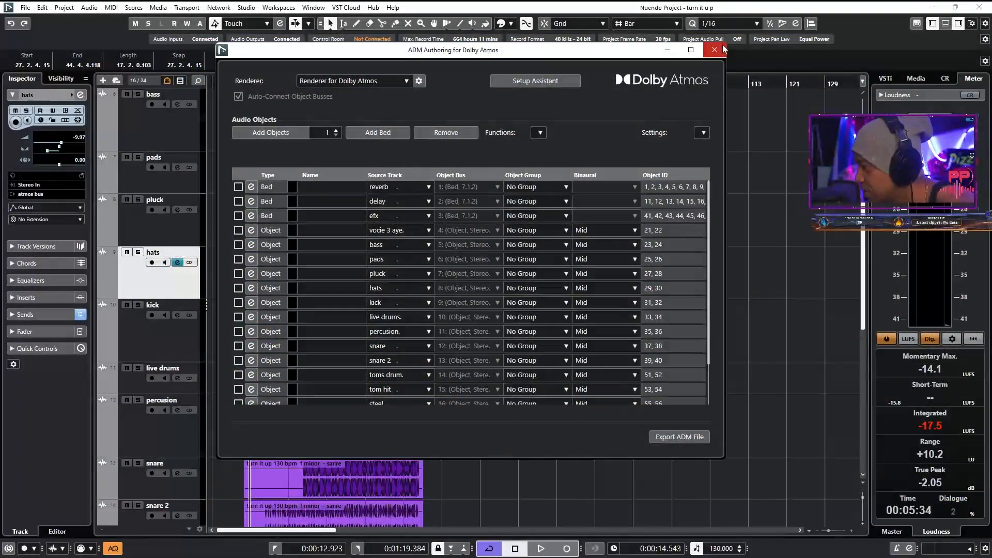
pyautogui.click(722, 49)
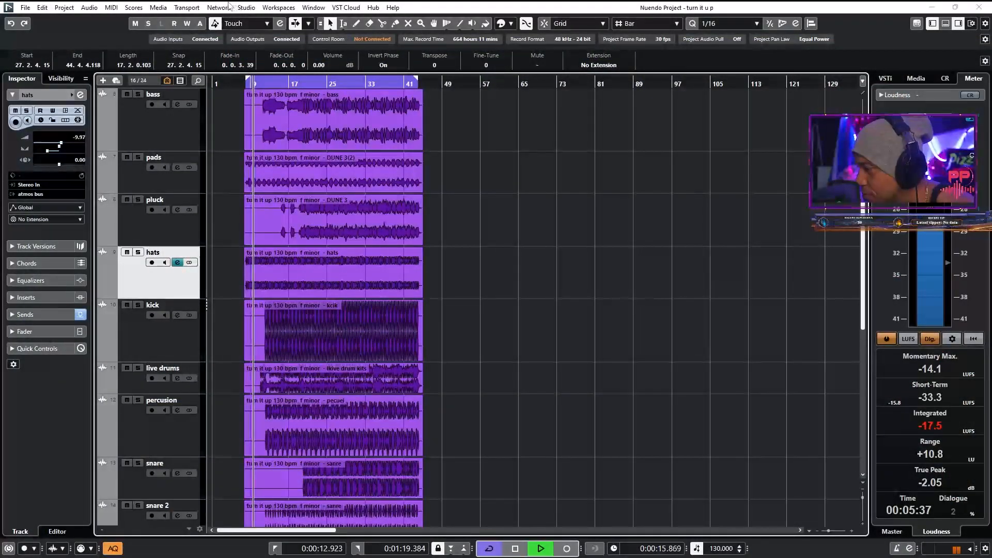
# - Open the MixConsole during playback and display the atmos bus's Renderer for Dolby Atmos to examine object activity
pyautogui.click(245, 7)
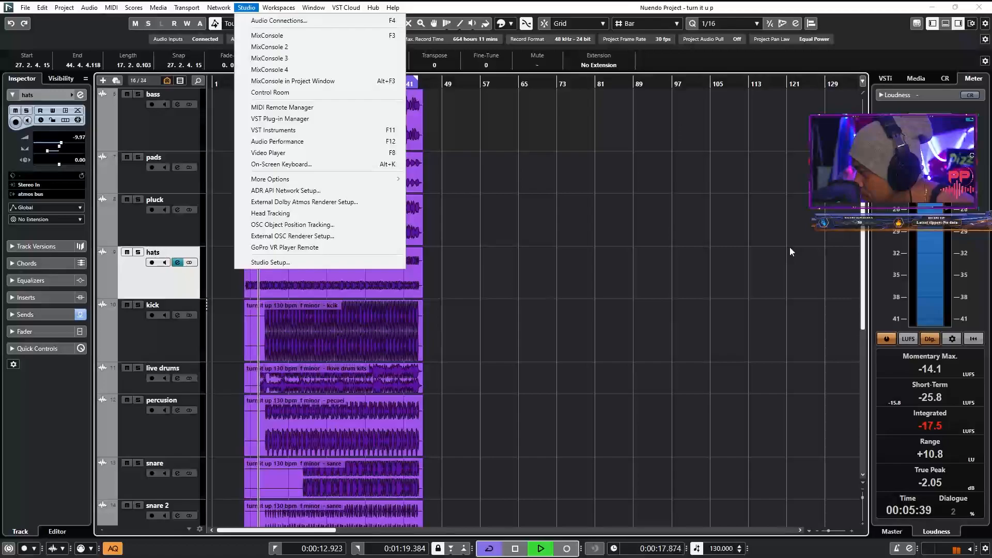
pyautogui.moveTo(864, 234); pyautogui.dragTo(872, 378)
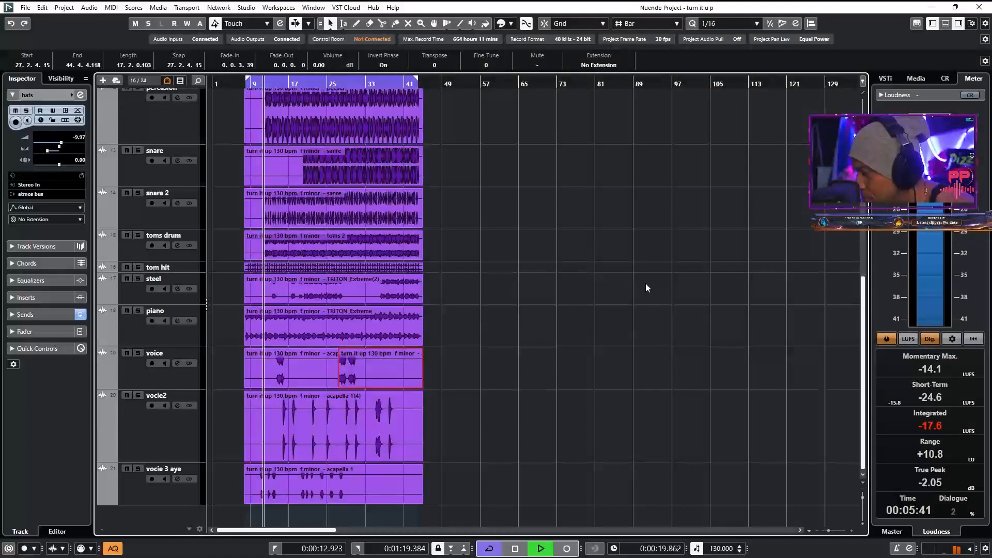
pyautogui.click(246, 8)
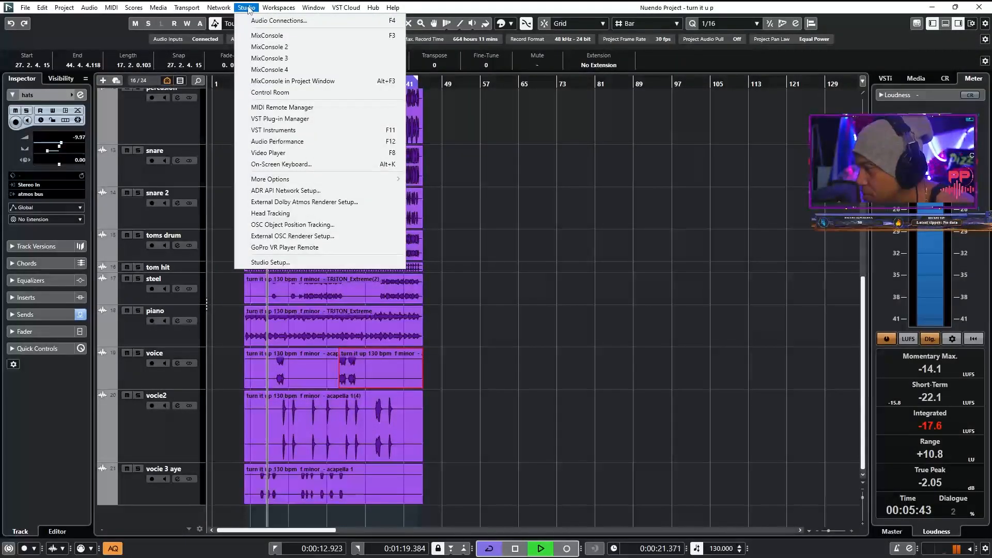
pyautogui.click(270, 35)
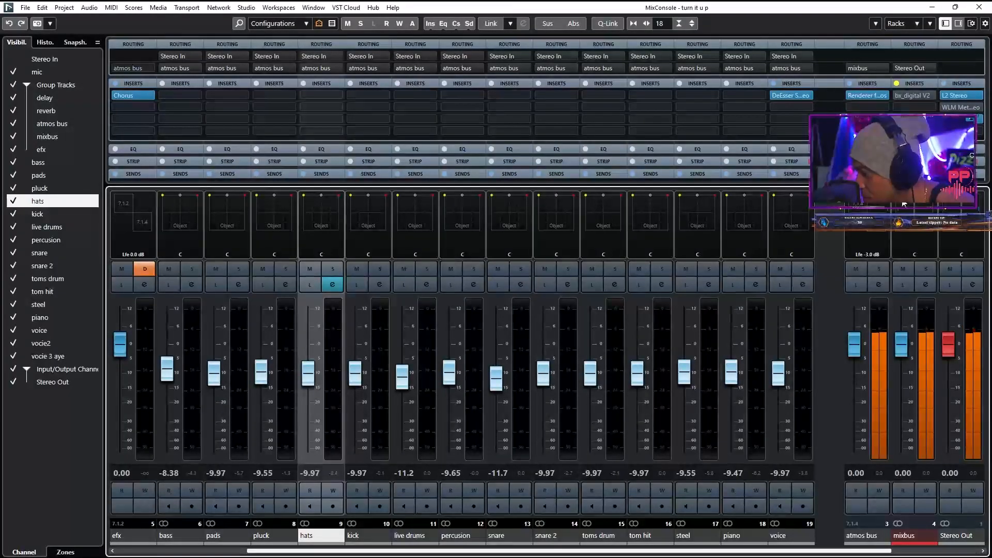
pyautogui.click(864, 95)
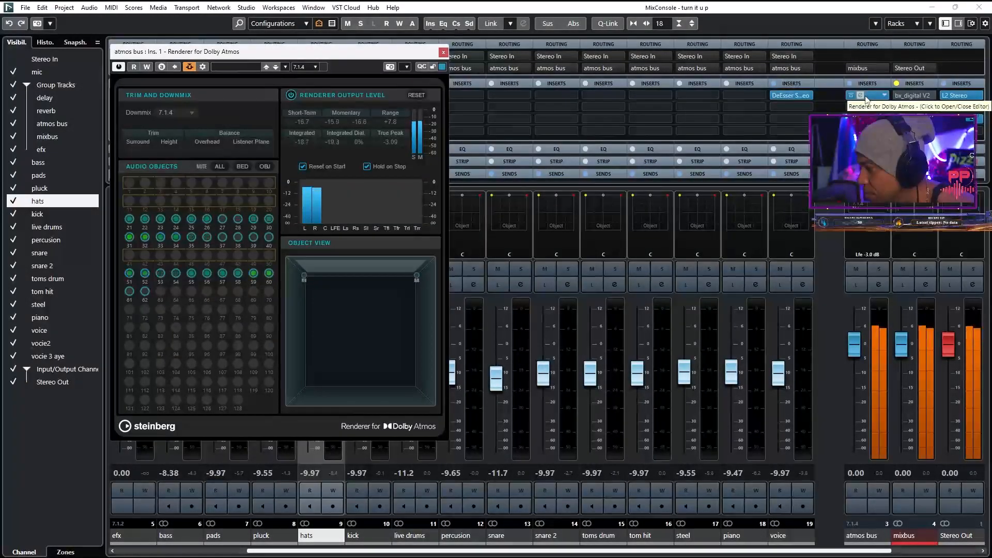
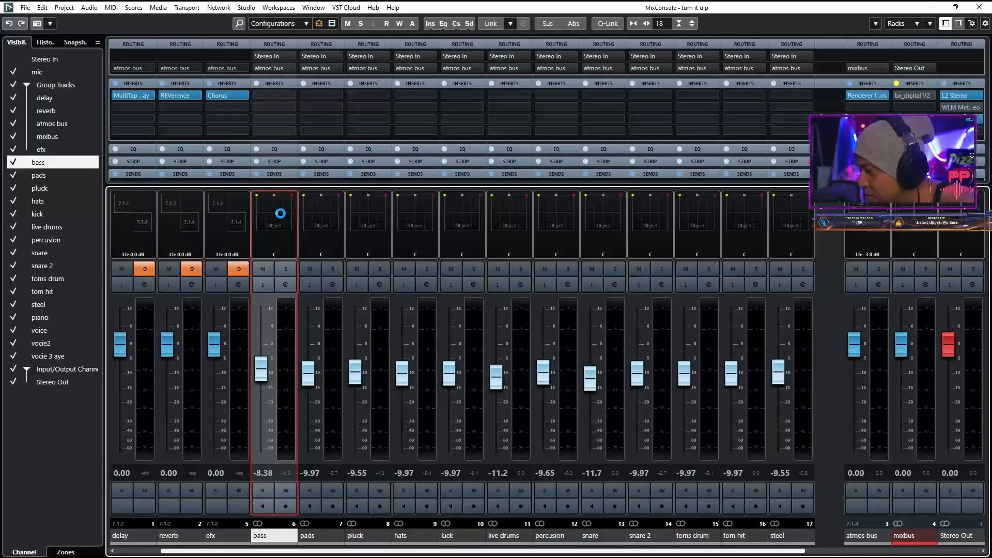
# - Show the extended display in the bass track's VST MultiPanner, then close the panner and start playback
pyautogui.moveTo(552, 59); pyautogui.dragTo(424, 66)
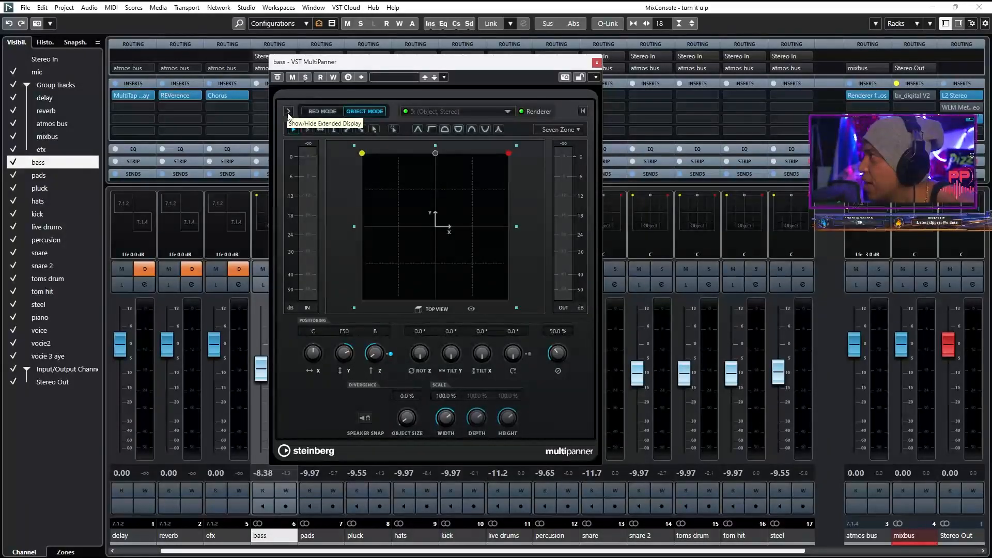
pyautogui.click(289, 112)
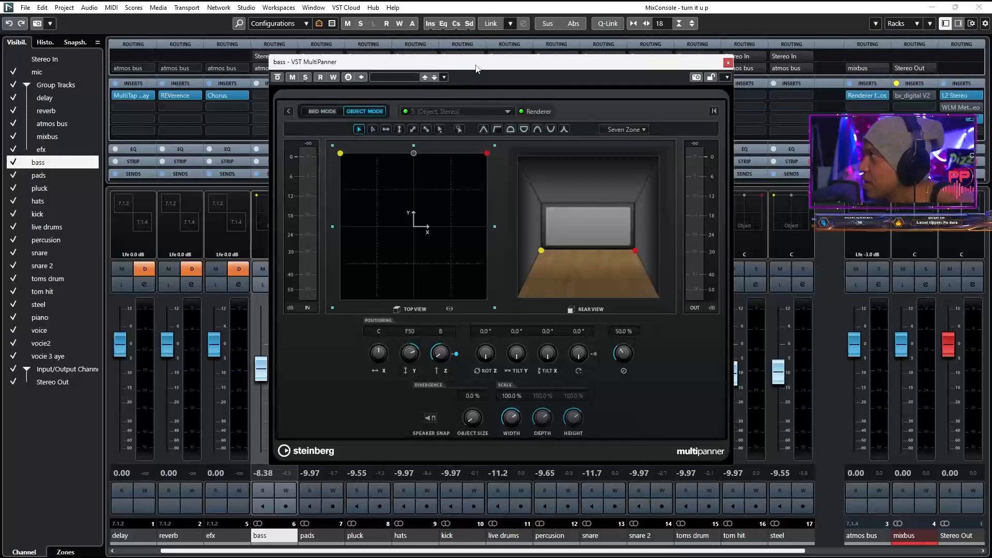
pyautogui.moveTo(476, 69); pyautogui.dragTo(381, 76)
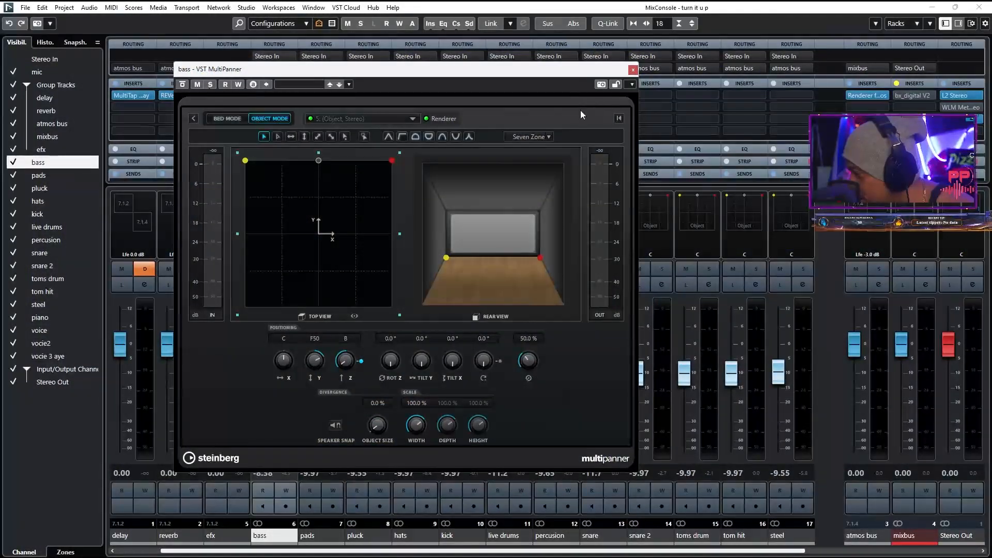
pyautogui.click(632, 70)
pyautogui.press('space')
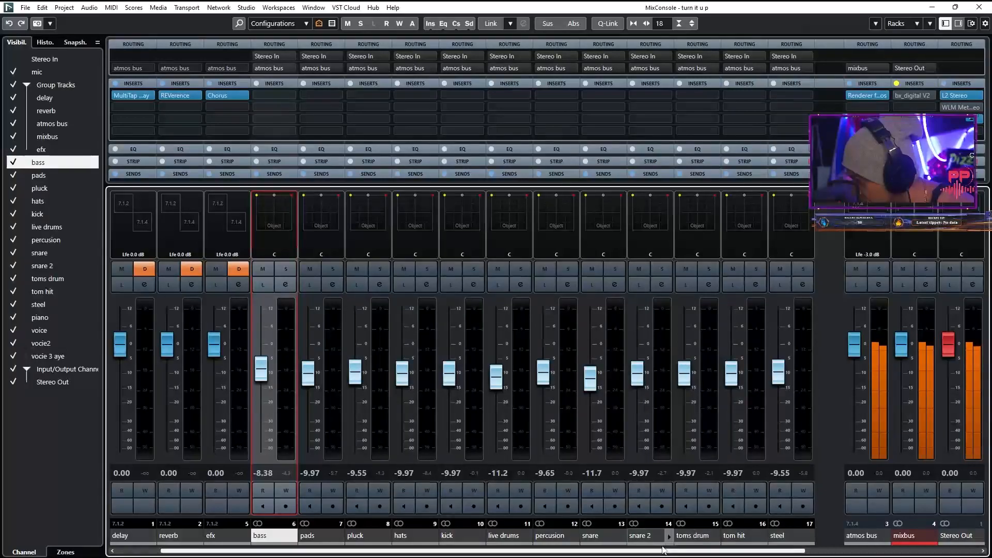
# - Solo the piano track and open its VST MultiPanner
pyautogui.hscroll(3, 806, 549)
pyautogui.hscroll(1, 805, 549)
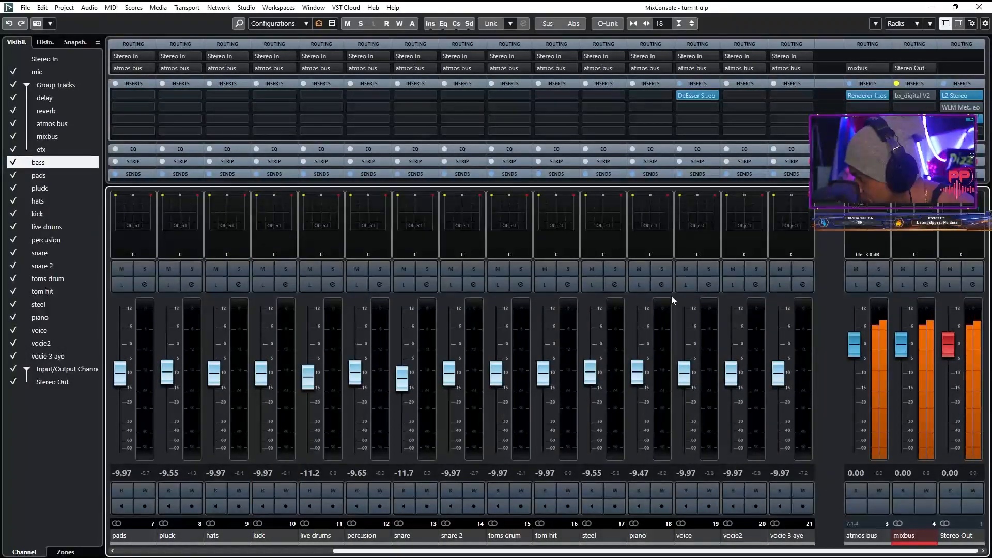
pyautogui.click(663, 271)
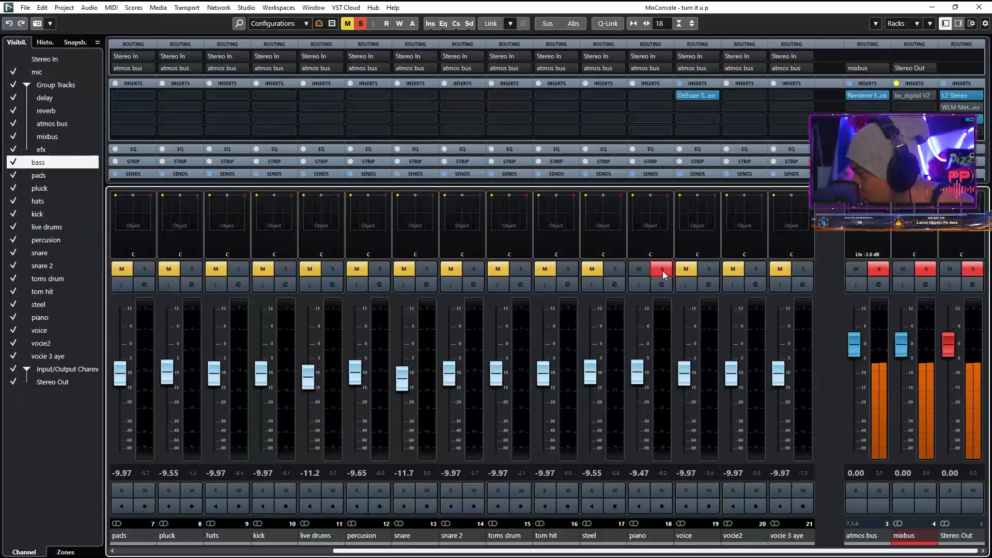
pyautogui.doubleClick(648, 210)
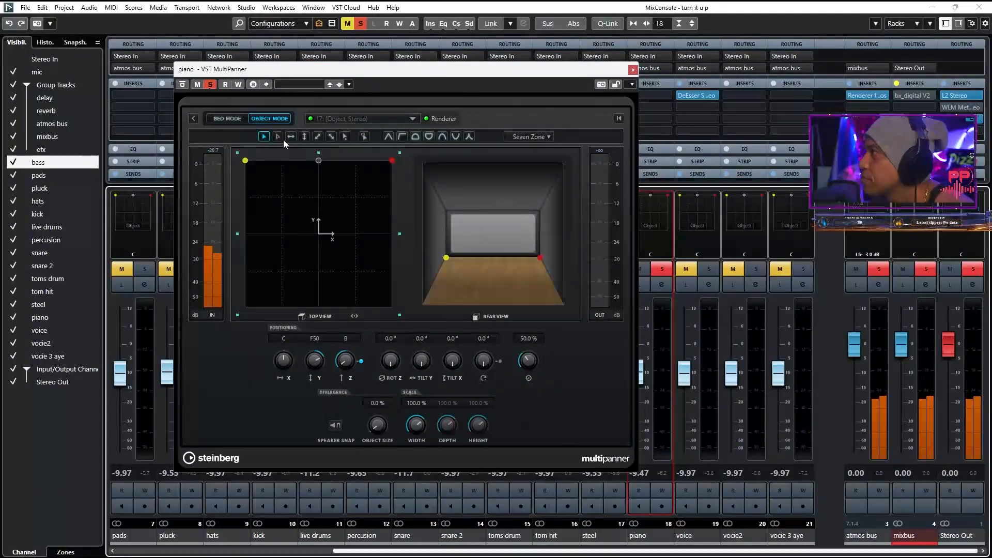
# - Move the piano object around to the rear of the room, raising its height to about T3 and narrowing its width to 18.7%
pyautogui.moveTo(319, 160); pyautogui.dragTo(496, 235)
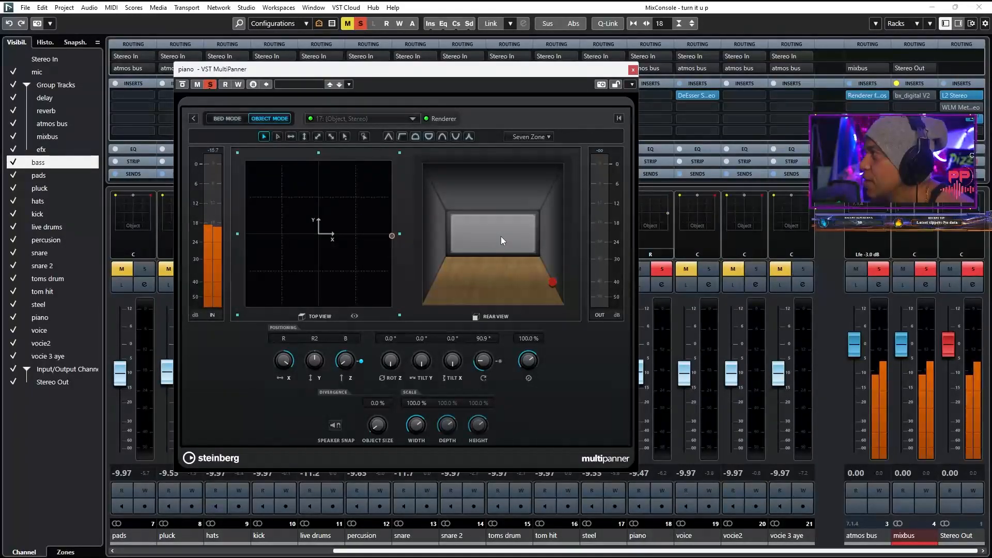
pyautogui.moveTo(501, 236); pyautogui.dragTo(324, 307)
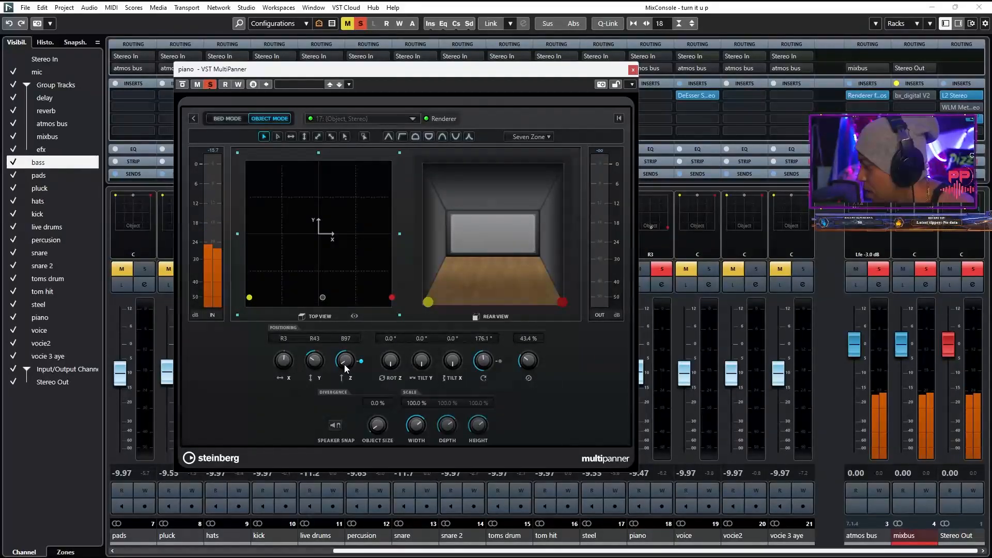
pyautogui.moveTo(345, 362); pyautogui.dragTo(289, 377)
pyautogui.moveTo(414, 425); pyautogui.dragTo(414, 479)
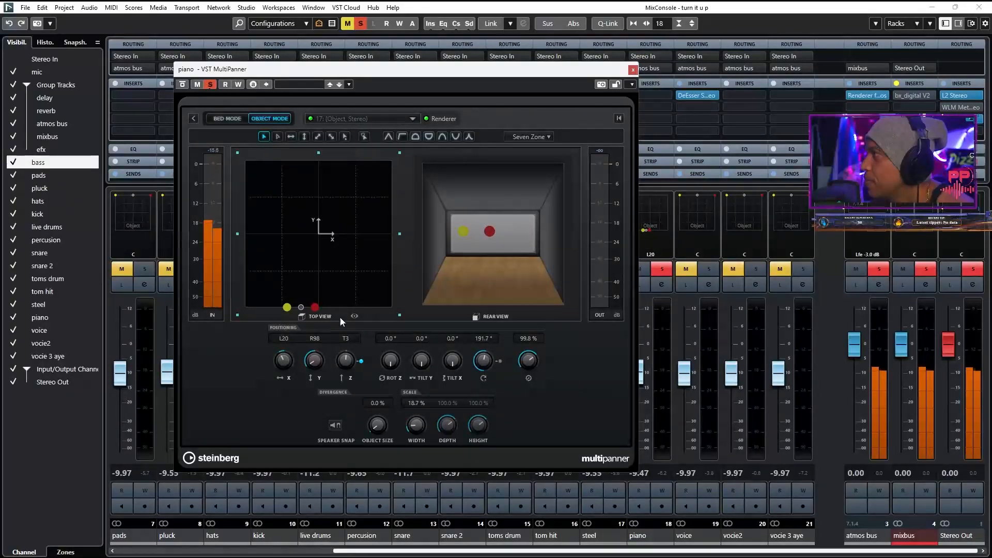
pyautogui.moveTo(301, 308); pyautogui.dragTo(332, 315)
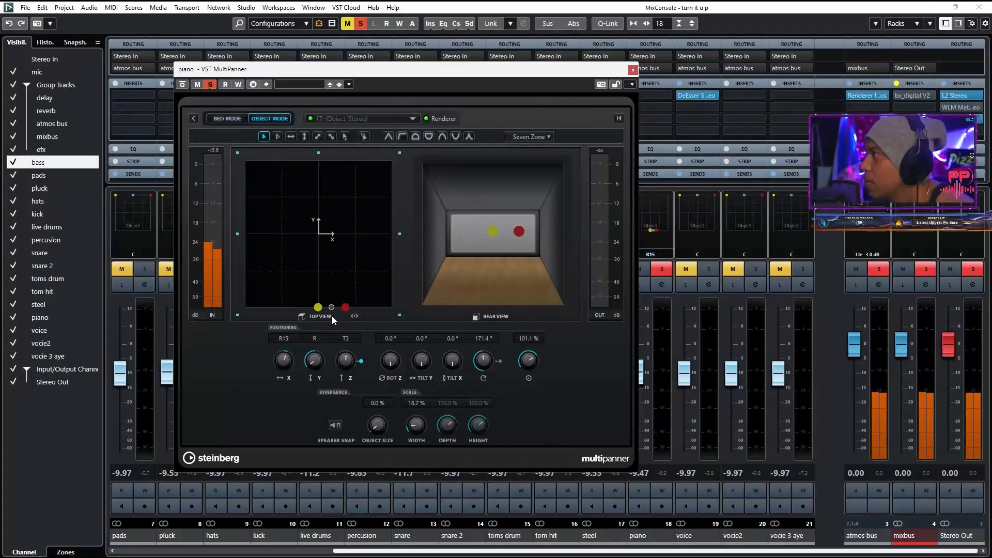
# - Reset the piano's X, Y and width to 100%, then place the object near the room's center at about F5 and close the panner
pyautogui.keyDown('ctrl'); pyautogui.click(292, 364); pyautogui.keyUp('ctrl')
pyautogui.keyDown('ctrl'); pyautogui.click(314, 364); pyautogui.keyUp('ctrl')
pyautogui.keyDown('ctrl'); pyautogui.click(414, 430); pyautogui.keyUp('ctrl')
pyautogui.moveTo(413, 427); pyautogui.dragTo(413, 384)
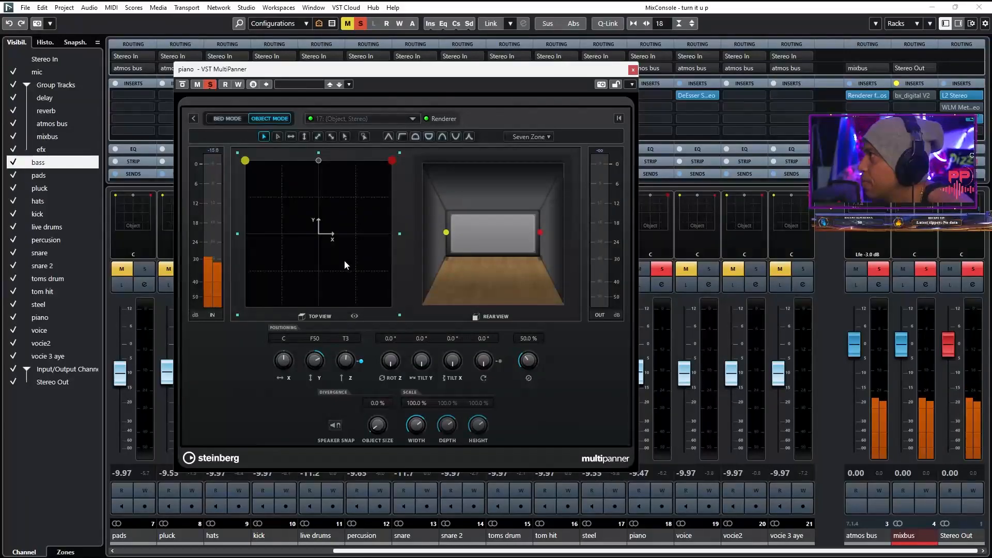
pyautogui.moveTo(320, 164); pyautogui.dragTo(321, 230)
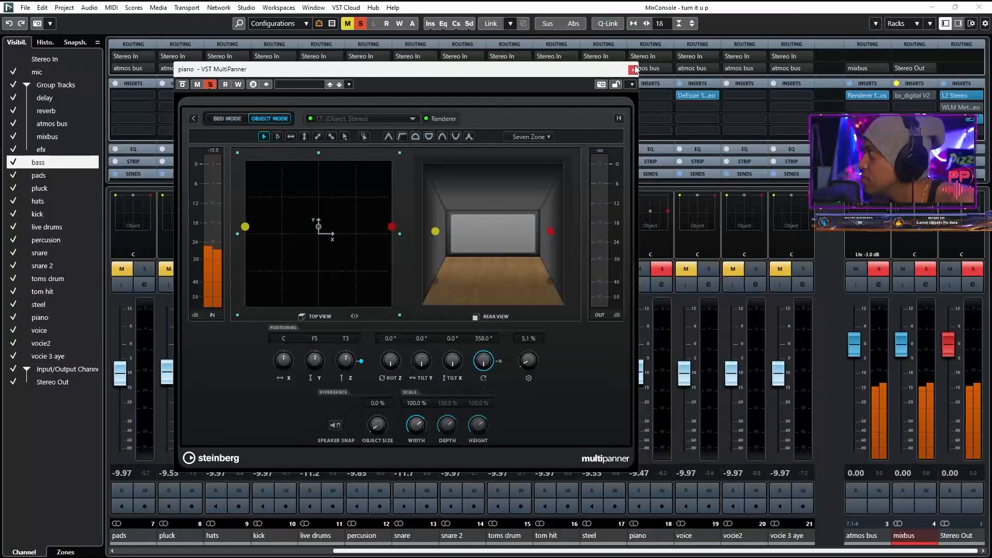
pyautogui.click(632, 69)
# - Solo the voice, kick and hats tracks along with the piano
pyautogui.click(708, 269)
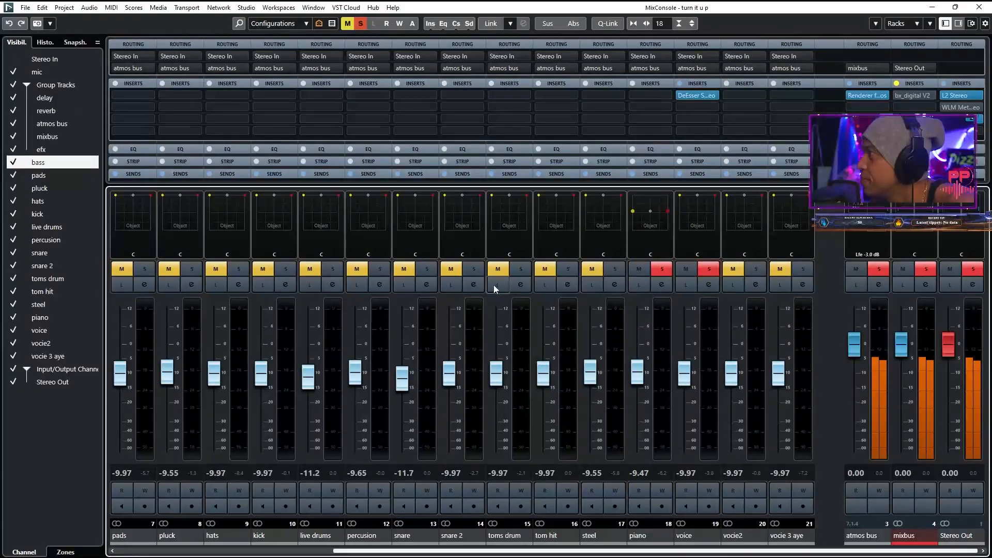
pyautogui.click(285, 269)
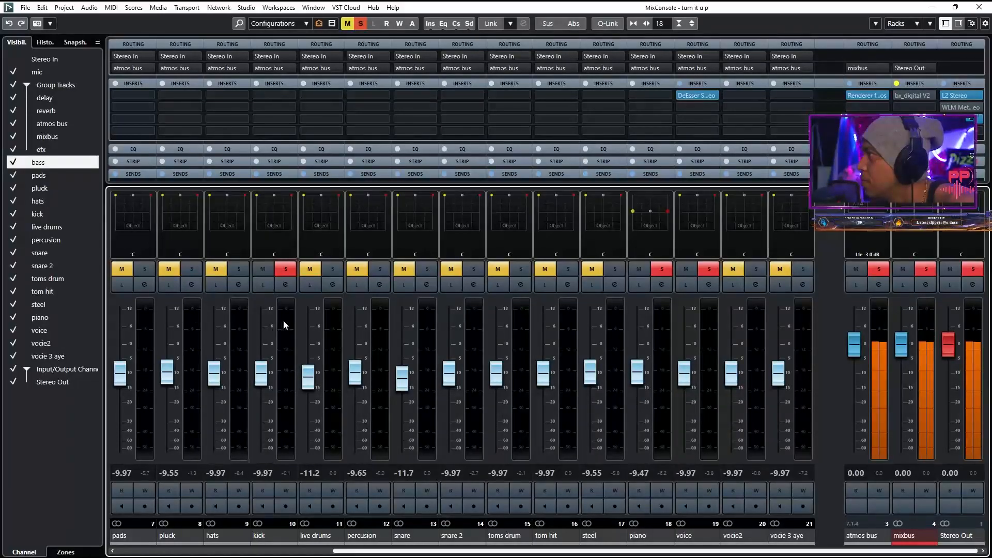
pyautogui.click(237, 270)
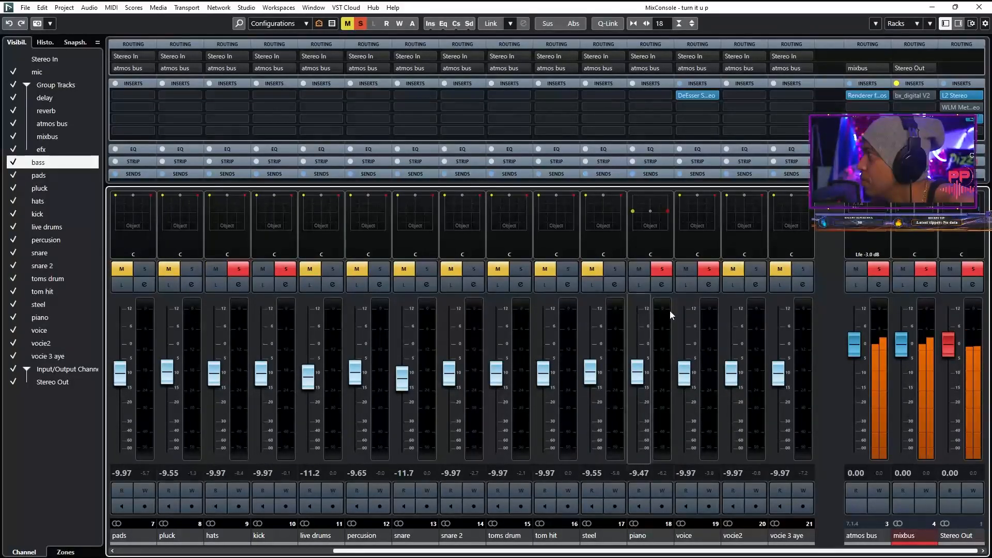
# - Move the voice object to about L34, F1 in its MultiPanner and return to the project window's voice track
pyautogui.doubleClick(698, 217)
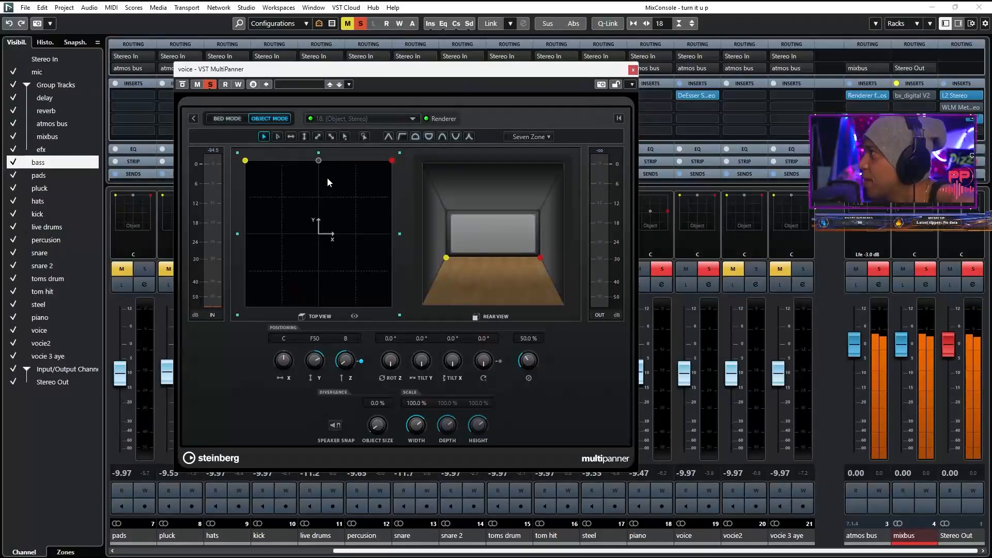
pyautogui.moveTo(318, 166); pyautogui.dragTo(268, 237)
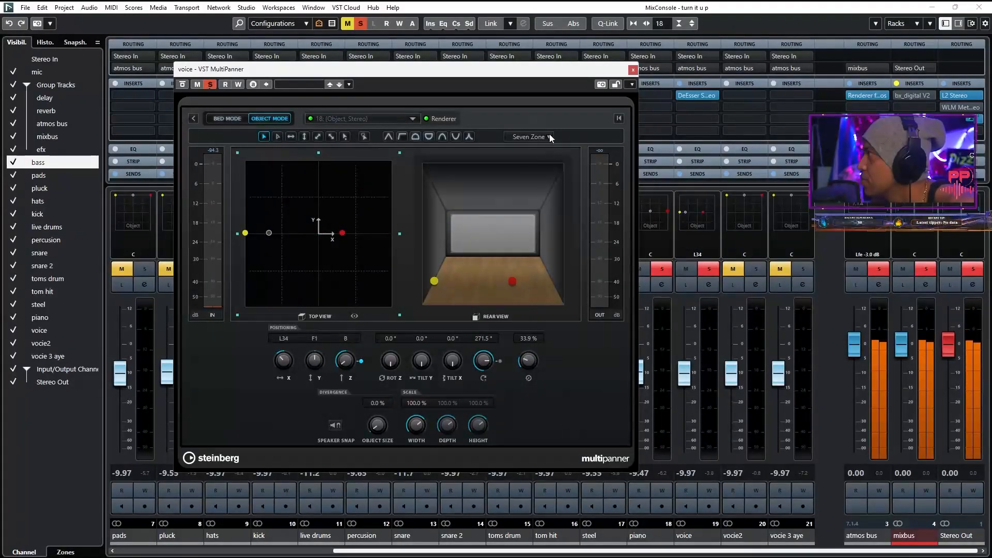
pyautogui.click(985, 9)
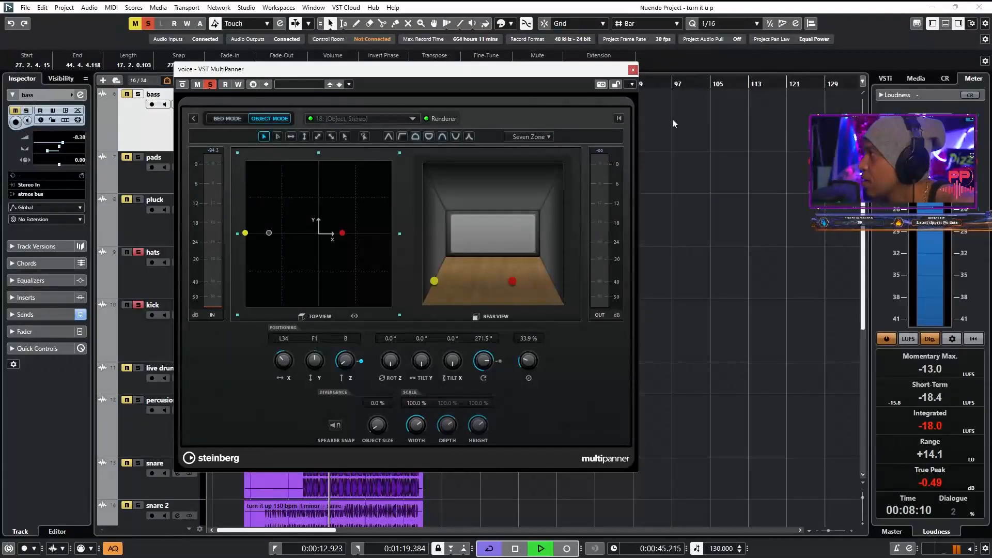
pyautogui.moveTo(861, 274); pyautogui.dragTo(867, 390)
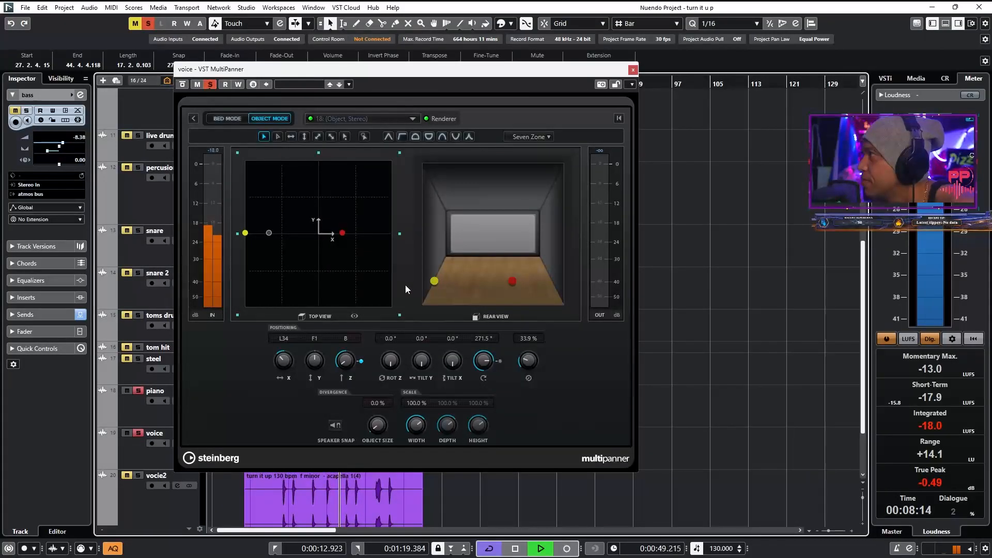
# - Move the voice object to the left rear and back to about R4, R4, then stop playback and close the panner
pyautogui.moveTo(268, 235); pyautogui.dragTo(216, 264)
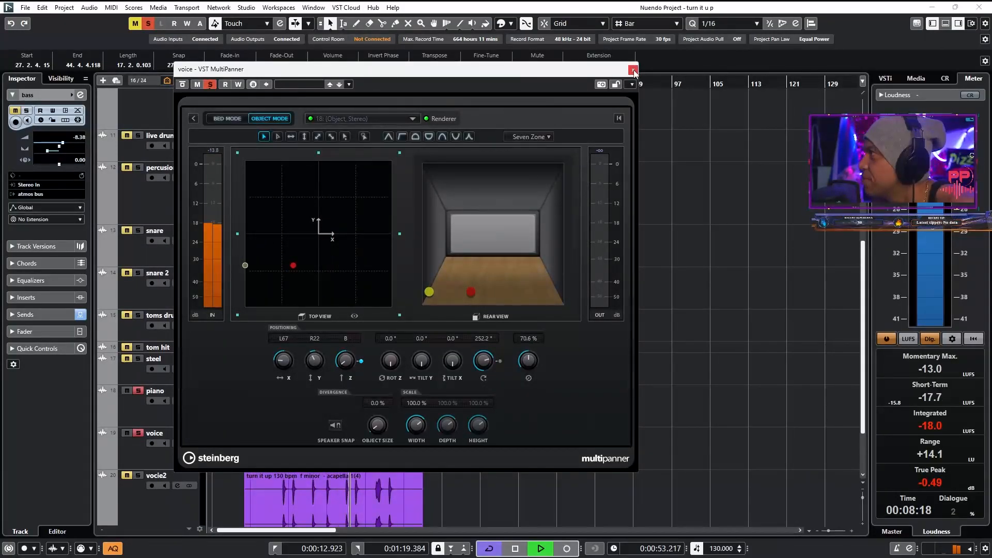
pyautogui.moveTo(246, 266); pyautogui.dragTo(300, 260)
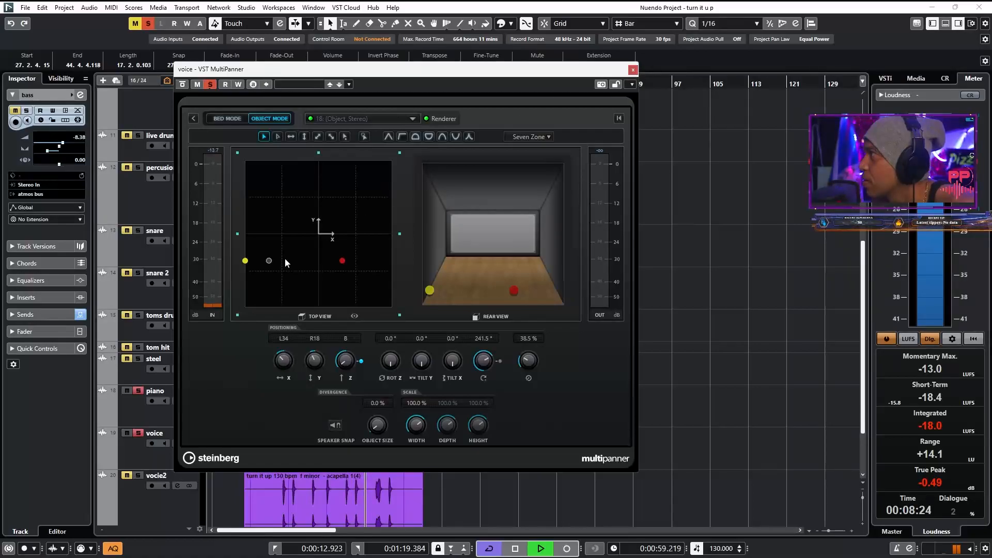
pyautogui.moveTo(269, 262); pyautogui.dragTo(328, 240)
pyautogui.press('space')
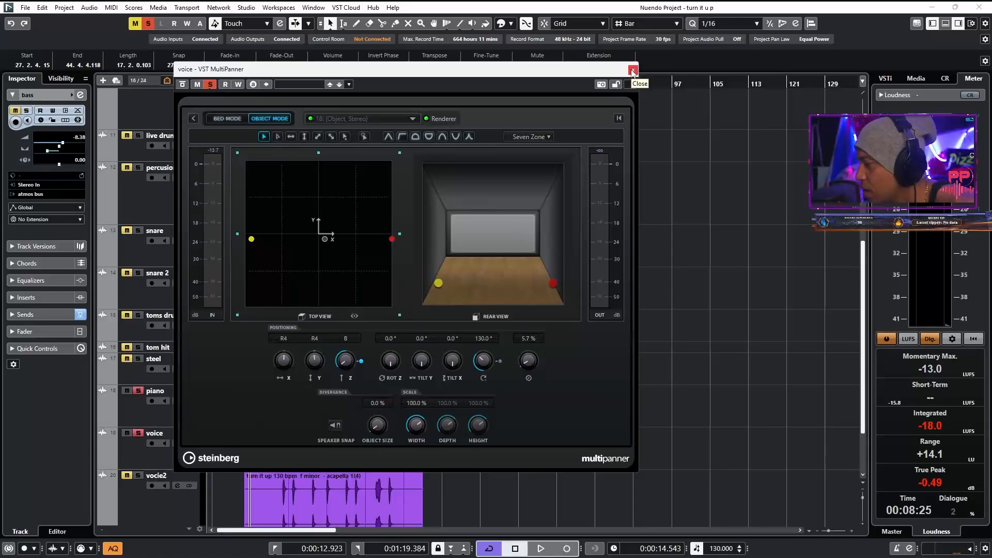
pyautogui.click(632, 70)
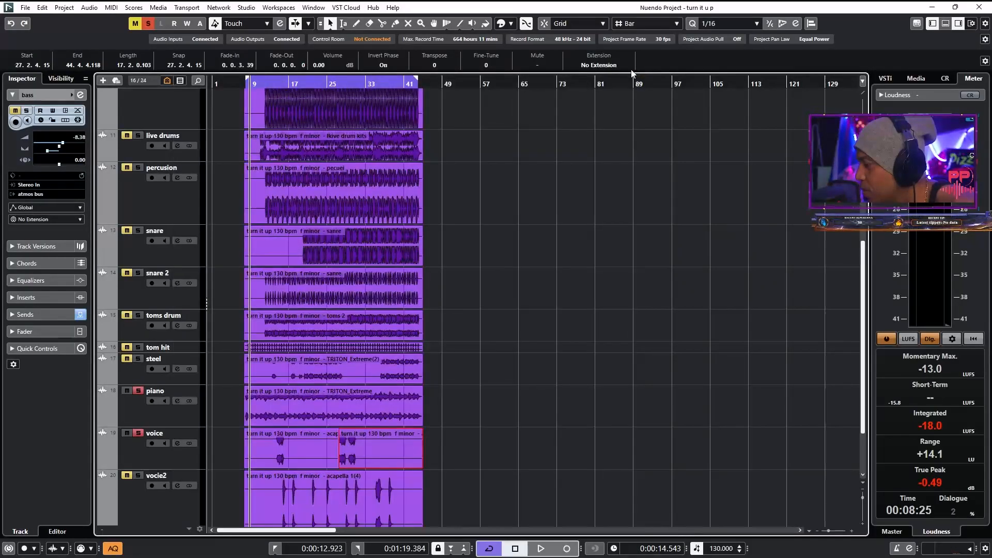
# - Start playback from about bar 12 and bring the muted live drums, percussion, snare, snare 2 and toms drum tracks into the mix
pyautogui.click(264, 81)
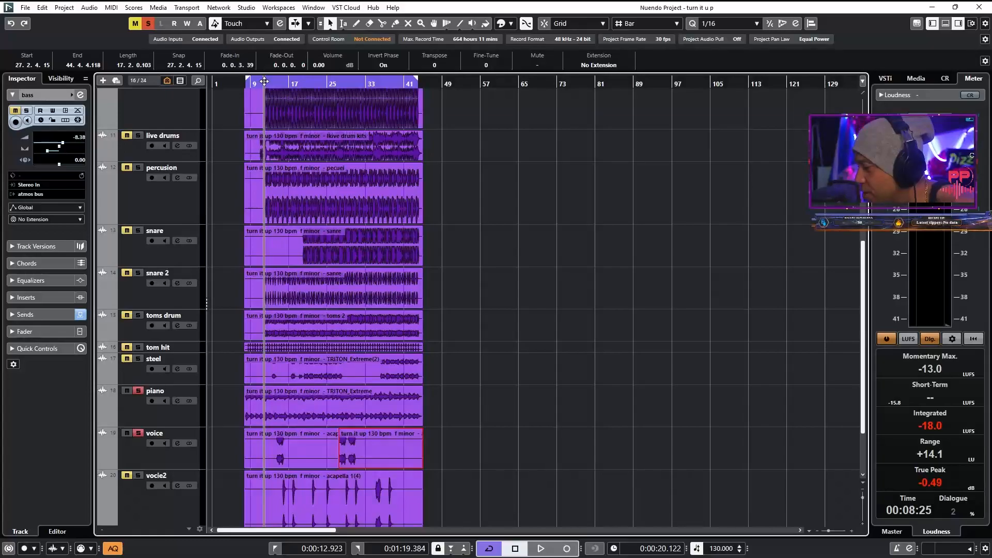
pyautogui.press('space')
pyautogui.click(127, 168)
pyautogui.click(126, 136)
pyautogui.click(127, 231)
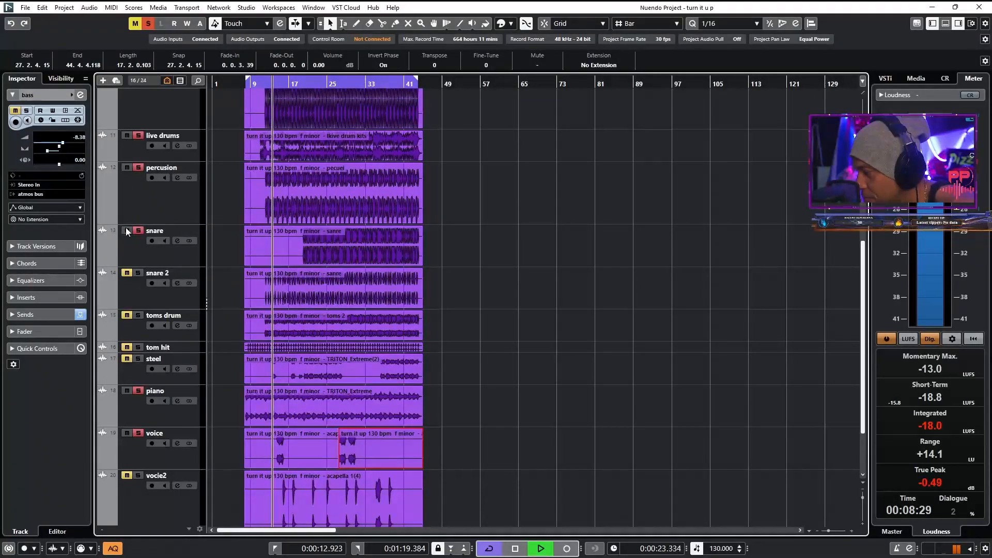
pyautogui.click(127, 273)
pyautogui.click(128, 316)
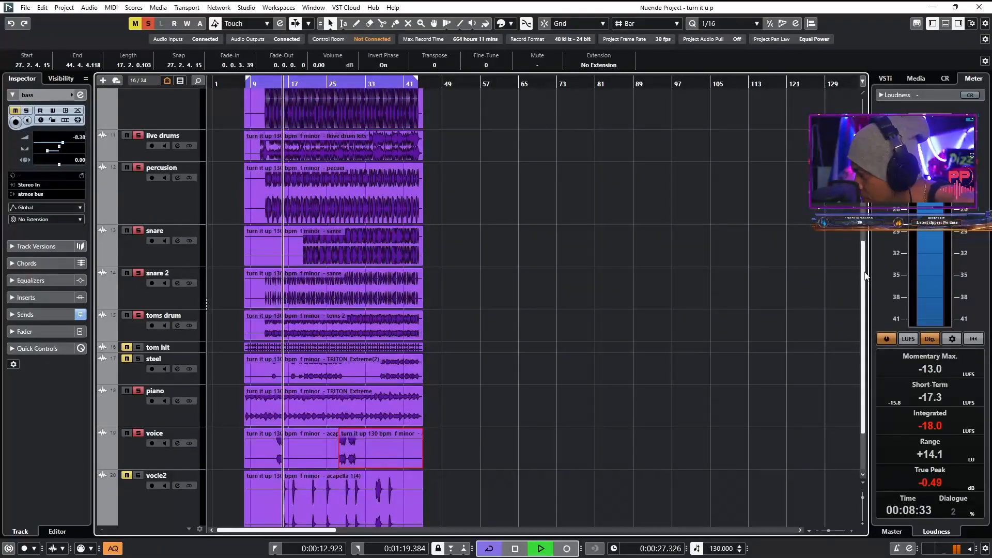
# - Replay from about bar 12 and open the voice track's MultiPanner from its channel settings
pyautogui.scroll(-3, 865, 276)
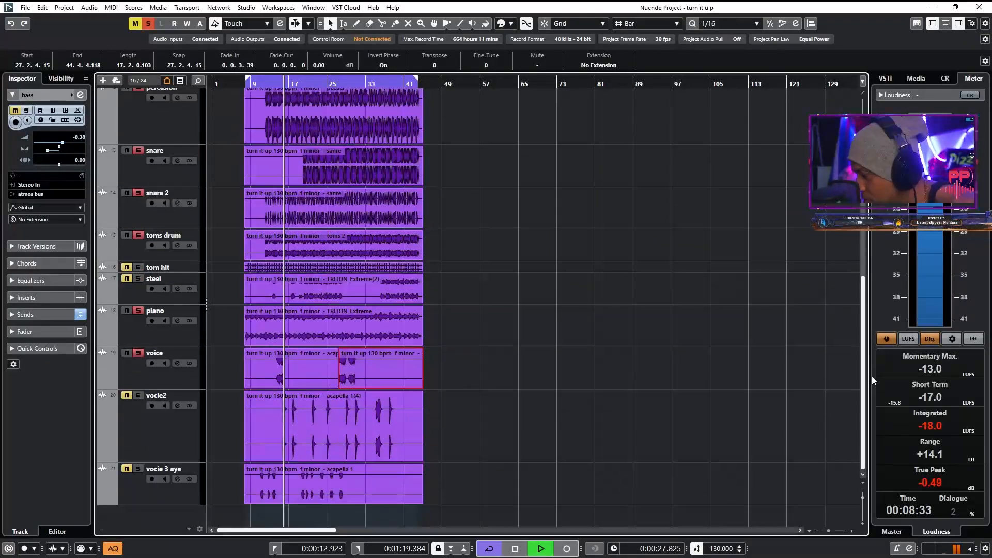
pyautogui.click(199, 372)
pyautogui.click(267, 87)
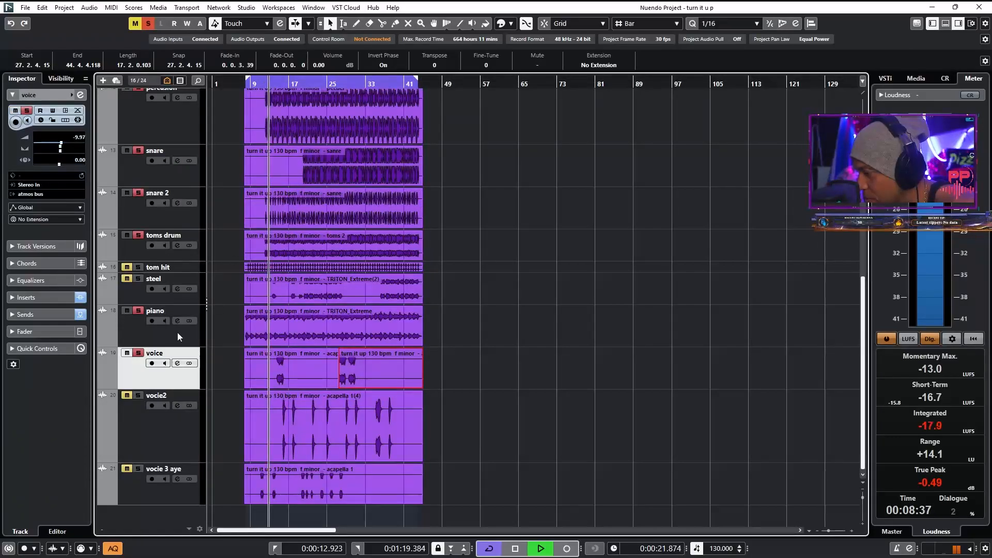
pyautogui.click(177, 363)
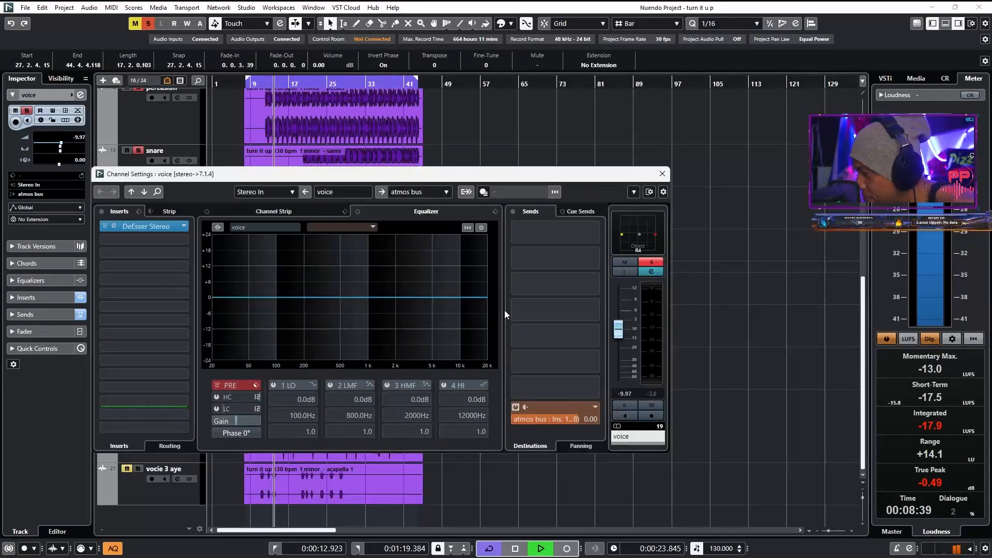
pyautogui.doubleClick(636, 235)
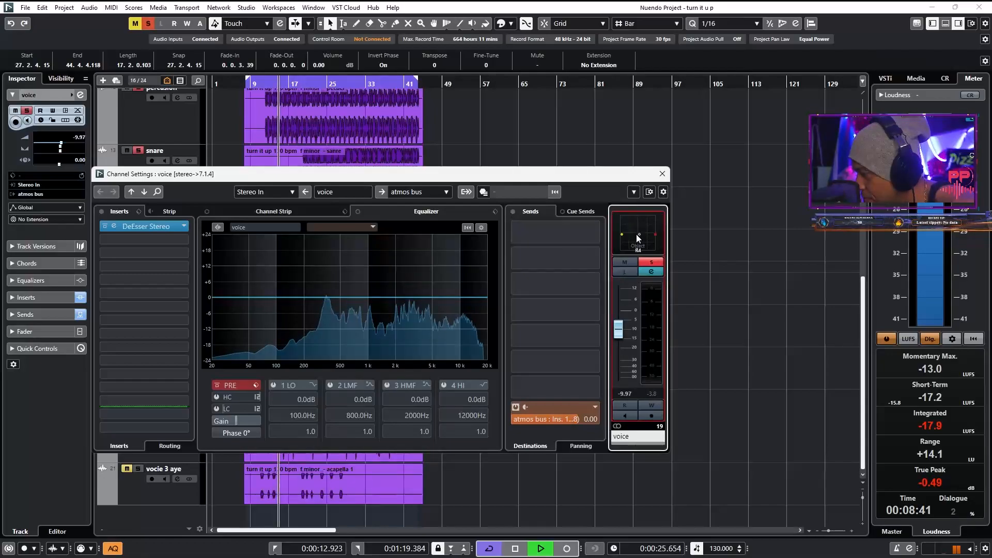
# - Place the voice MultiPanner beside the arrangement, close the channel settings and replay from about bar 12 with cycle turned on
pyautogui.moveTo(450, 74); pyautogui.dragTo(768, 81)
pyautogui.moveTo(463, 174); pyautogui.dragTo(340, 174)
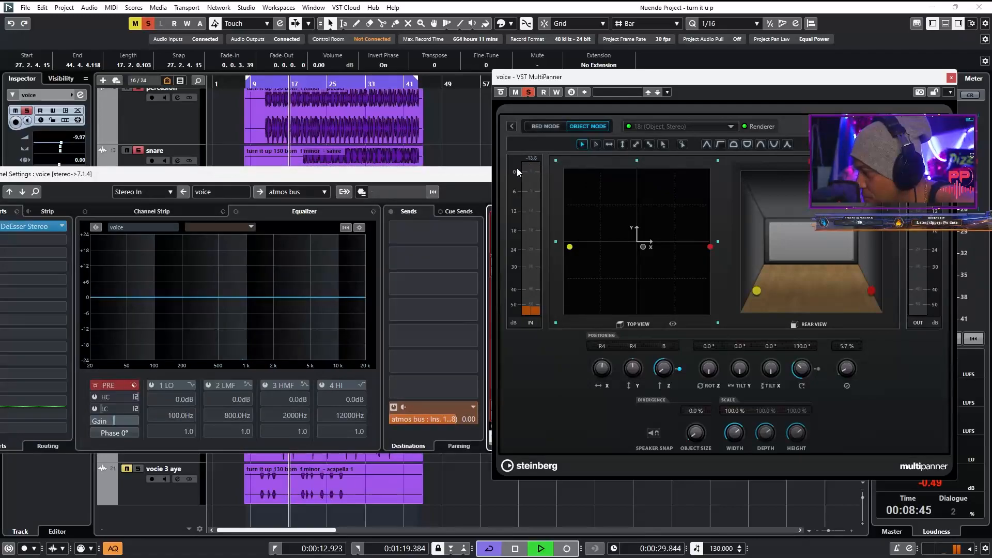
pyautogui.moveTo(465, 175); pyautogui.dragTo(388, 170)
pyautogui.click(463, 169)
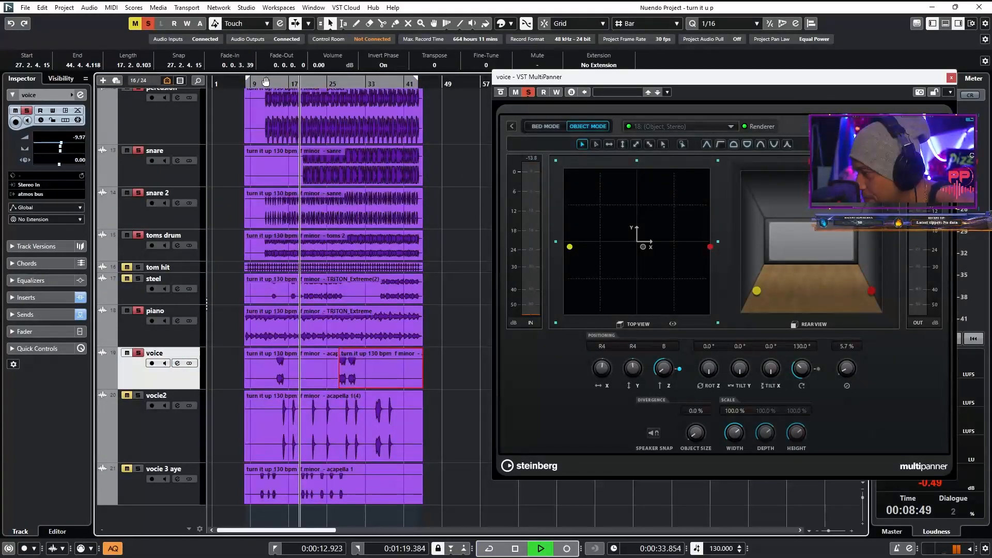
pyautogui.click(489, 548)
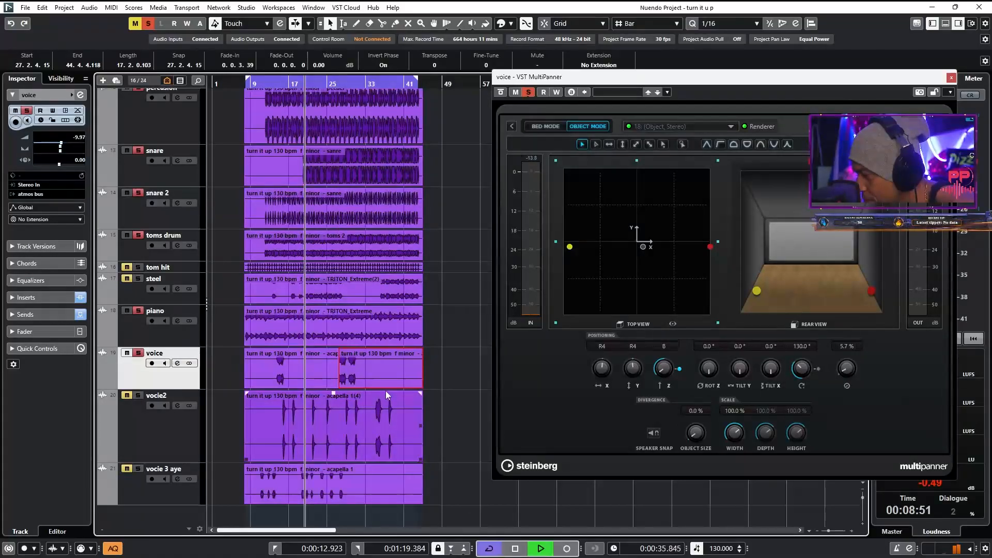
pyautogui.click(266, 84)
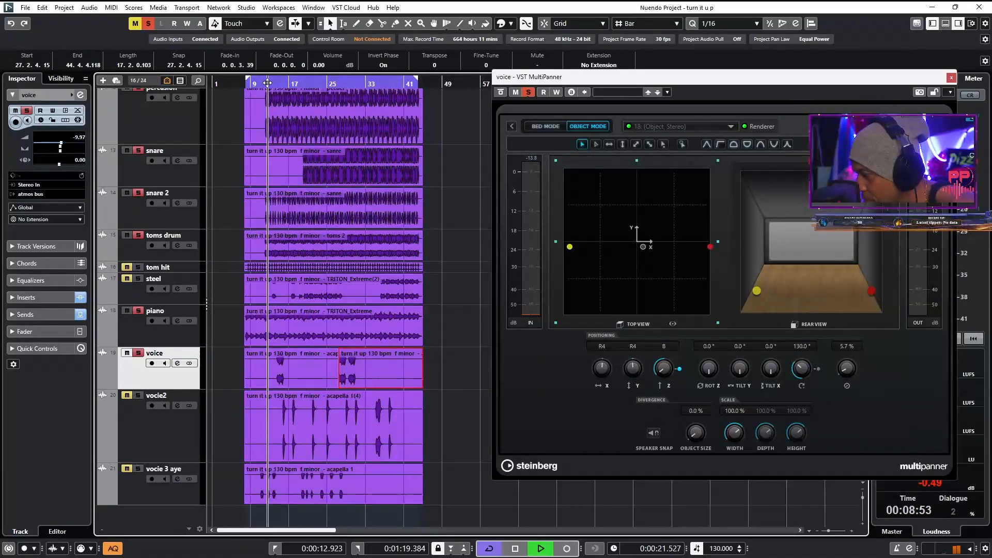
# - Write pan automation for the voice object while moving it during playback, solo tom hit as well, and stop writing and playback
pyautogui.click(557, 92)
pyautogui.moveTo(643, 247); pyautogui.dragTo(650, 299)
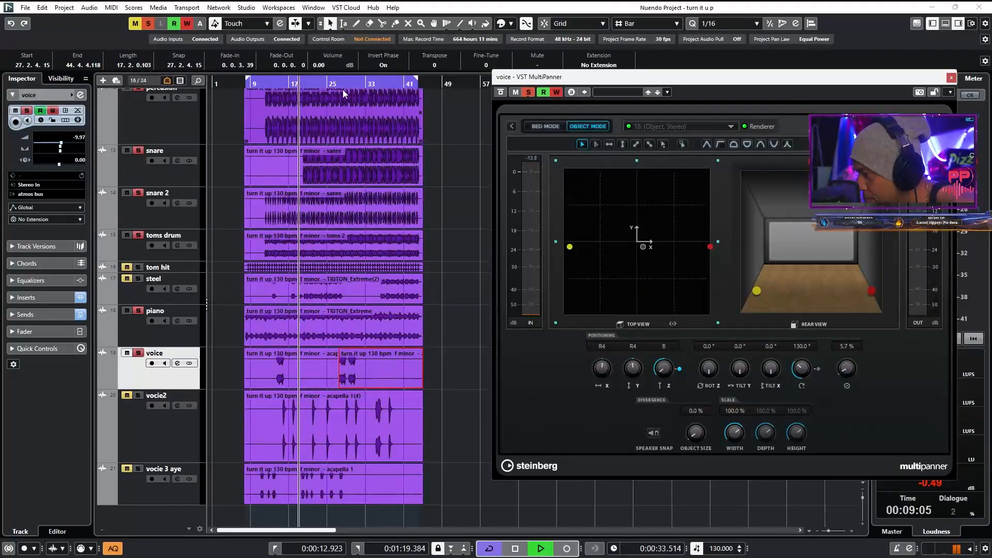
pyautogui.click(138, 267)
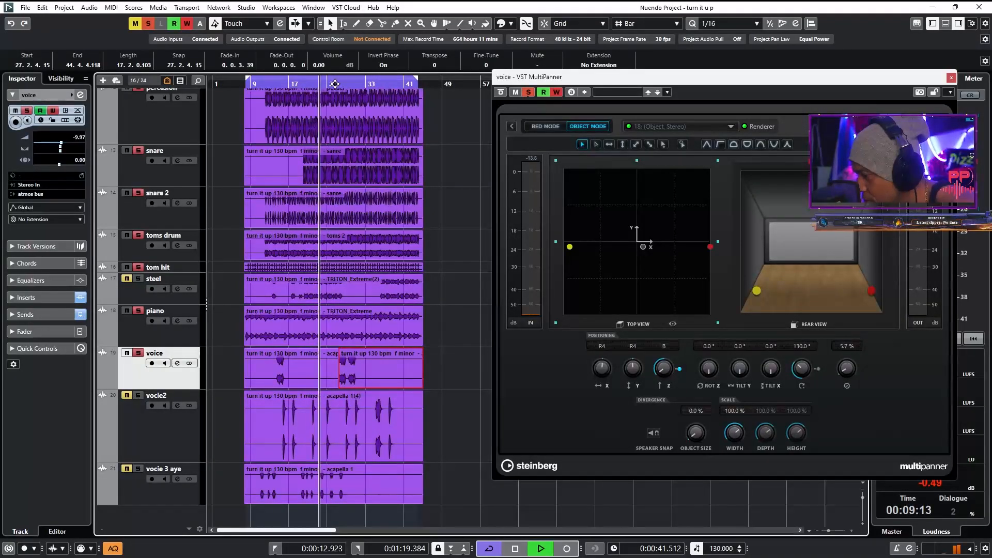
pyautogui.moveTo(643, 250)
pyautogui.mouseDown()
pyautogui.moveTo(675, 256)
pyautogui.moveTo(626, 292)
pyautogui.moveTo(519, 302)
pyautogui.moveTo(636, 288)
pyautogui.moveTo(644, 250)
pyautogui.mouseUp()
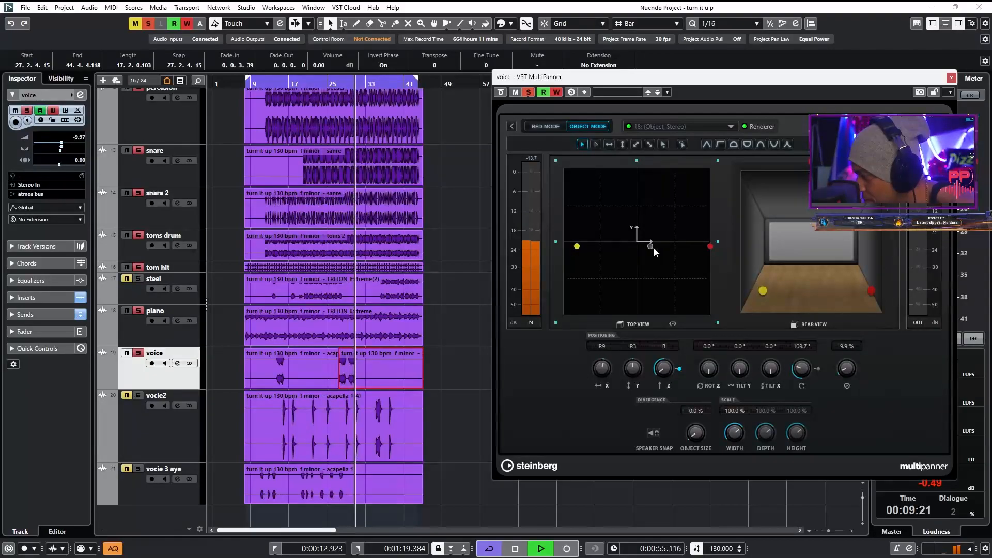
pyautogui.click(558, 92)
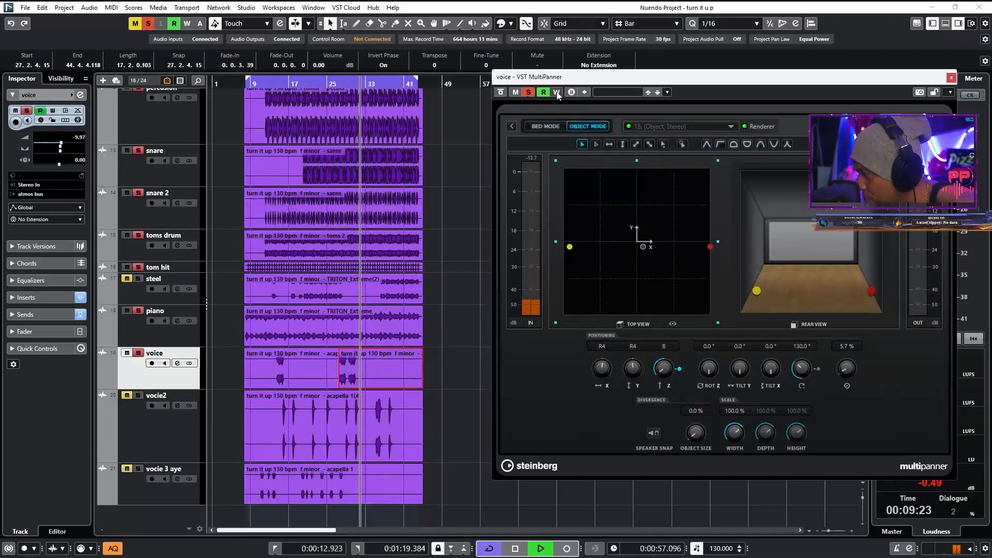
pyautogui.press('space')
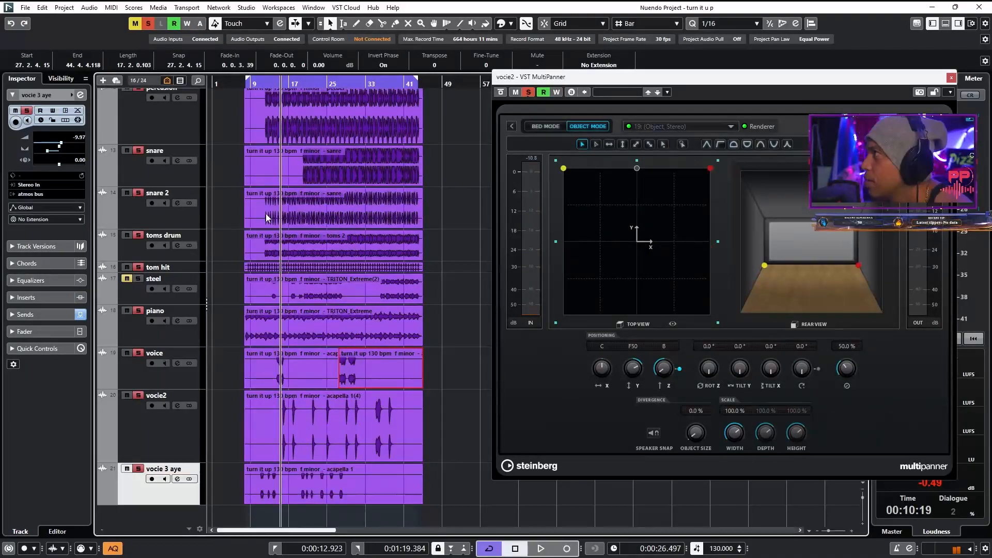
# - Replay from about bar 10, open the vocie 3 aye track's MultiPanner from its channel settings, and close both windows
pyautogui.click(258, 82)
pyautogui.press('space')
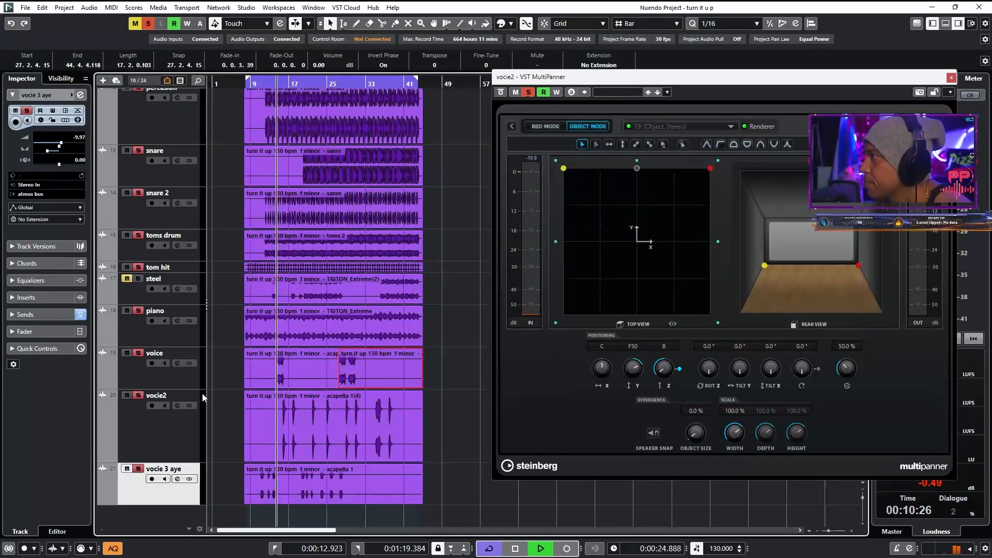
pyautogui.click(178, 479)
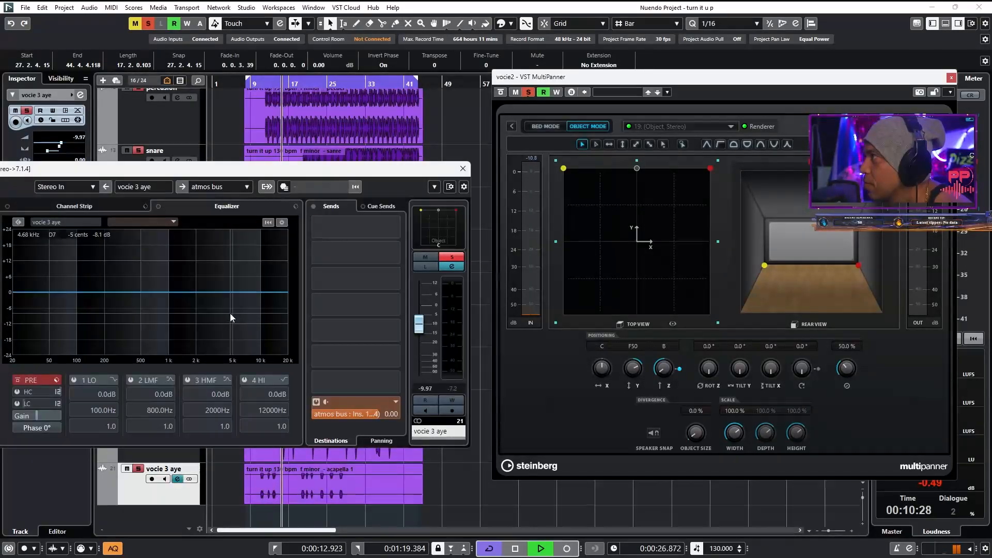
pyautogui.doubleClick(438, 226)
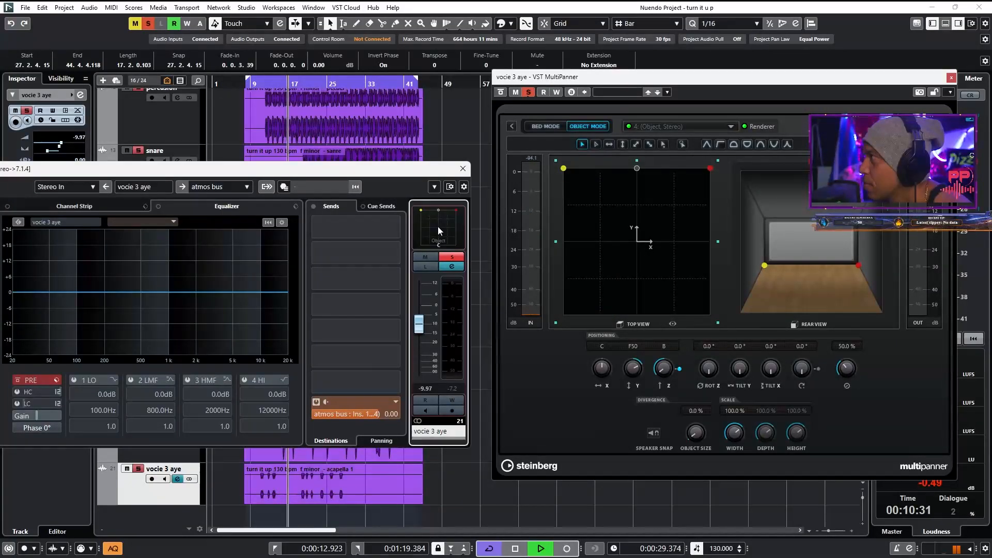
pyautogui.click(950, 77)
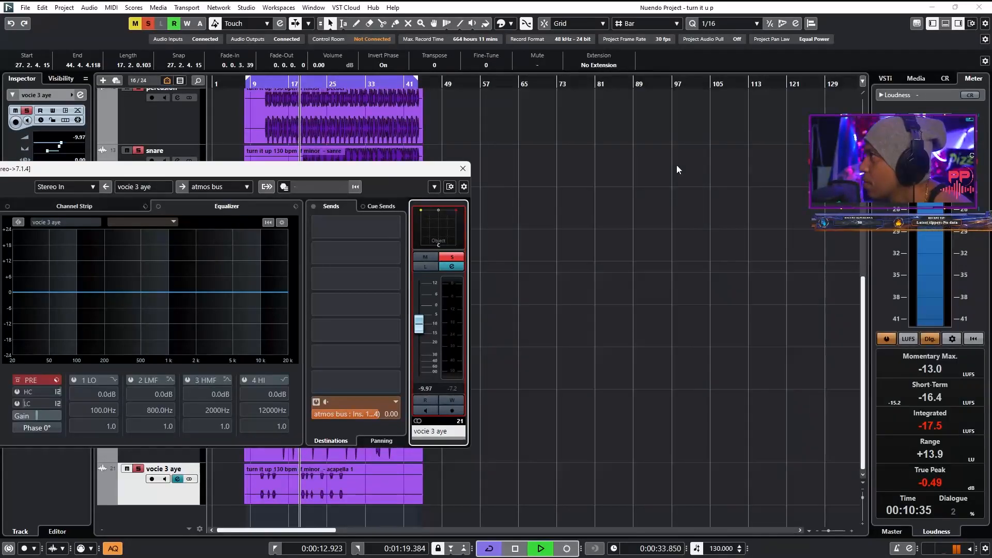
pyautogui.click(463, 169)
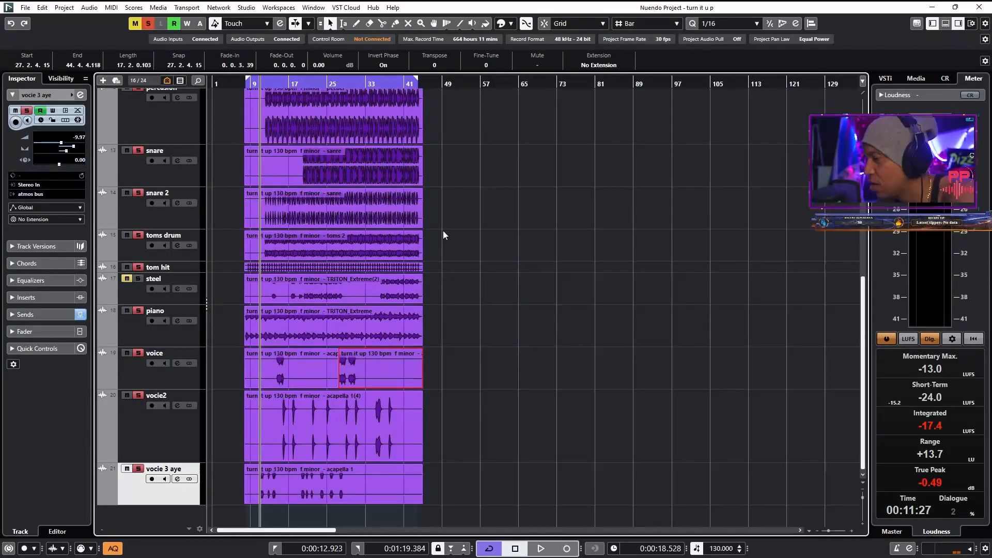
# - In the MixConsole, position the percussion object on the left wall at about L, F6, raise it to T42, and close its panner
pyautogui.press('F3')
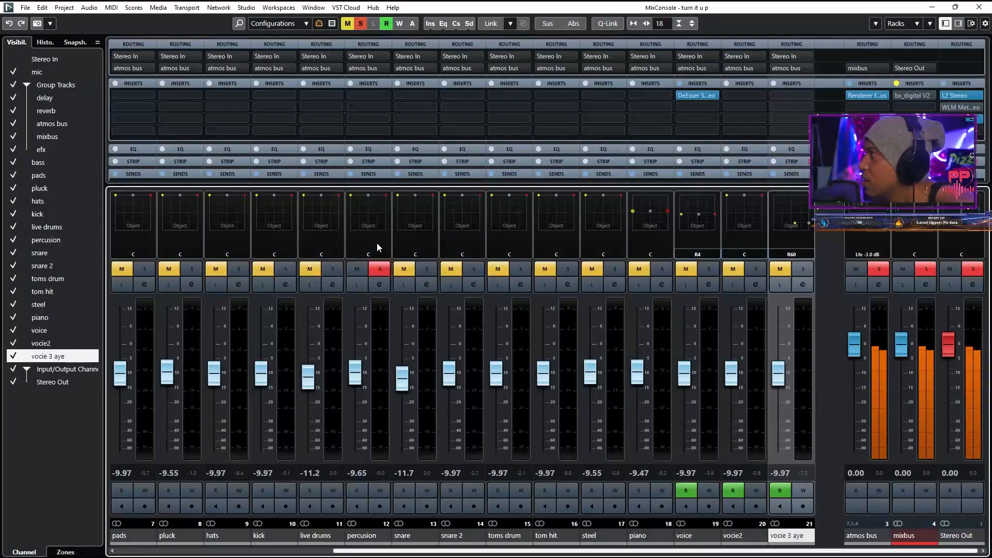
pyautogui.doubleClick(370, 217)
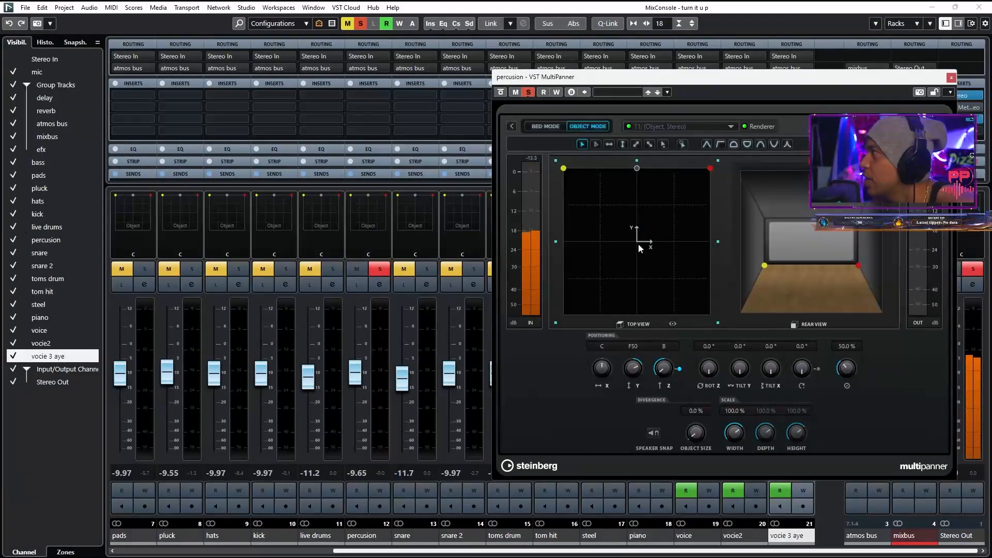
pyautogui.moveTo(636, 169); pyautogui.dragTo(519, 235)
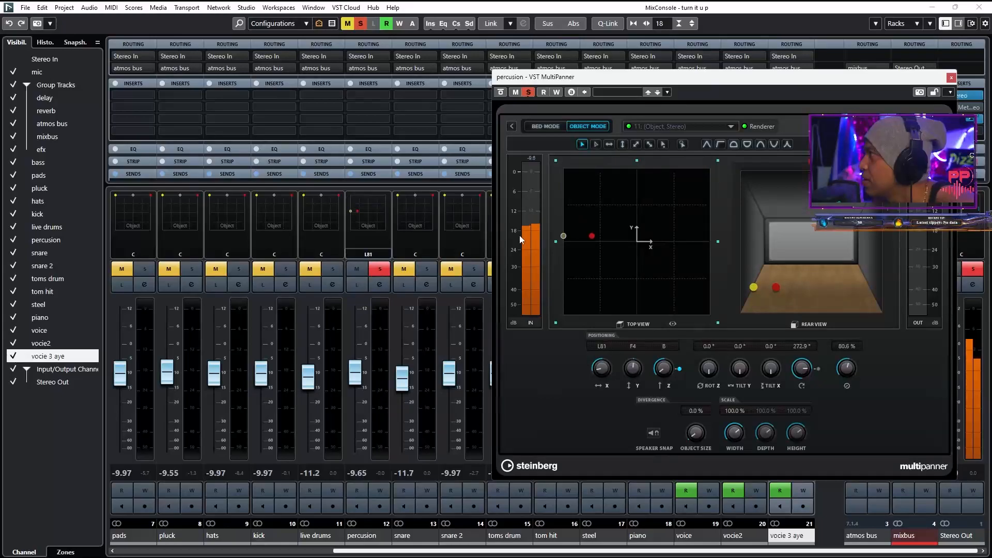
pyautogui.moveTo(591, 237); pyautogui.dragTo(397, 233)
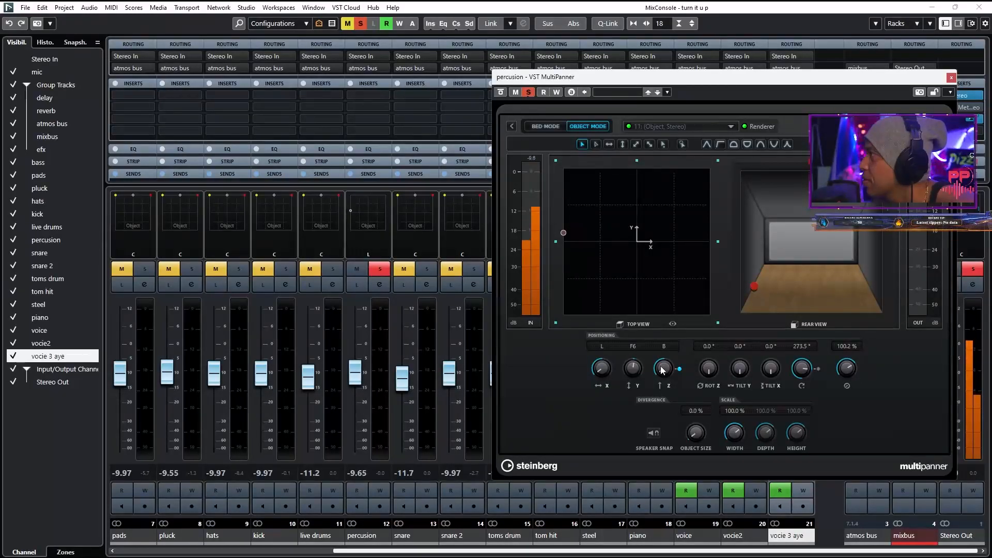
pyautogui.moveTo(658, 233); pyautogui.dragTo(667, 299)
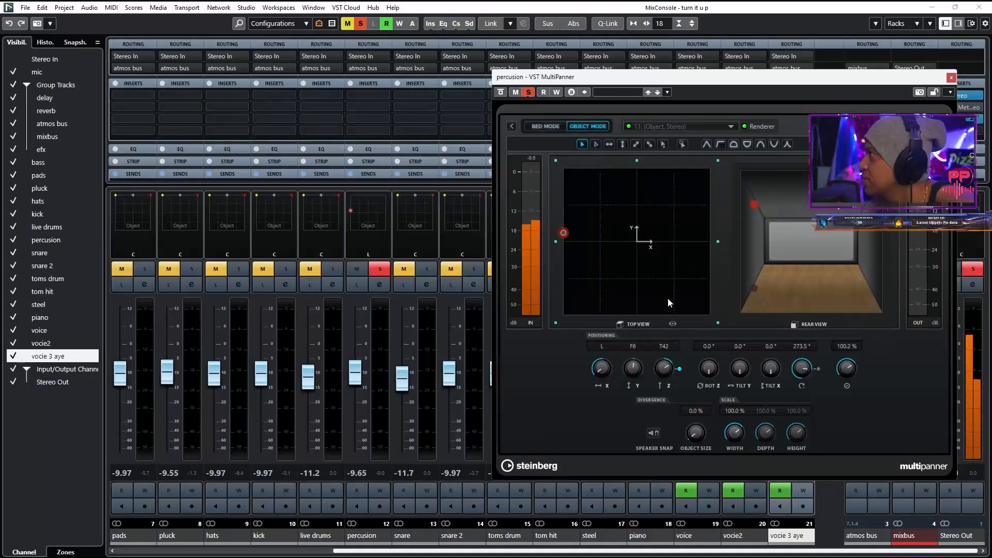
pyautogui.click(951, 78)
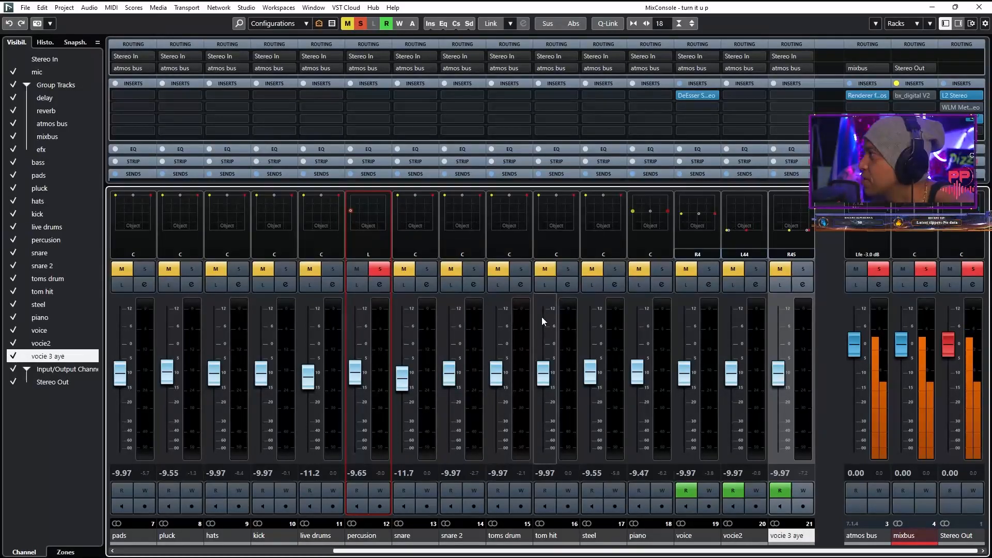
# - Solo toms drum, position its object near the right wall at ceiling height, about R93, F2, T, and close its panner
pyautogui.click(519, 271)
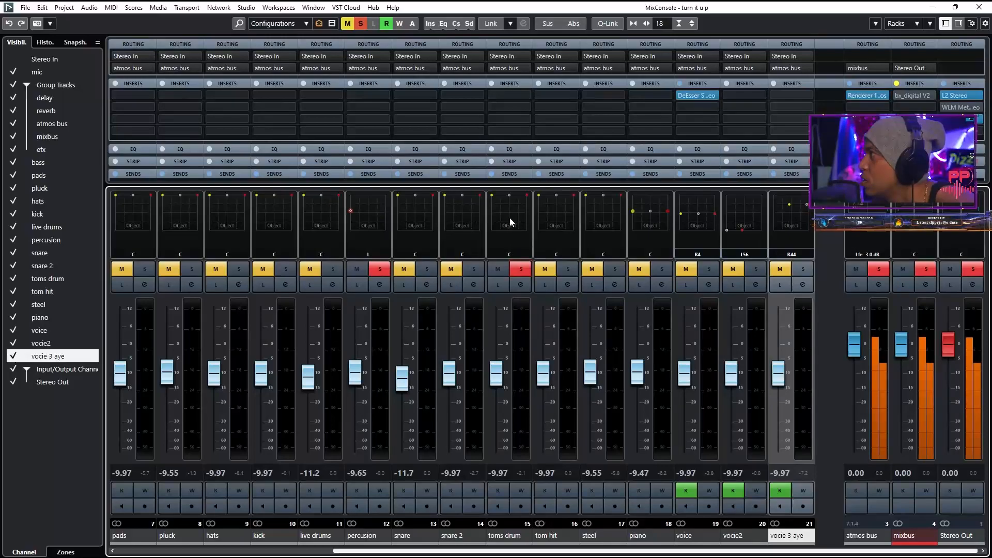
pyautogui.doubleClick(522, 223)
pyautogui.moveTo(636, 169); pyautogui.dragTo(847, 234)
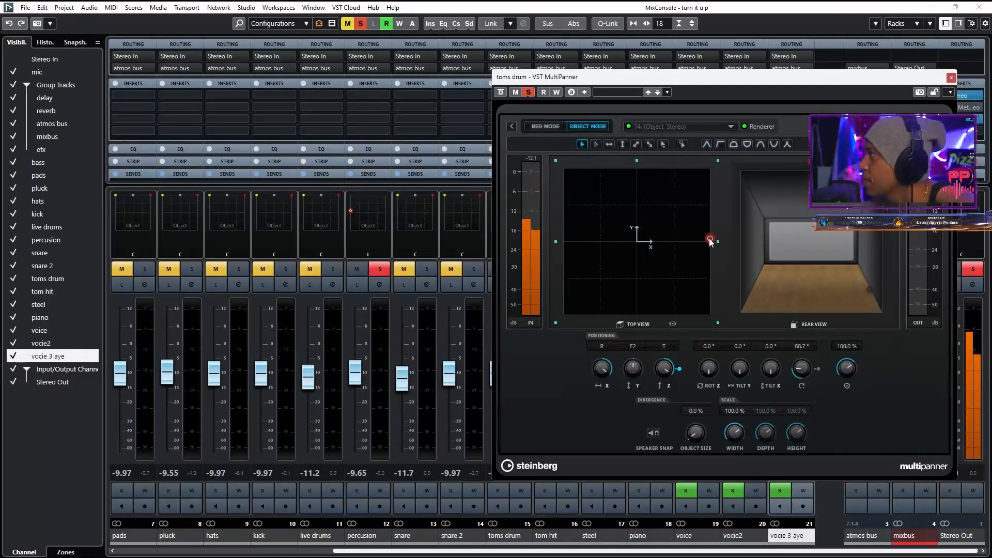
pyautogui.moveTo(702, 252); pyautogui.dragTo(701, 243)
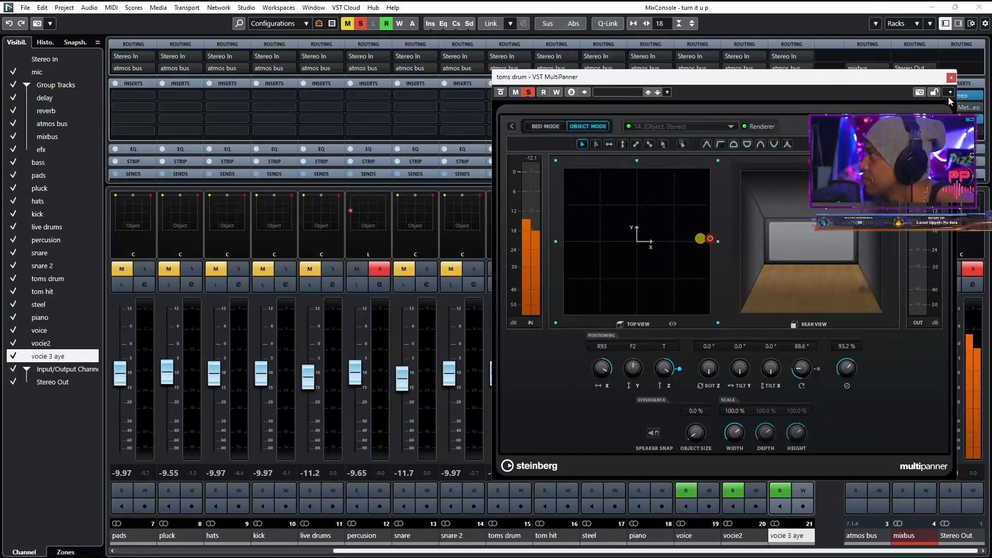
pyautogui.click(951, 78)
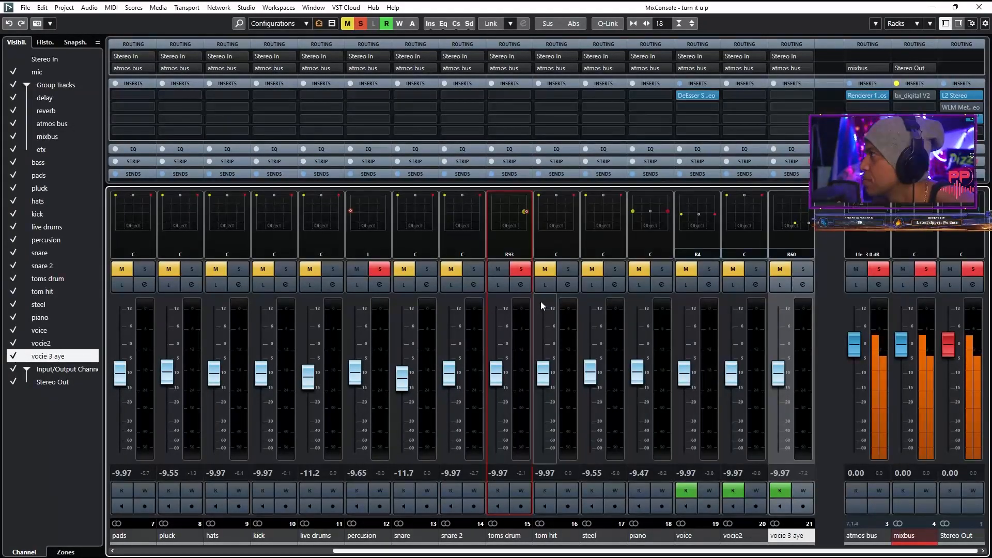
# - Solo tom hit and move its object to the right side of the room at about R41, F3
pyautogui.click(567, 270)
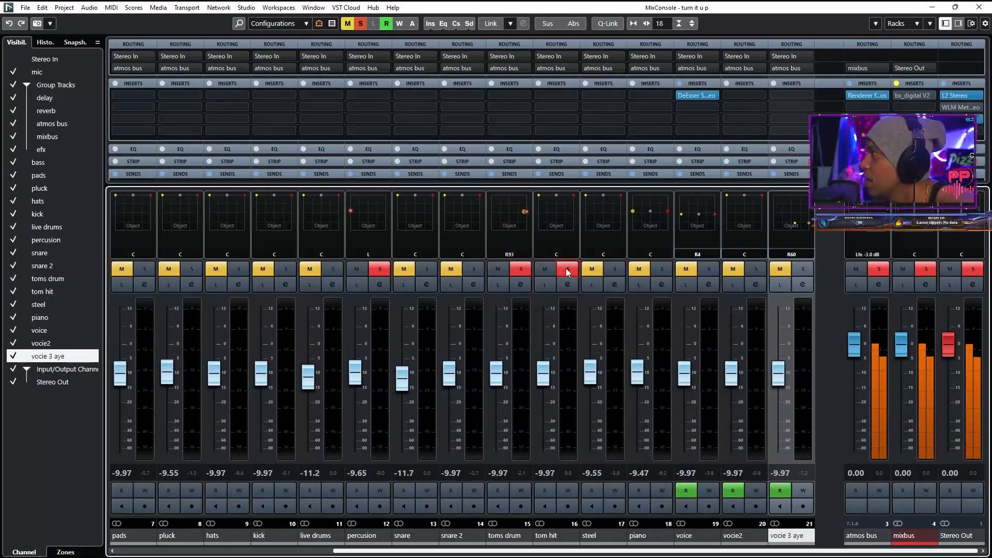
pyautogui.doubleClick(556, 217)
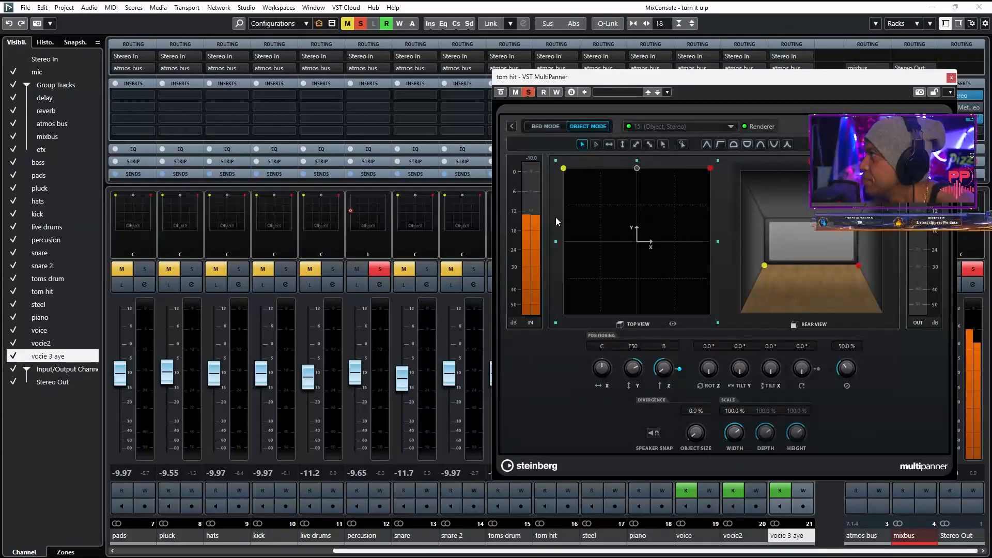
pyautogui.moveTo(637, 171); pyautogui.dragTo(696, 238)
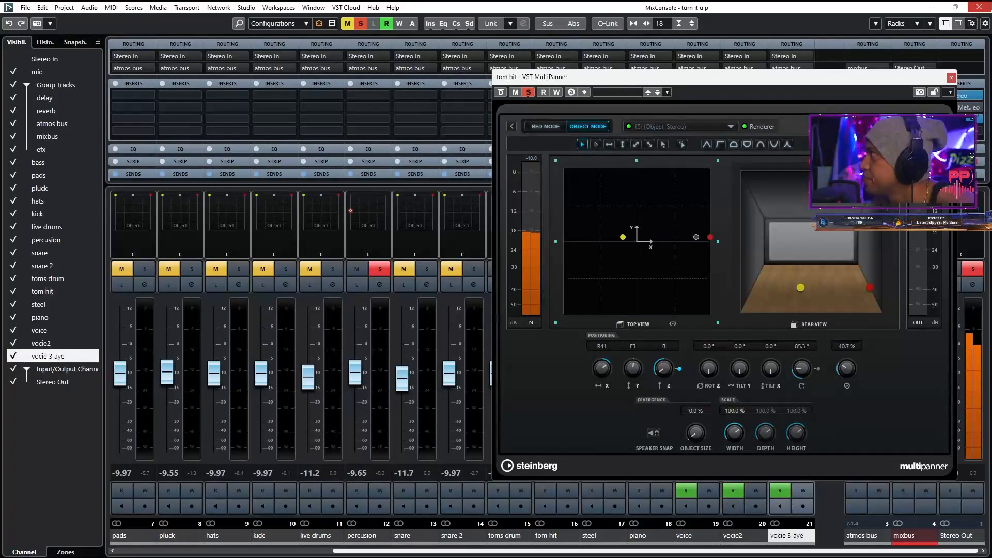
# - Replay the arrangement from about bar 12, write tom hit pan automation by moving the object and its height, then stop and close the panner
pyautogui.press('F3')
pyautogui.click(290, 80)
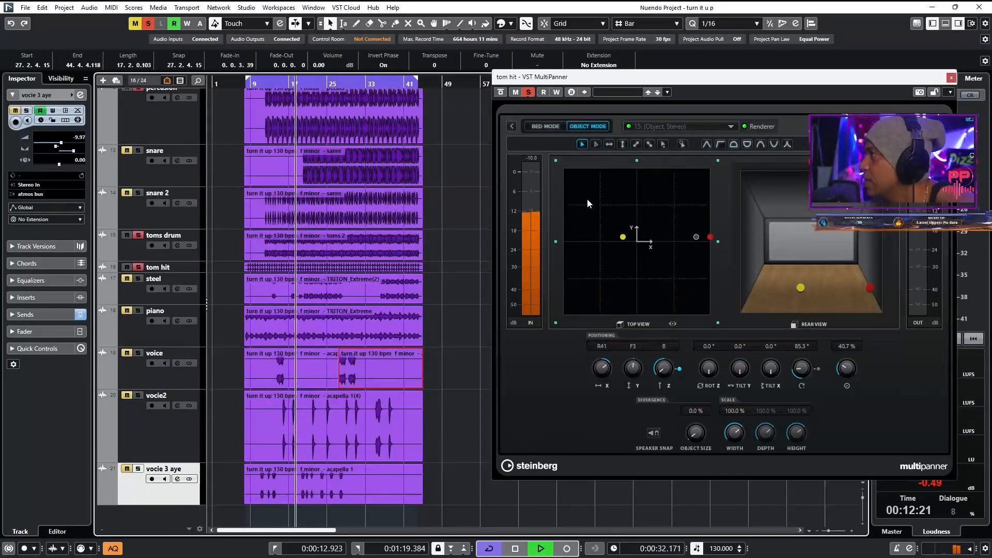
pyautogui.click(266, 84)
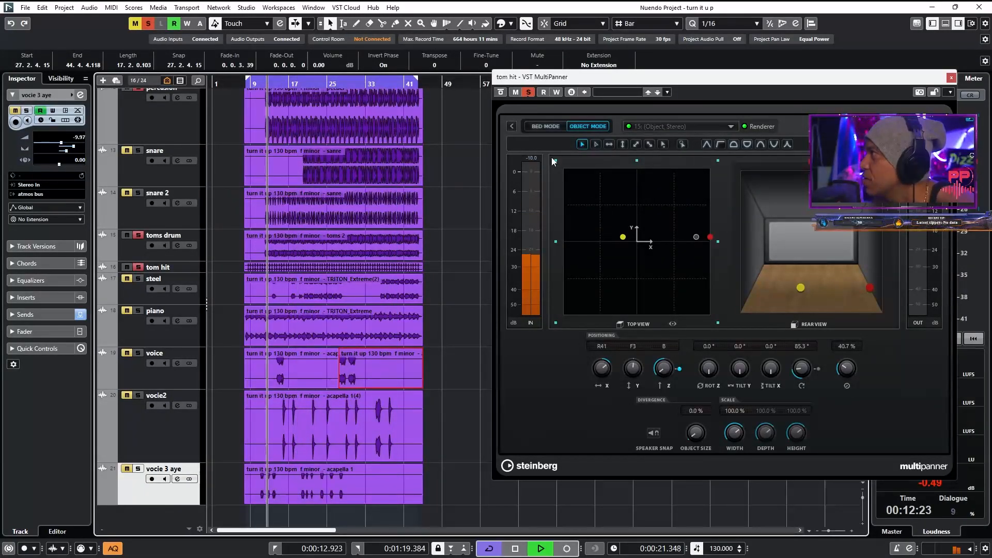
pyautogui.click(557, 92)
pyautogui.moveTo(684, 228)
pyautogui.mouseDown()
pyautogui.moveTo(695, 235)
pyautogui.moveTo(525, 237)
pyautogui.moveTo(740, 241)
pyautogui.moveTo(647, 241)
pyautogui.moveTo(696, 237)
pyautogui.mouseUp()
pyautogui.moveTo(664, 366); pyautogui.dragTo(662, 296)
pyautogui.moveTo(696, 236); pyautogui.dragTo(641, 263)
pyautogui.click(556, 92)
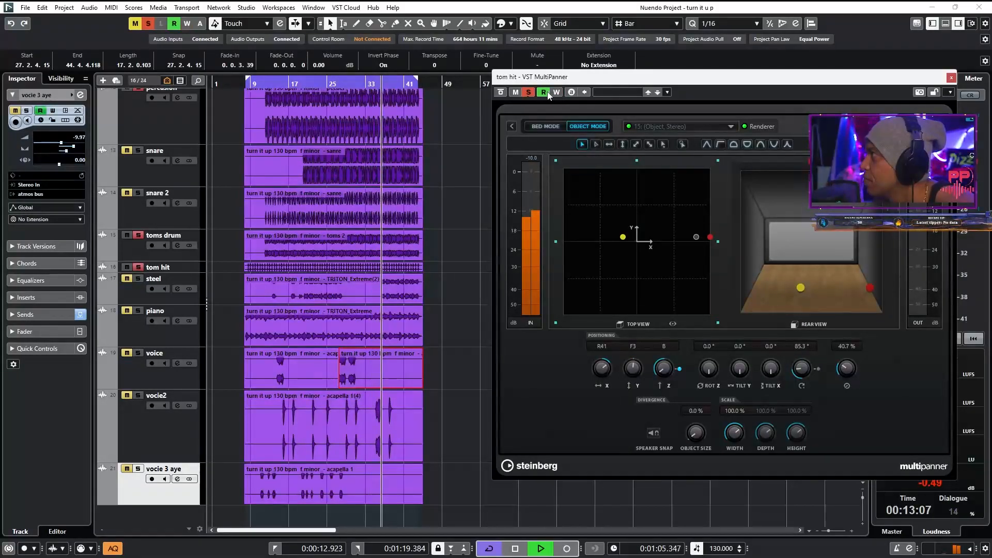
pyautogui.press('space')
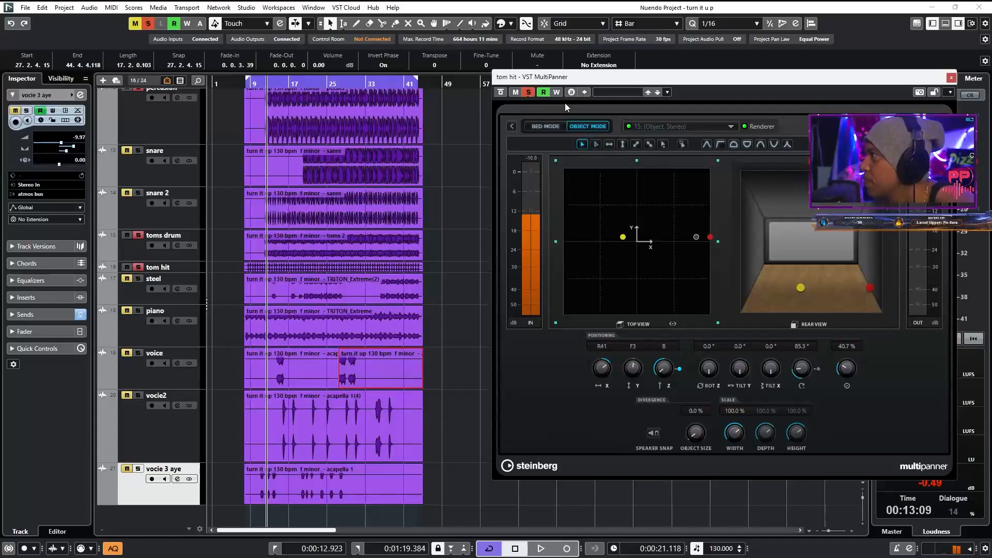
pyautogui.click(951, 78)
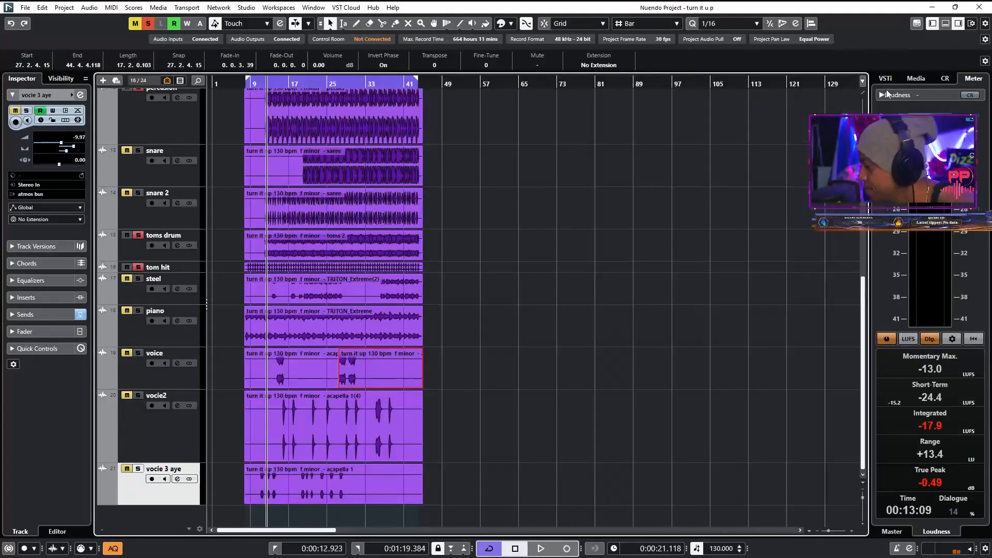
# - Return to the MixConsole, restart playback and solo the snare channel
pyautogui.moveTo(436, 548)
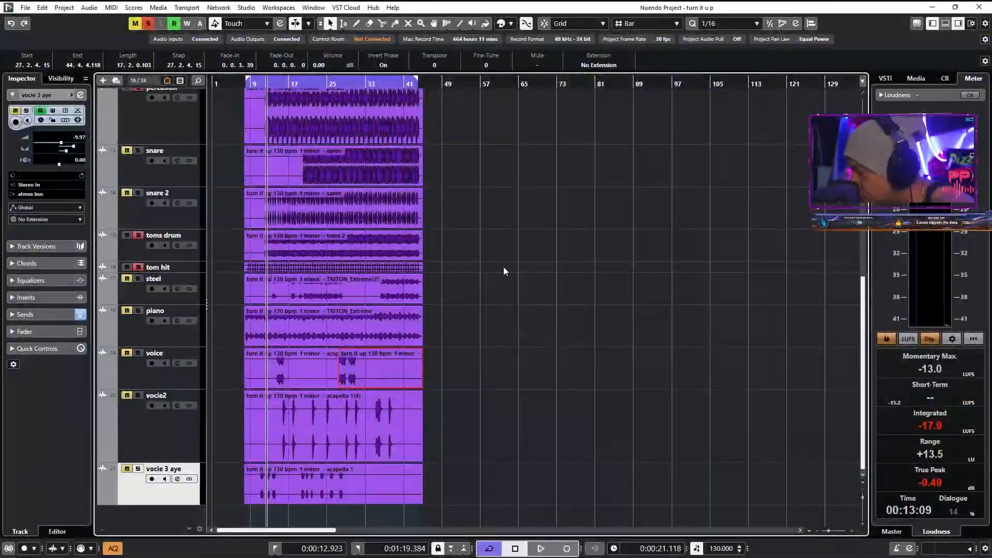
pyautogui.click(246, 7)
pyautogui.click(263, 19)
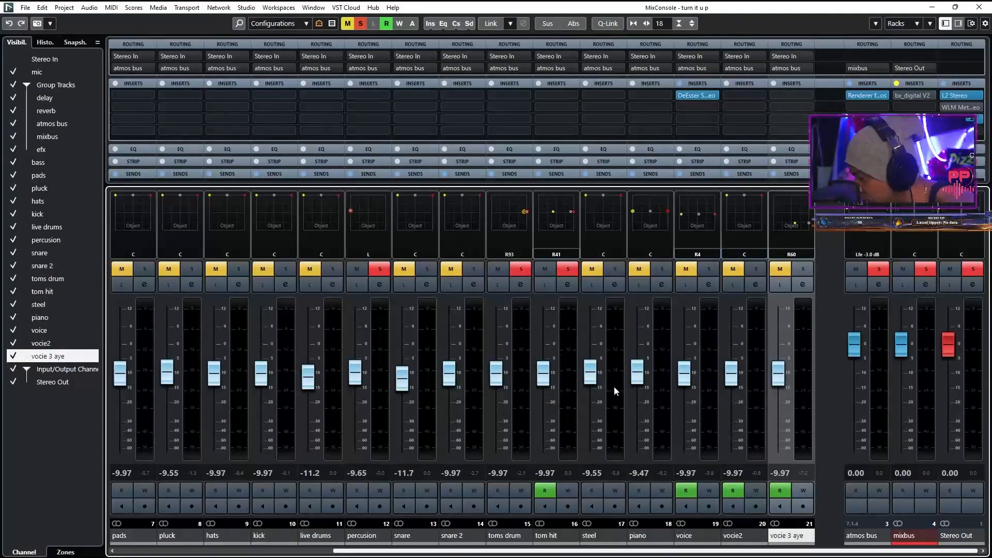
pyautogui.press('space')
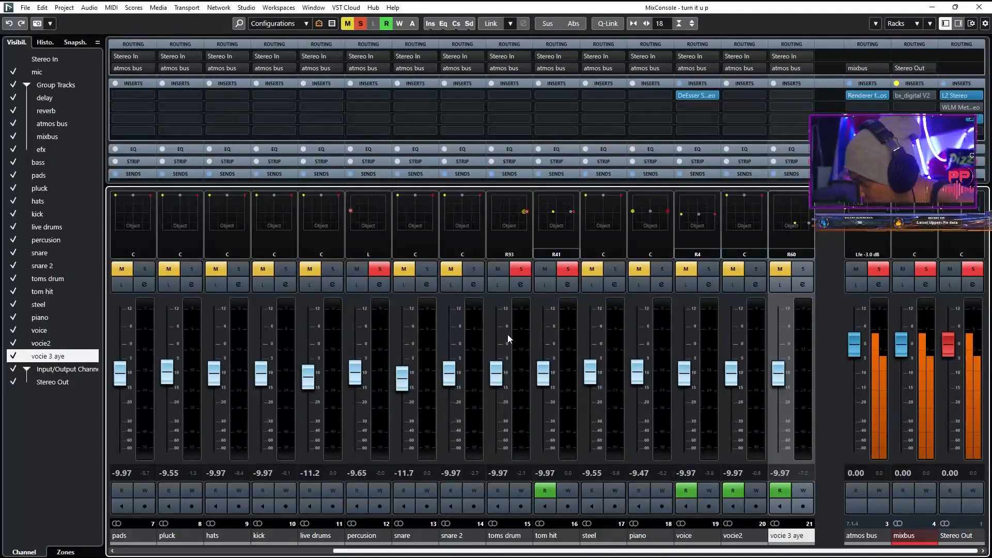
pyautogui.click(428, 268)
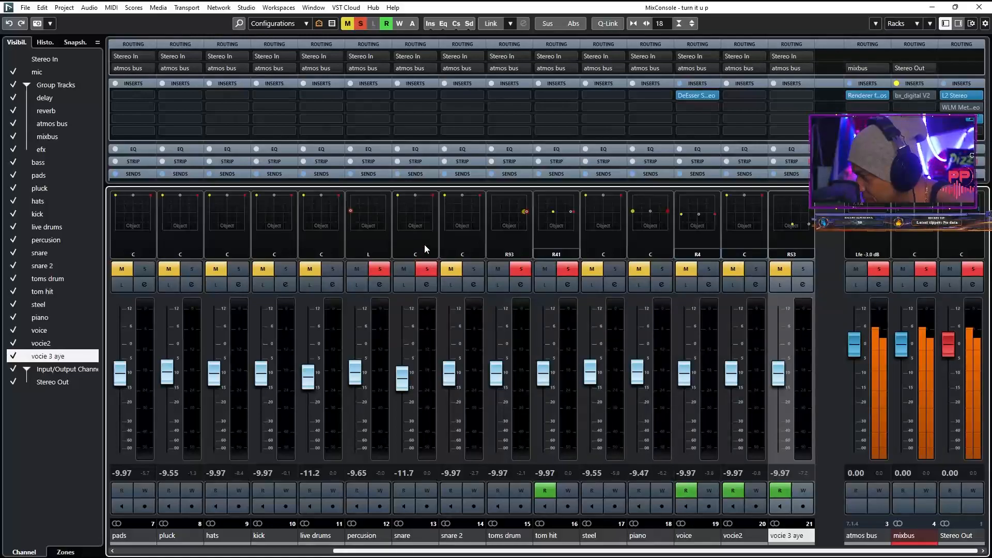
# - Solo the kick and move its object to the rear centre of the room at about L2, R46
pyautogui.click(286, 269)
pyautogui.doubleClick(275, 221)
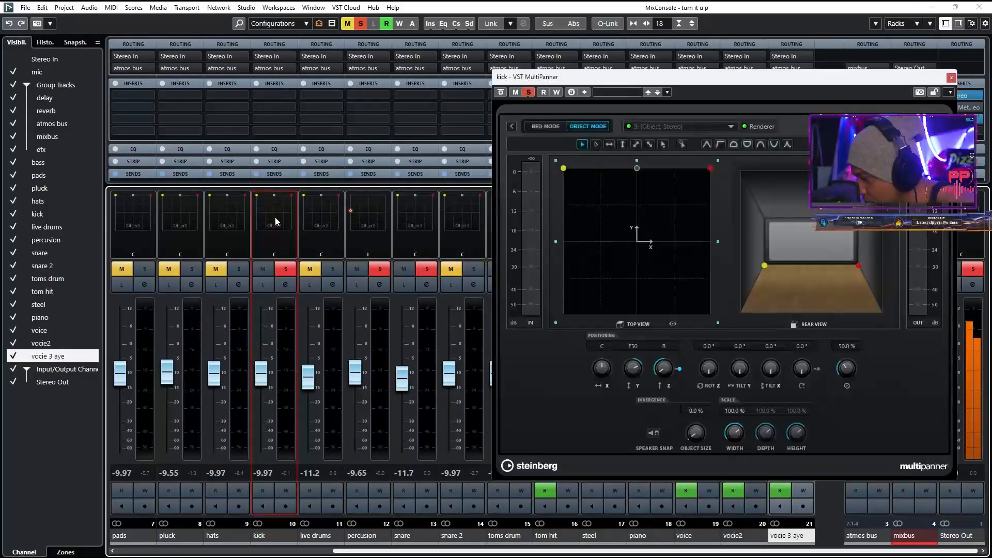
pyautogui.moveTo(637, 168); pyautogui.dragTo(637, 232)
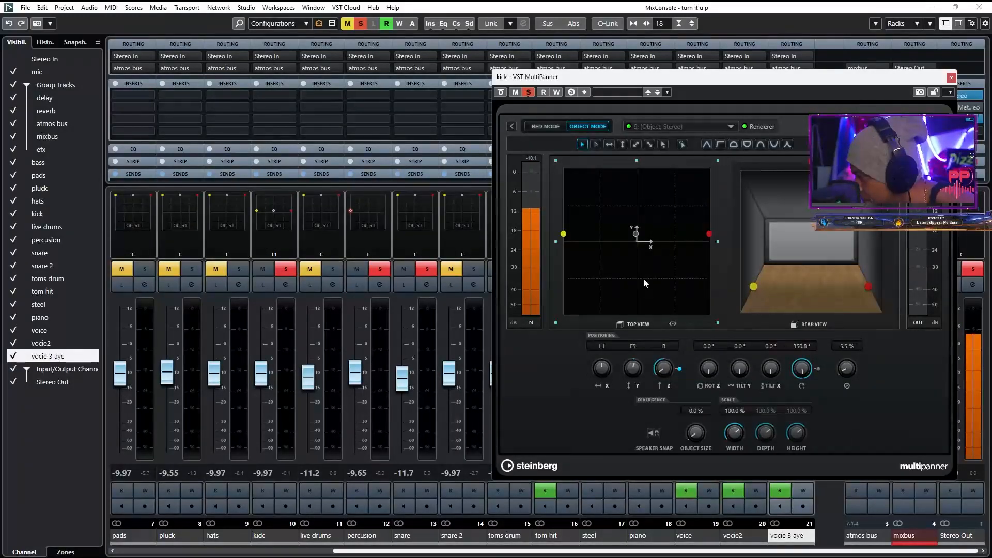
pyautogui.moveTo(625, 152); pyautogui.dragTo(633, 305)
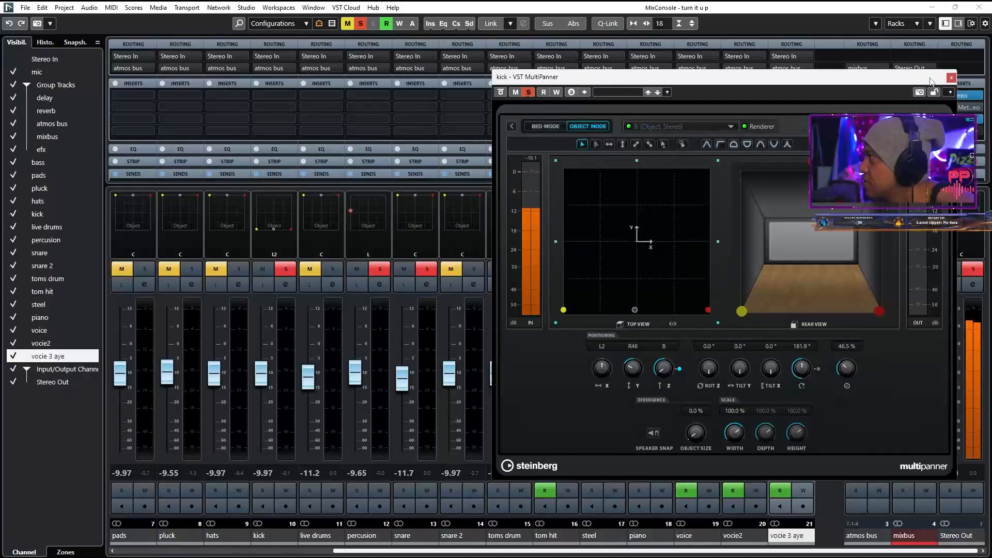
# - Close the kick's panner, open the snare's and move its object to the rear right of the room at about R32, rotated 2.6° about Z
pyautogui.click(951, 78)
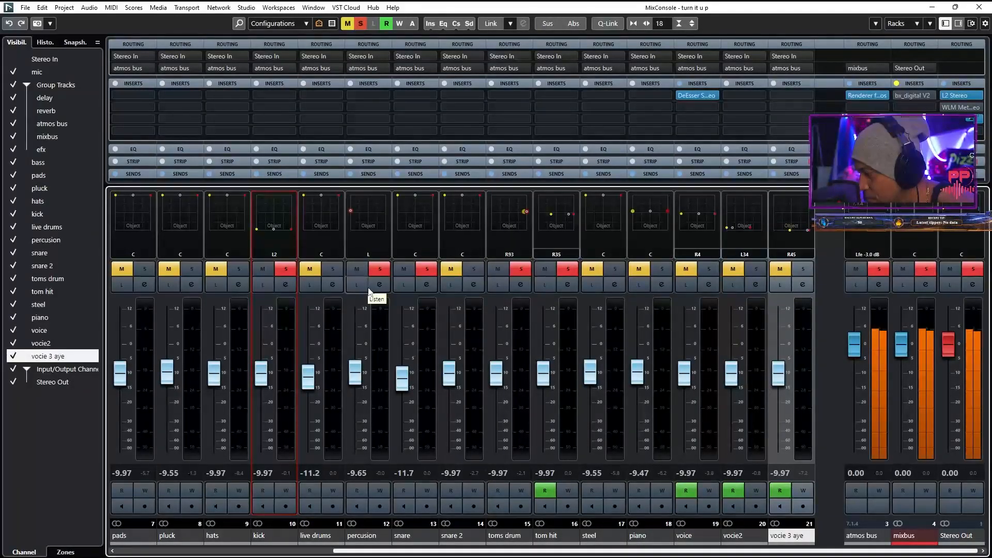
pyautogui.click(426, 271)
pyautogui.click(405, 269)
pyautogui.click(422, 270)
pyautogui.click(404, 270)
pyautogui.doubleClick(414, 219)
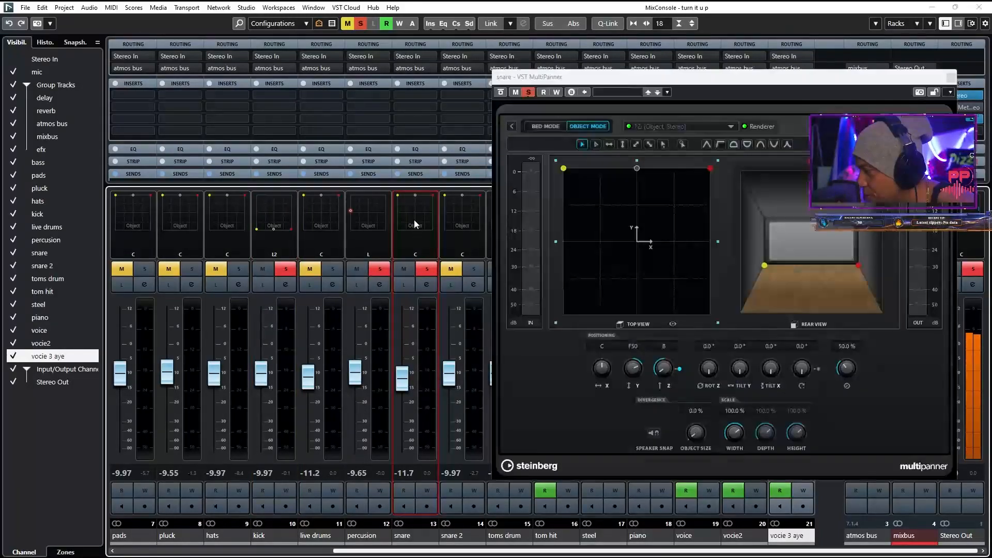
pyautogui.moveTo(637, 175); pyautogui.dragTo(677, 236)
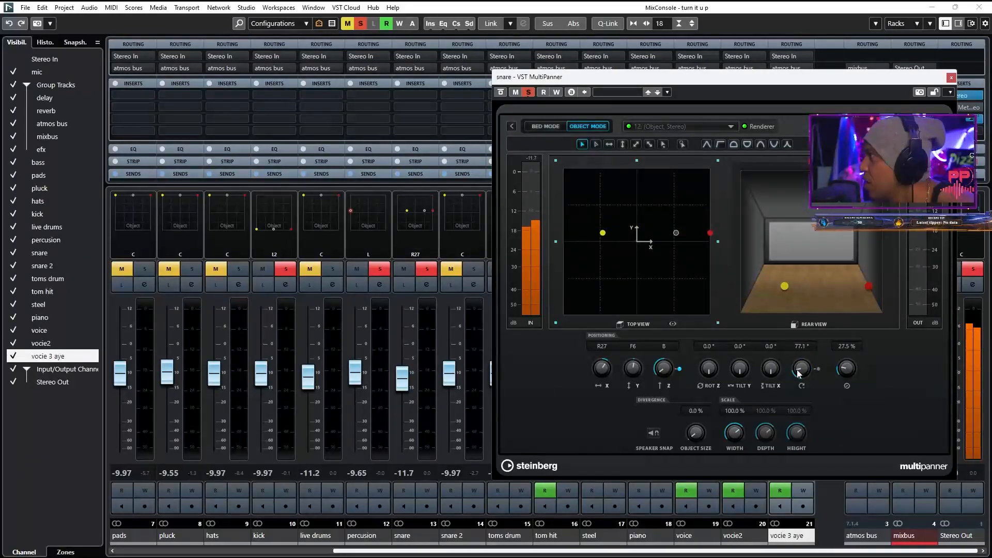
pyautogui.moveTo(796, 370); pyautogui.dragTo(808, 275)
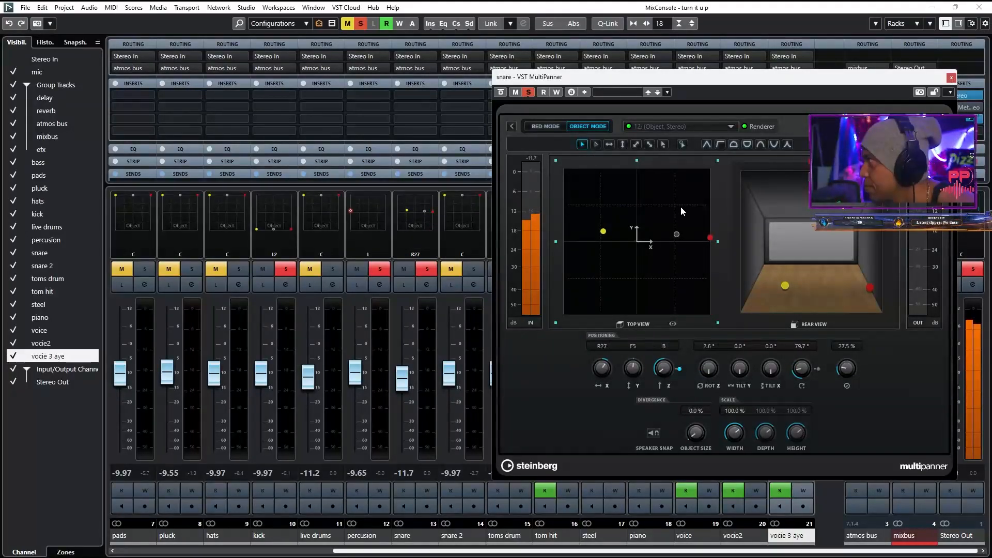
pyautogui.moveTo(682, 252); pyautogui.dragTo(696, 291)
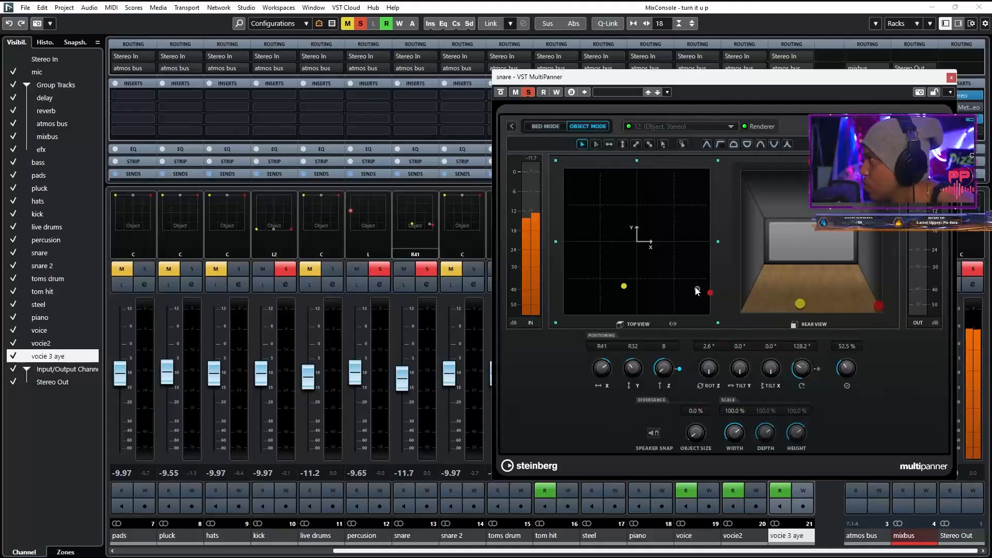
pyautogui.moveTo(622, 306); pyautogui.dragTo(678, 307)
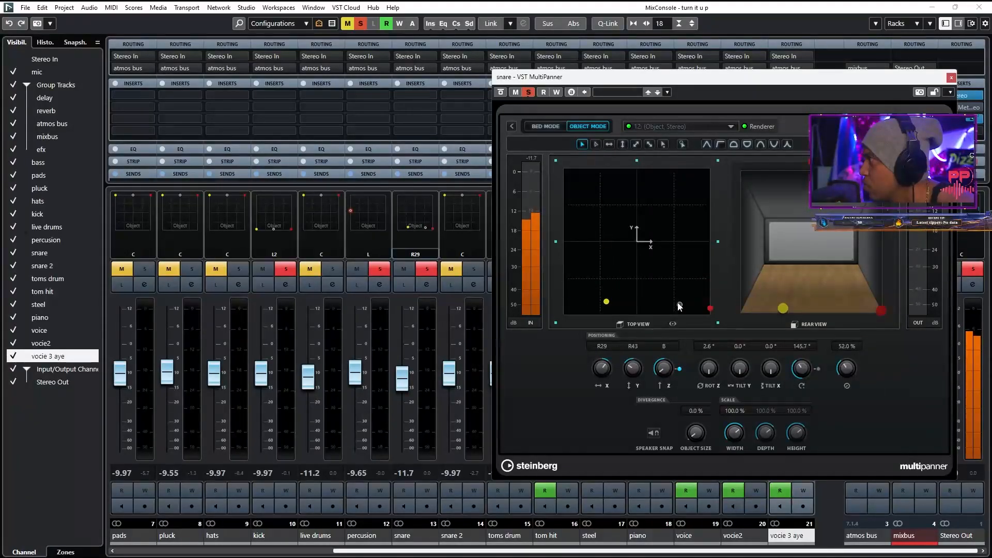
pyautogui.click(950, 76)
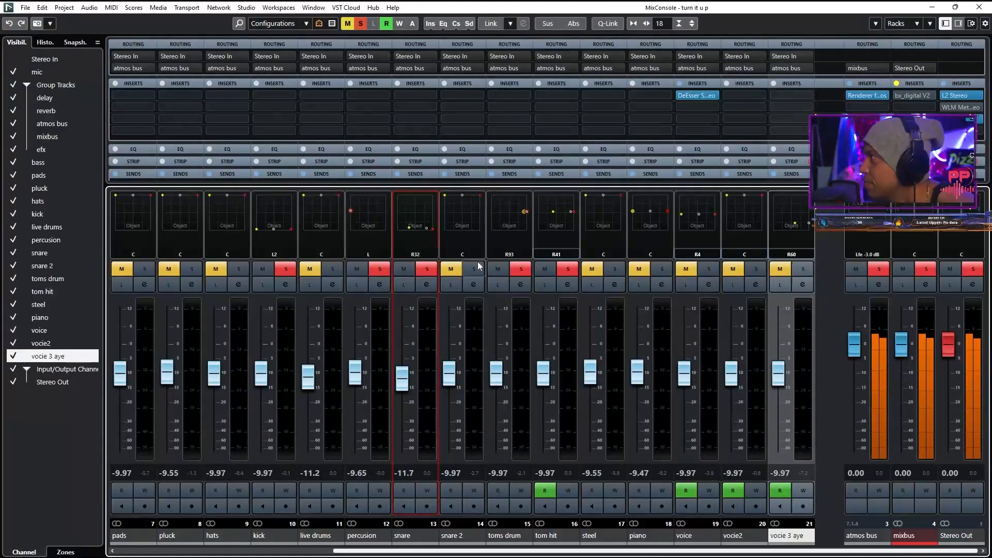
# - Solo snare 2, move its object to the rear left of the room at about L90, R36, and close its panner
pyautogui.doubleClick(463, 213)
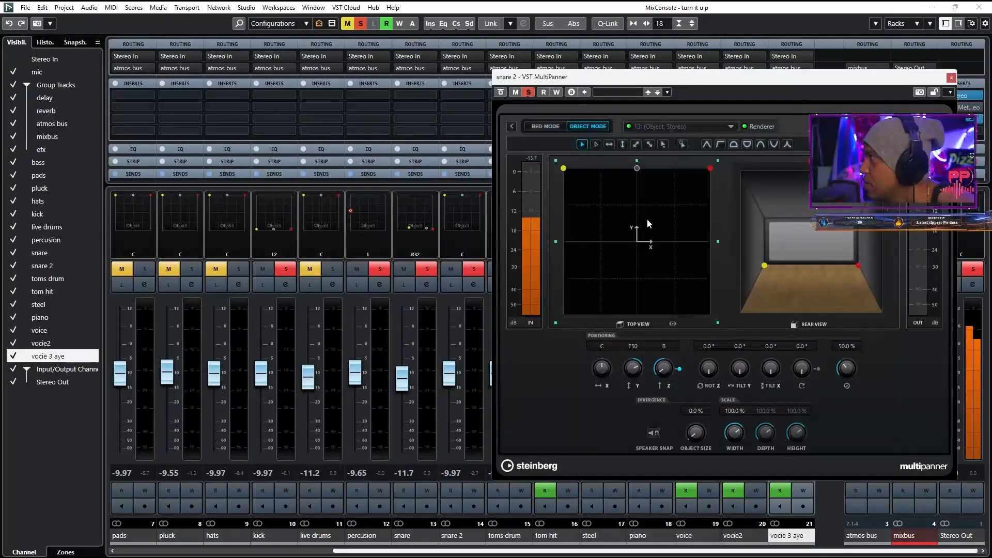
pyautogui.moveTo(608, 214); pyautogui.dragTo(471, 281)
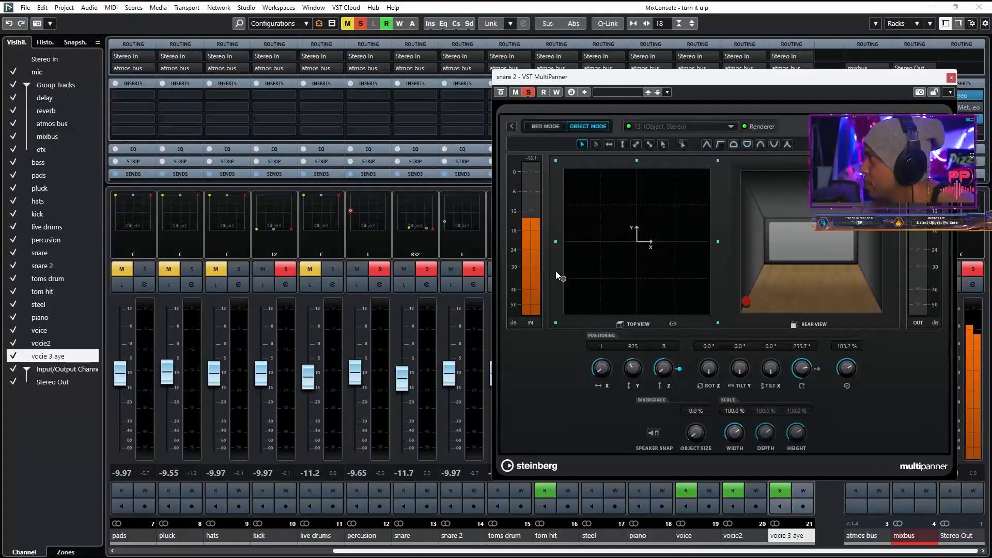
pyautogui.moveTo(563, 279); pyautogui.dragTo(577, 293)
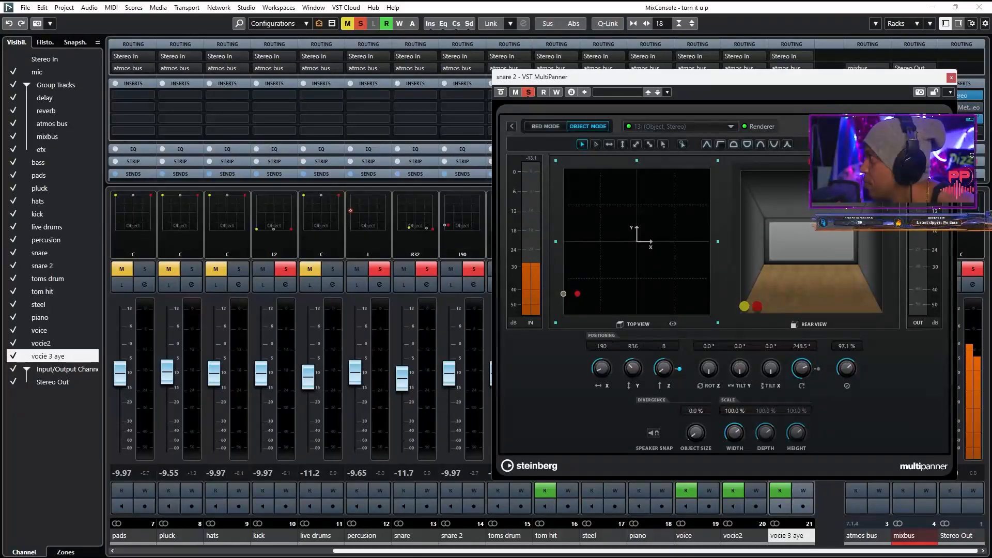
pyautogui.click(950, 77)
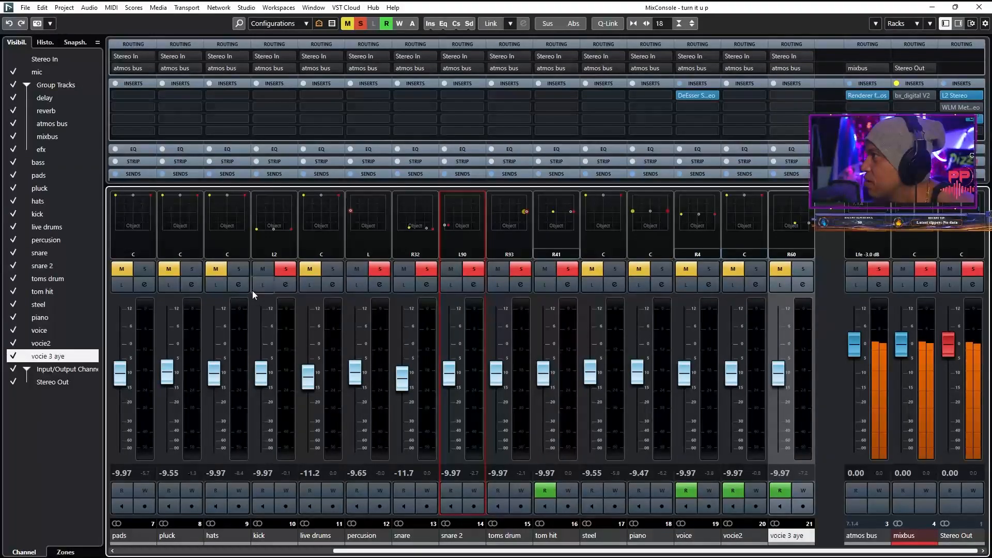
# - Solo the hats and move their object to the middle of the room at about R4, F1
pyautogui.click(239, 268)
pyautogui.click(215, 269)
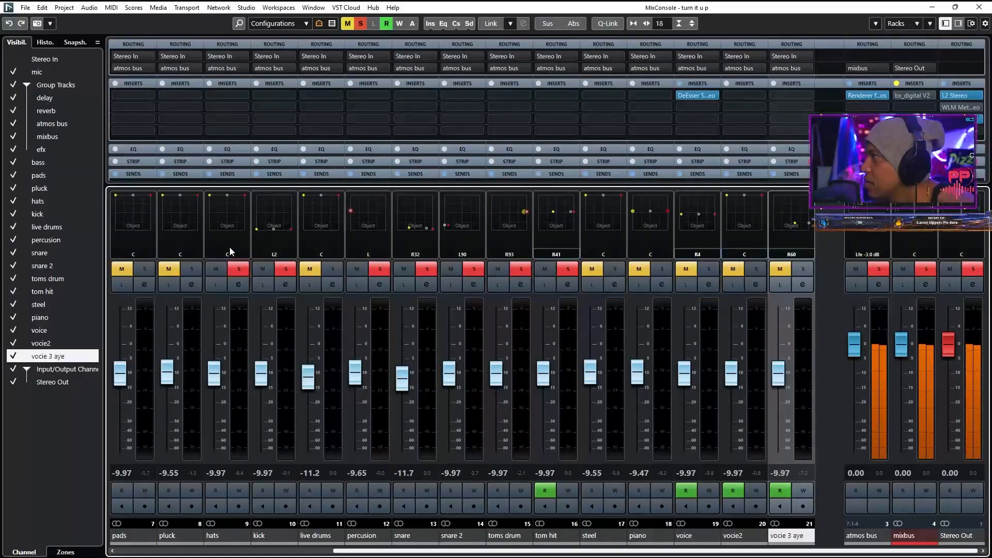
pyautogui.doubleClick(228, 224)
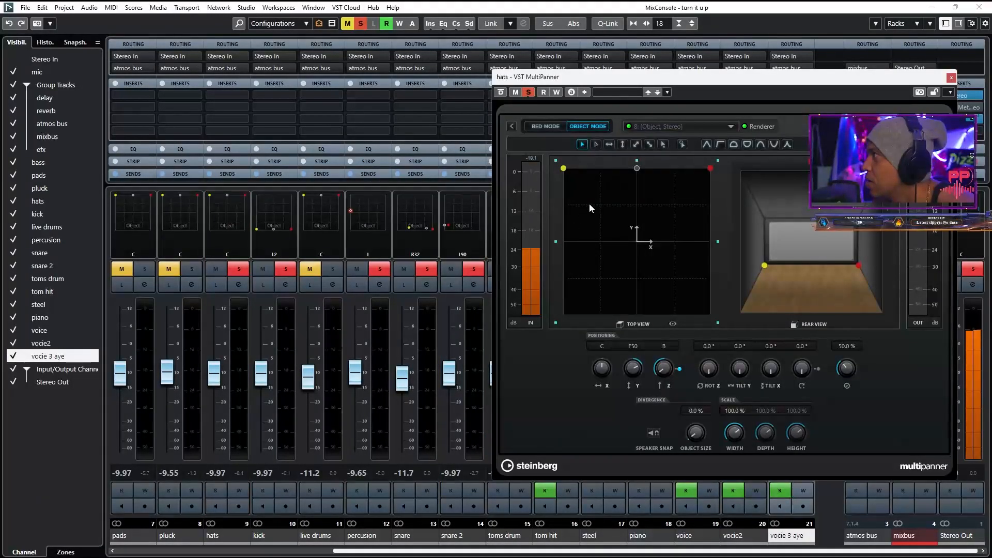
pyautogui.moveTo(637, 169); pyautogui.dragTo(644, 242)
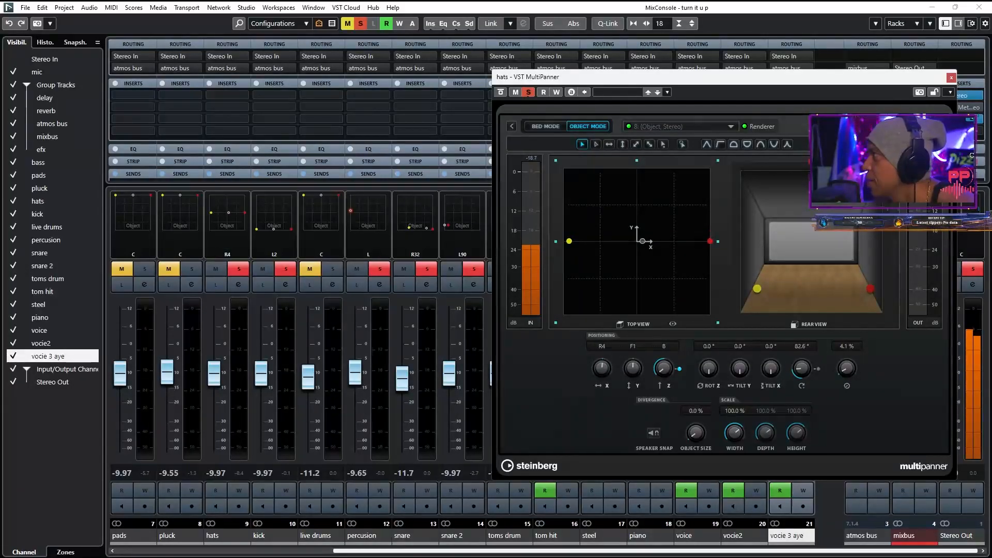
pyautogui.click(950, 78)
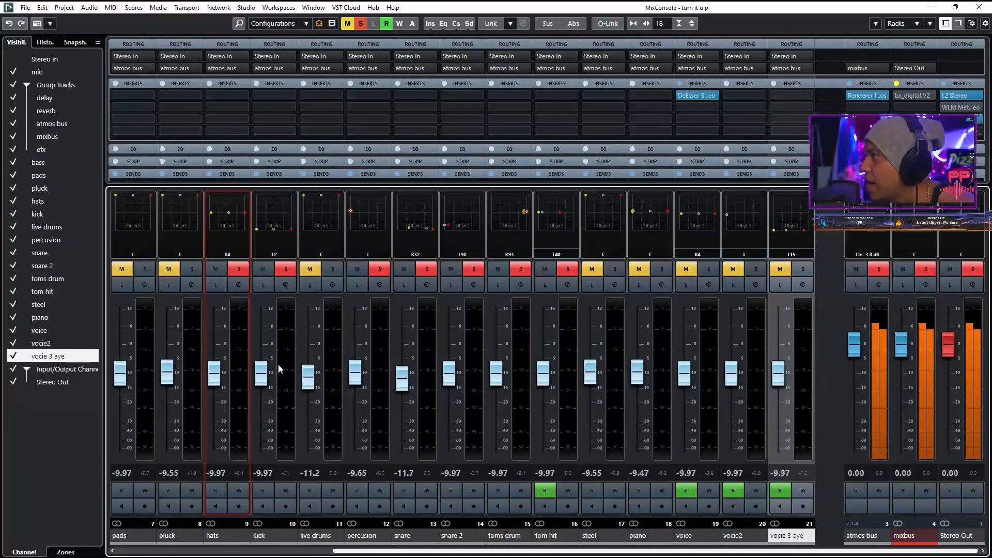
# - Solo the live drums and move their object to the left side of the room at about L69, R12
pyautogui.click(332, 269)
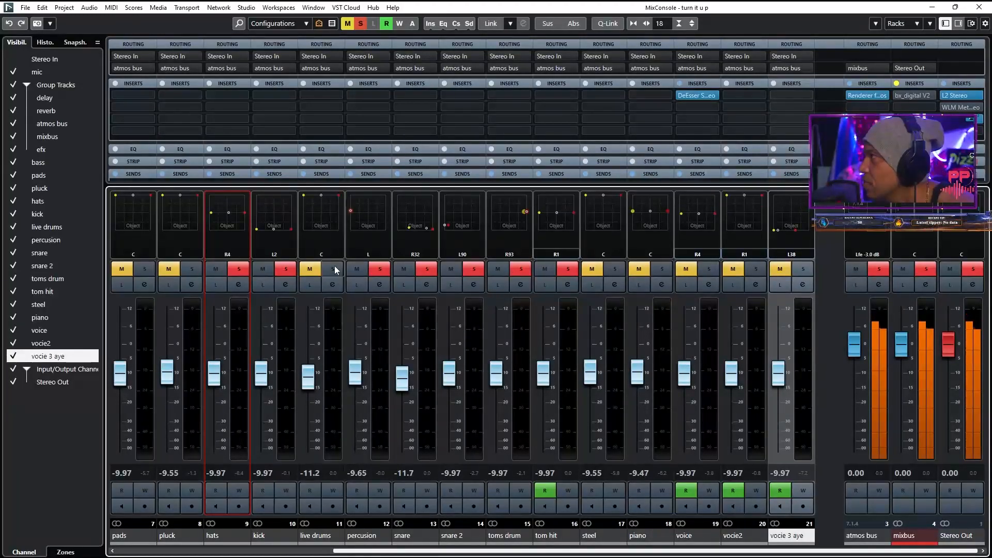
pyautogui.click(309, 269)
pyautogui.doubleClick(321, 213)
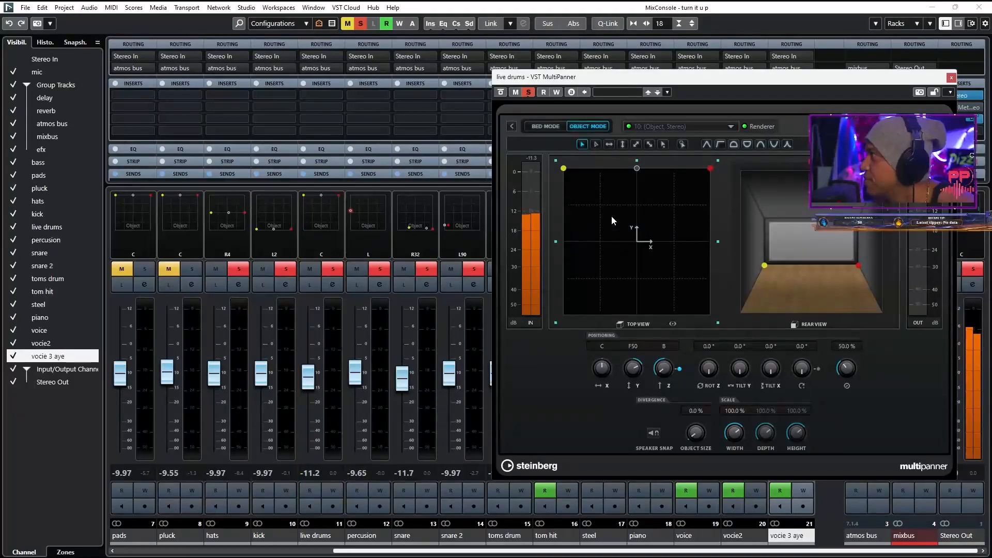
pyautogui.moveTo(633, 174); pyautogui.dragTo(566, 269)
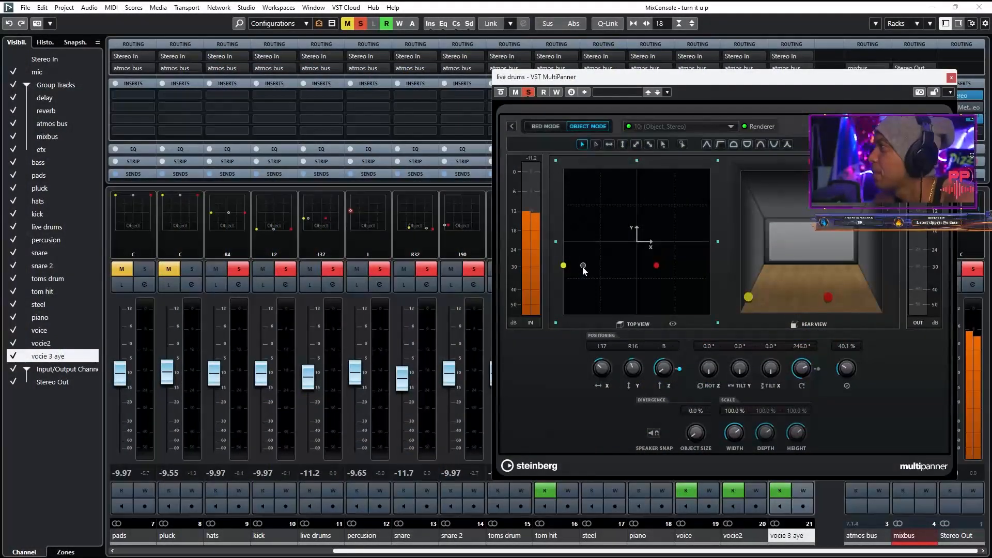
pyautogui.moveTo(583, 269); pyautogui.dragTo(535, 259)
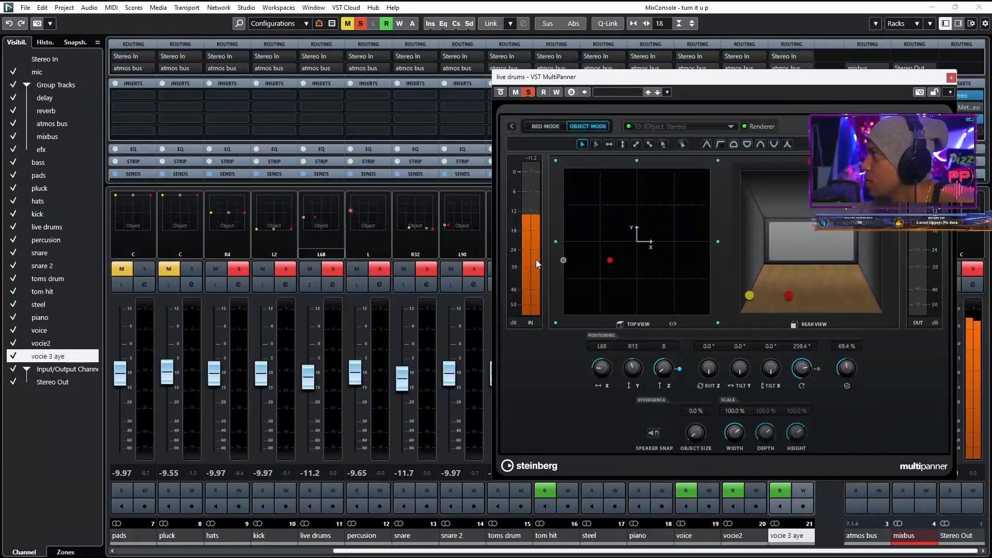
# - Return to the project window, replay from about bar 14 and enable reading and writing of automation for the live drums panner
pyautogui.click(979, 7)
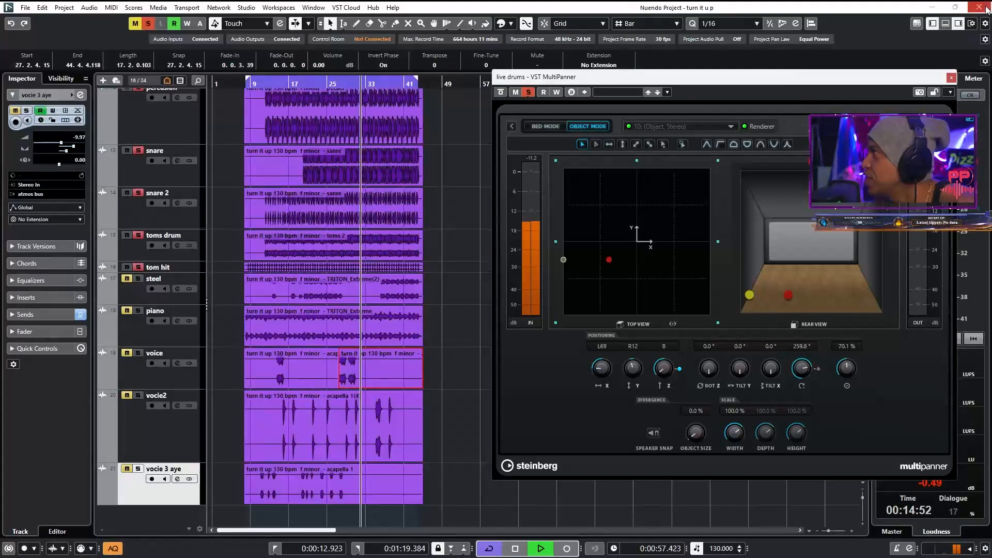
pyautogui.click(278, 83)
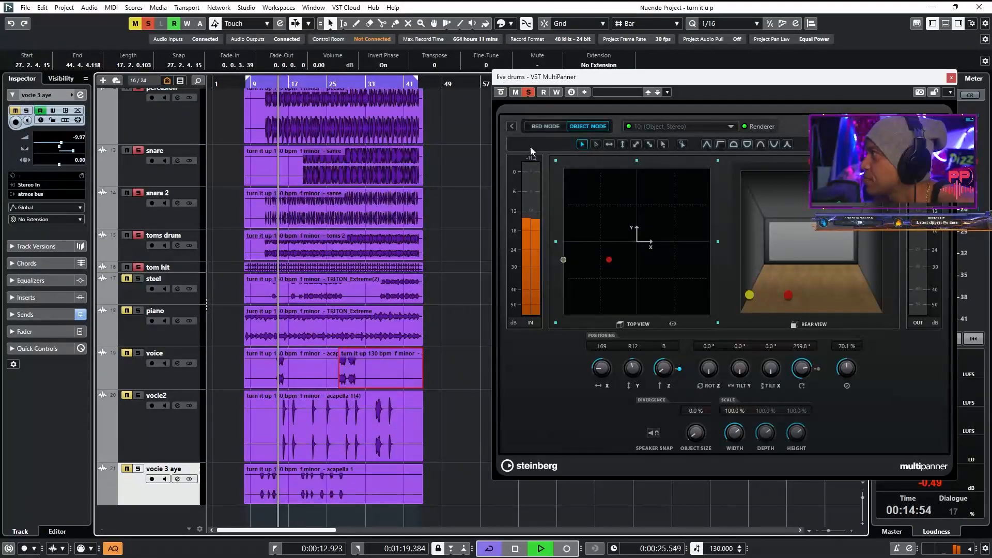
pyautogui.click(544, 92)
pyautogui.click(556, 92)
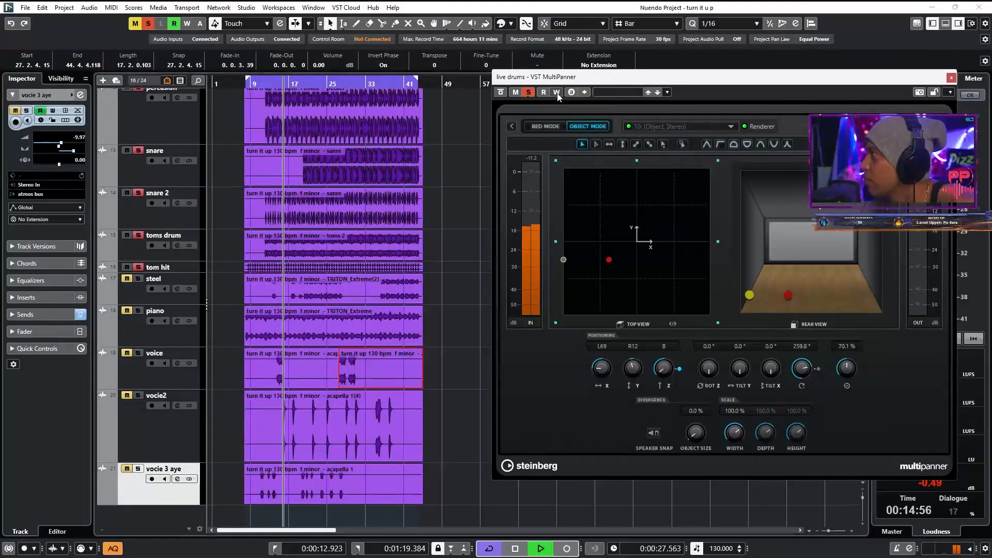
# - Write live drums pan automation during playback by moving the object around the room and changing its height
pyautogui.moveTo(608, 259); pyautogui.dragTo(702, 318)
pyautogui.moveTo(663, 367); pyautogui.dragTo(664, 364)
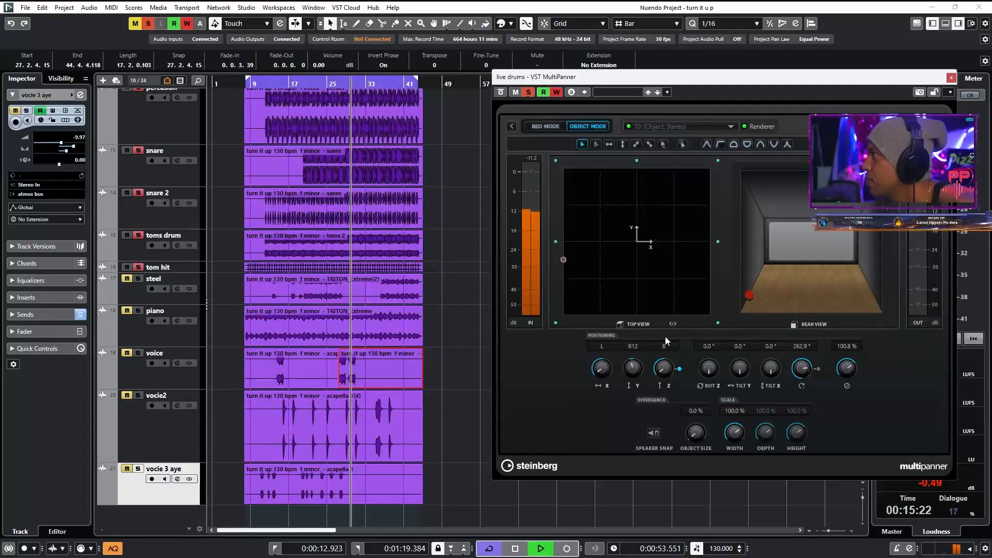
pyautogui.moveTo(563, 260); pyautogui.dragTo(708, 255)
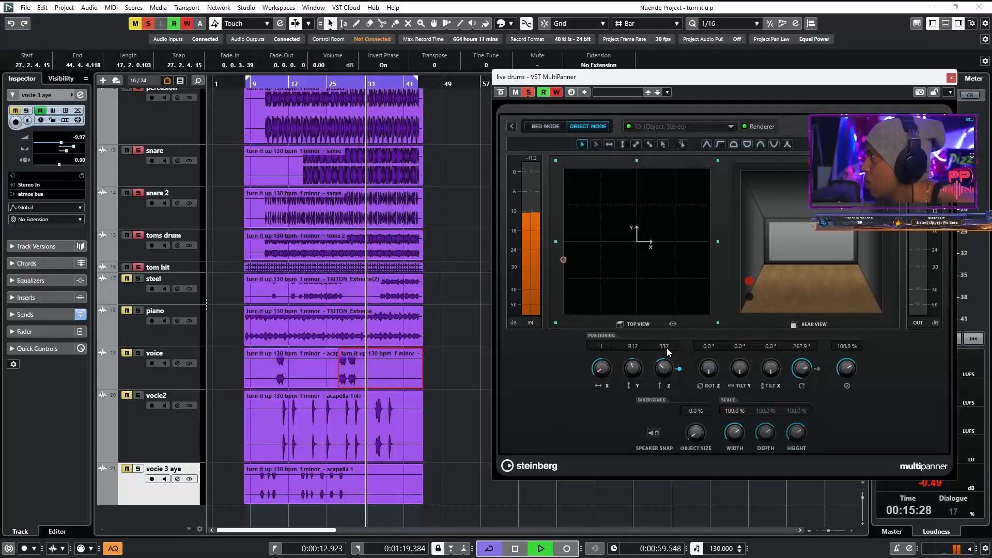
pyautogui.moveTo(563, 259); pyautogui.dragTo(700, 257)
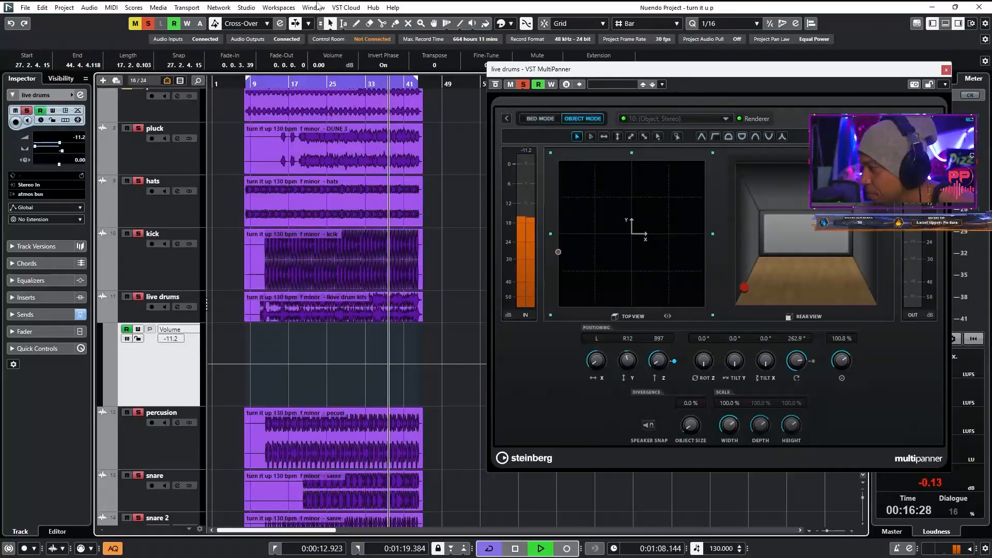
# - Reopen the MixConsole, move the pluck's object to about R14, R8 and set its width scale to 104.9%
pyautogui.click(247, 7)
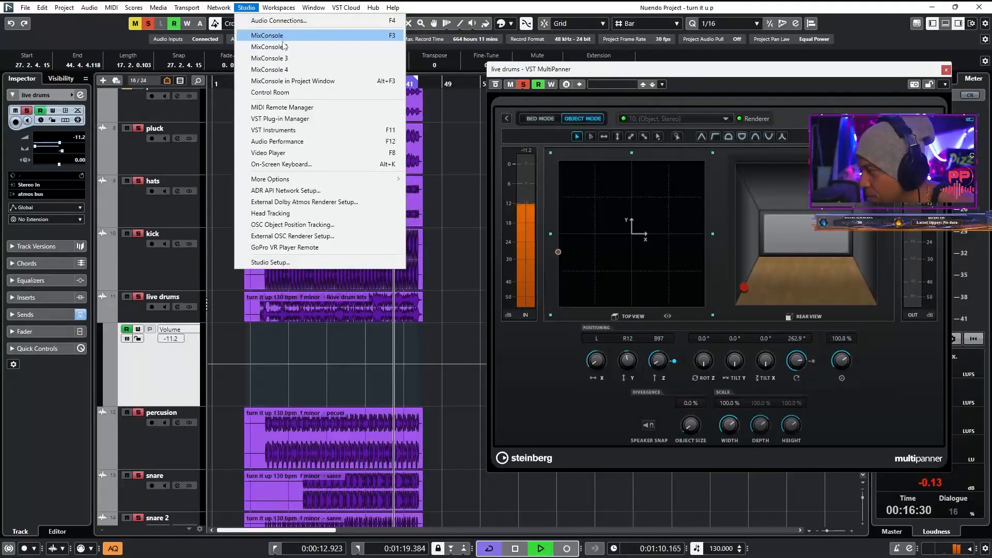
pyautogui.click(285, 35)
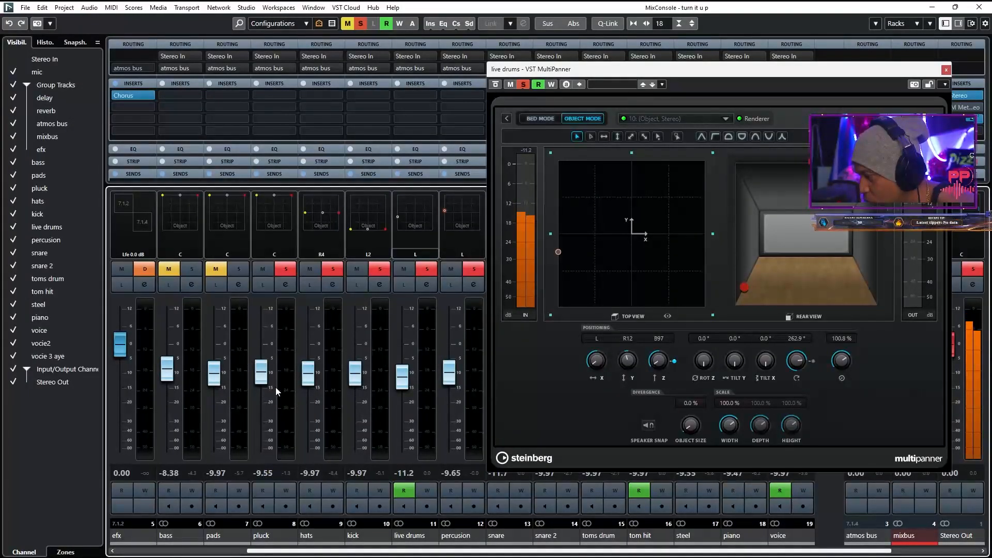
pyautogui.doubleClick(276, 220)
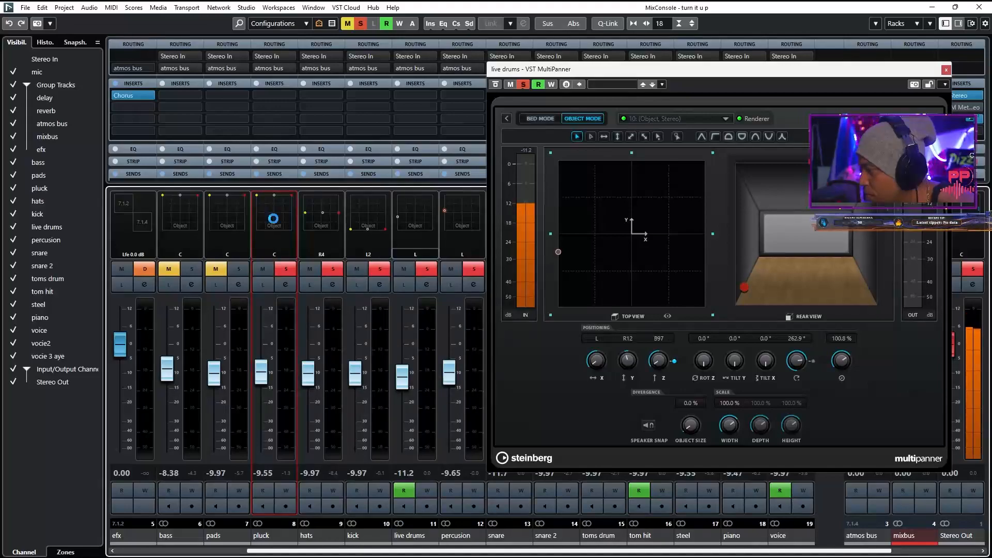
pyautogui.moveTo(636, 170); pyautogui.dragTo(656, 257)
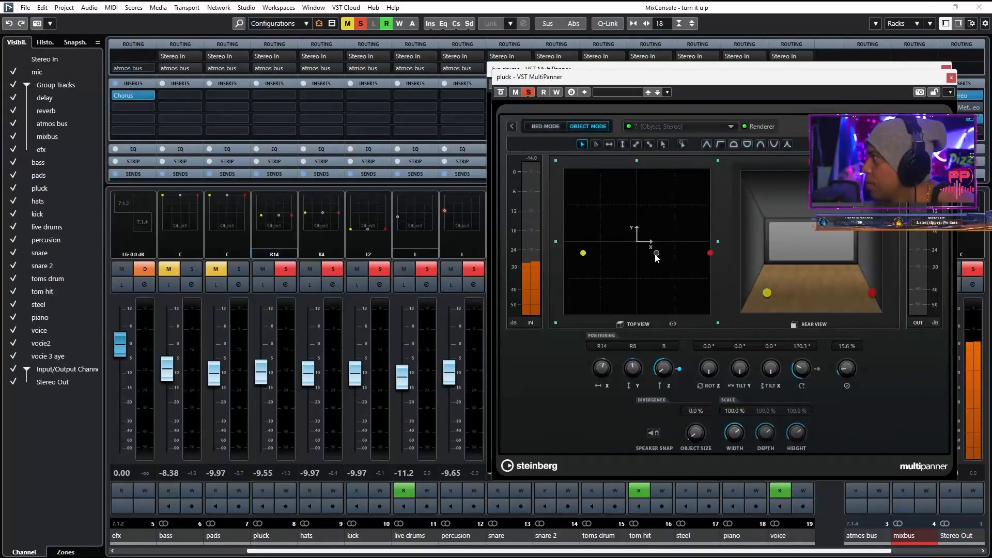
pyautogui.moveTo(733, 432); pyautogui.dragTo(732, 428)
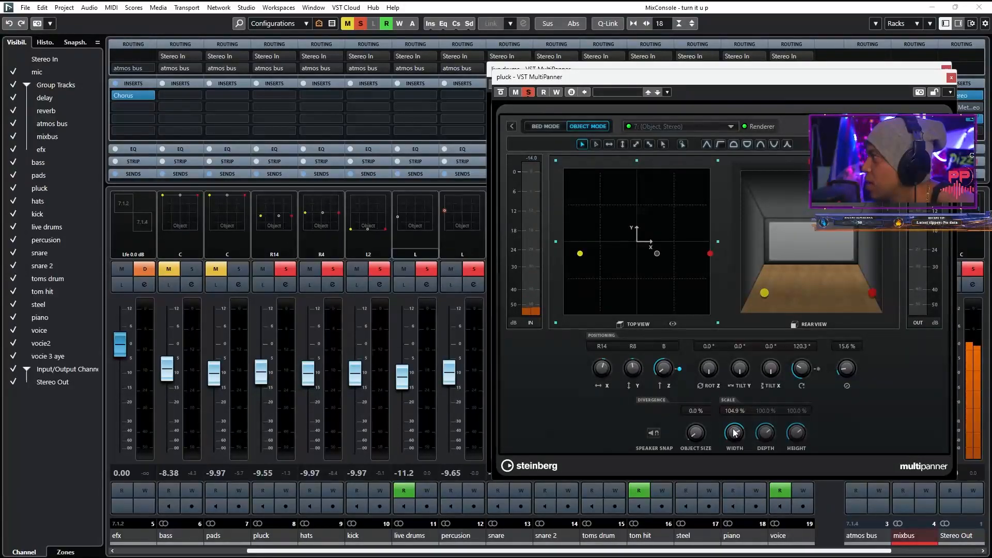
# - Solo the bass, steel, piano and voice channels, moving the pluck panner aside and closing the live drums panner
pyautogui.click(190, 270)
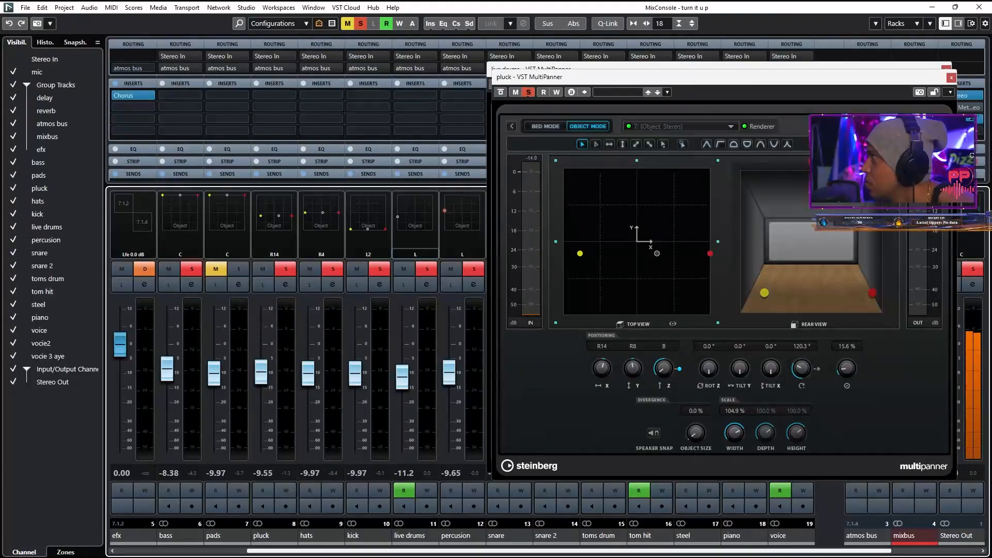
pyautogui.moveTo(879, 82); pyautogui.dragTo(587, 86)
pyautogui.click(946, 69)
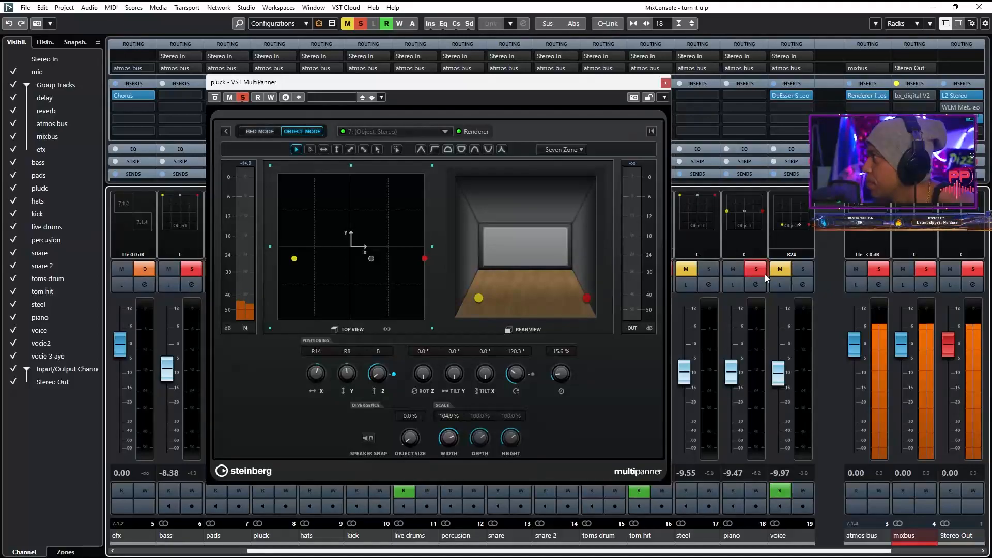
pyautogui.click(798, 270)
pyautogui.click(708, 269)
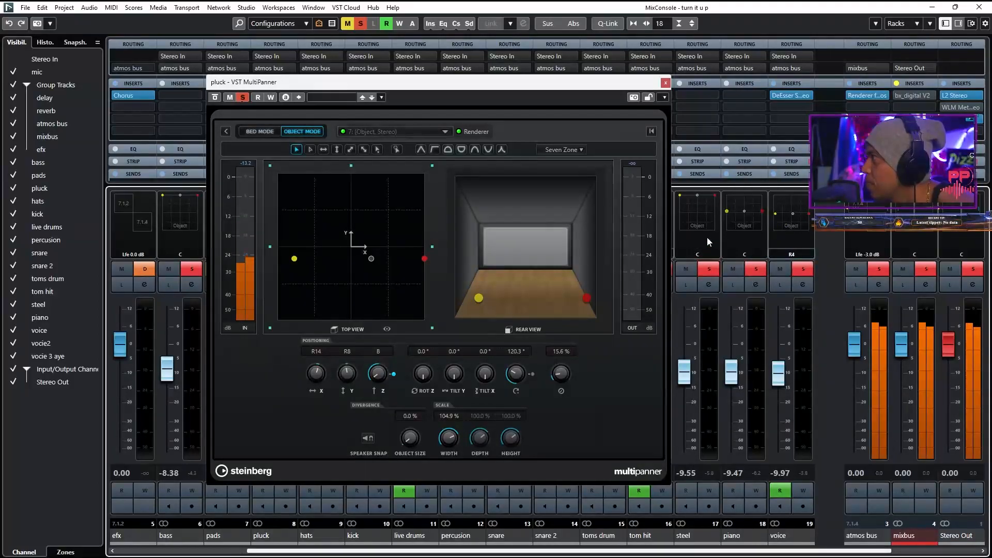
# - Shift the pluck's object slightly left of centre to about L5 and close its panner
pyautogui.moveTo(512, 88); pyautogui.dragTo(580, 81)
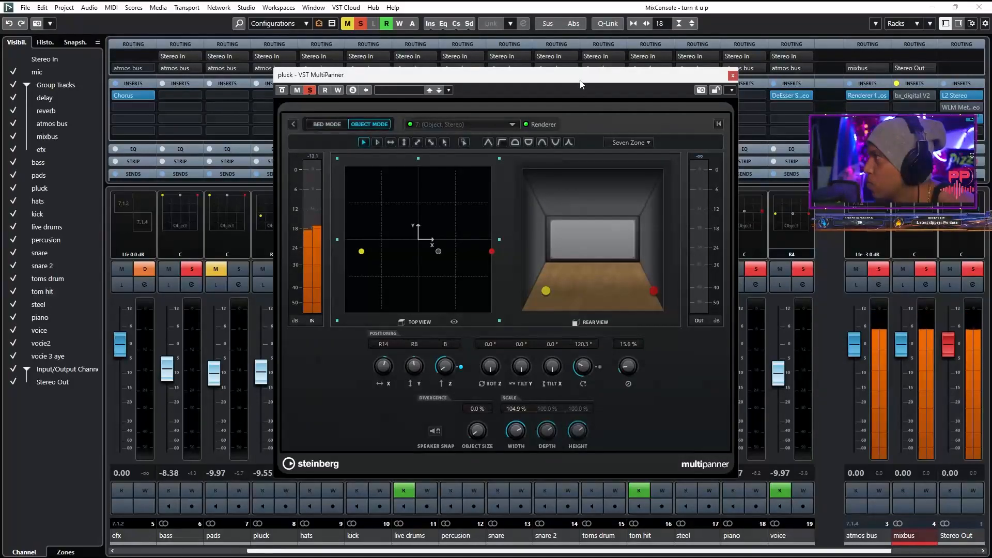
pyautogui.moveTo(439, 252); pyautogui.dragTo(413, 257)
pyautogui.click(732, 76)
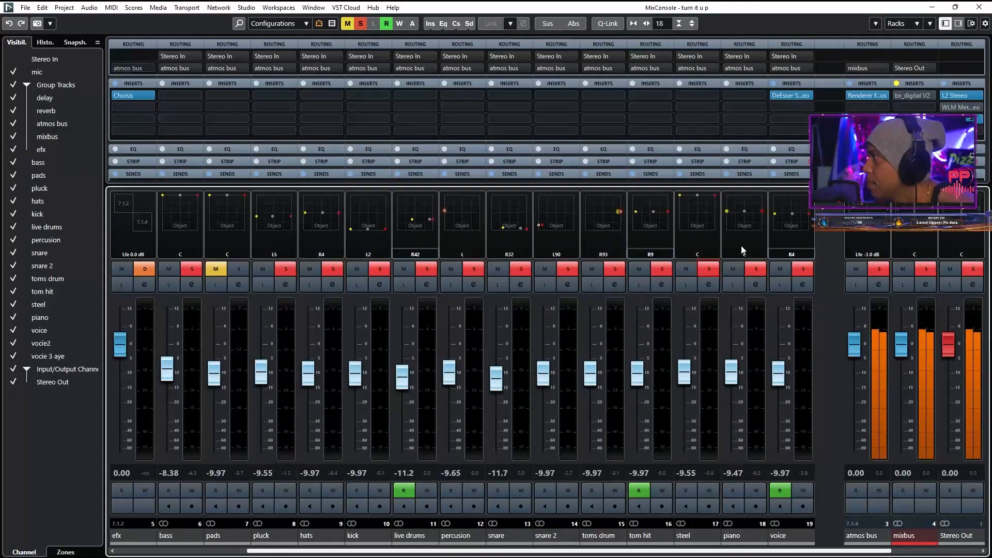
# - Move the steel's object to about R1, F2 near the room centre, and restart playback with the MixConsole closed
pyautogui.doubleClick(698, 217)
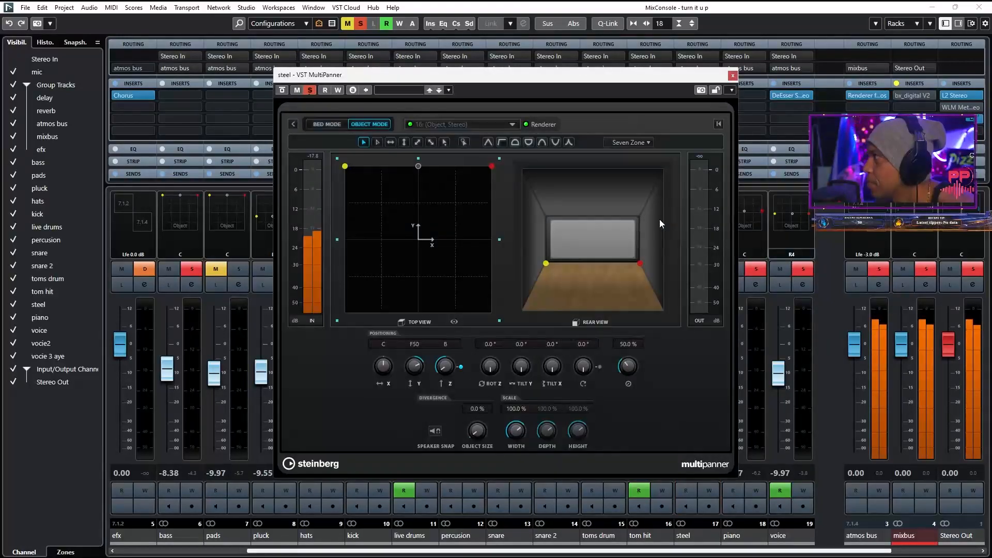
pyautogui.moveTo(418, 167); pyautogui.dragTo(430, 243)
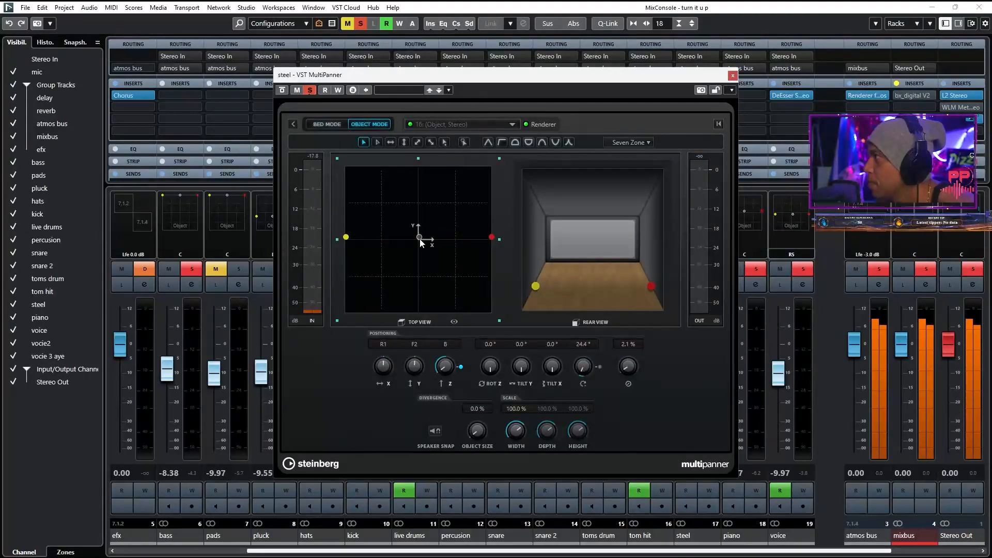
pyautogui.click(979, 7)
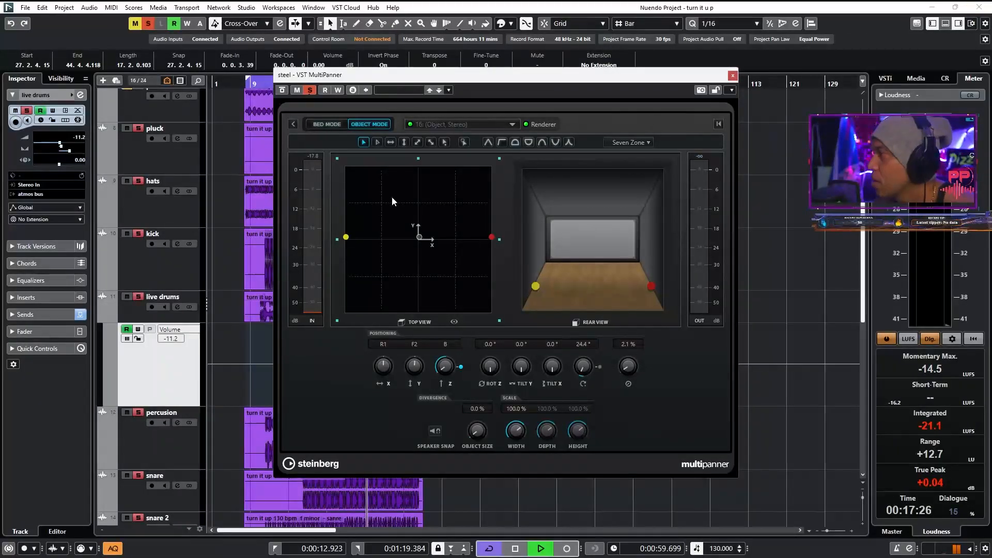
pyautogui.press('space')
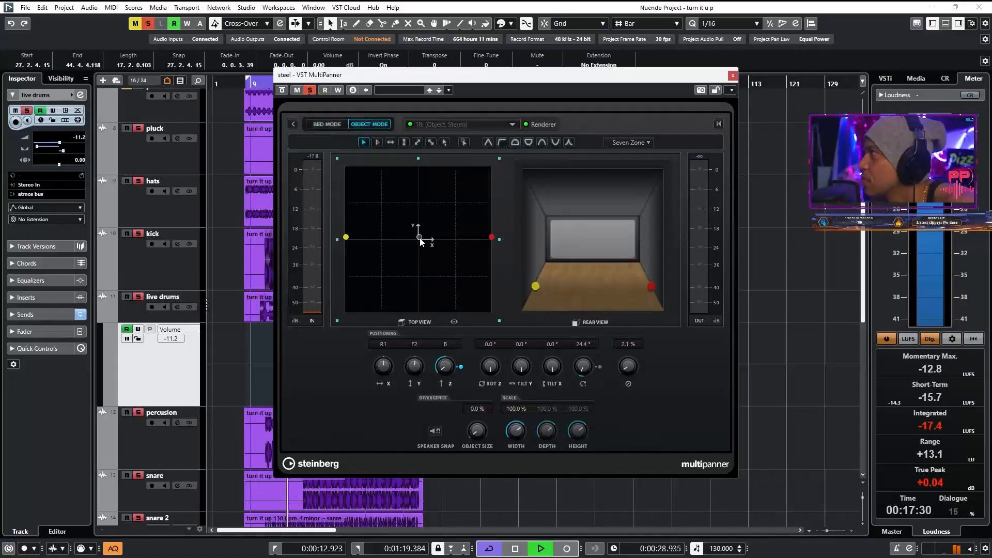
# - Write pan automation for the steel during playback by moving its object around the room, and close its panner
pyautogui.moveTo(368, 86); pyautogui.dragTo(459, 82)
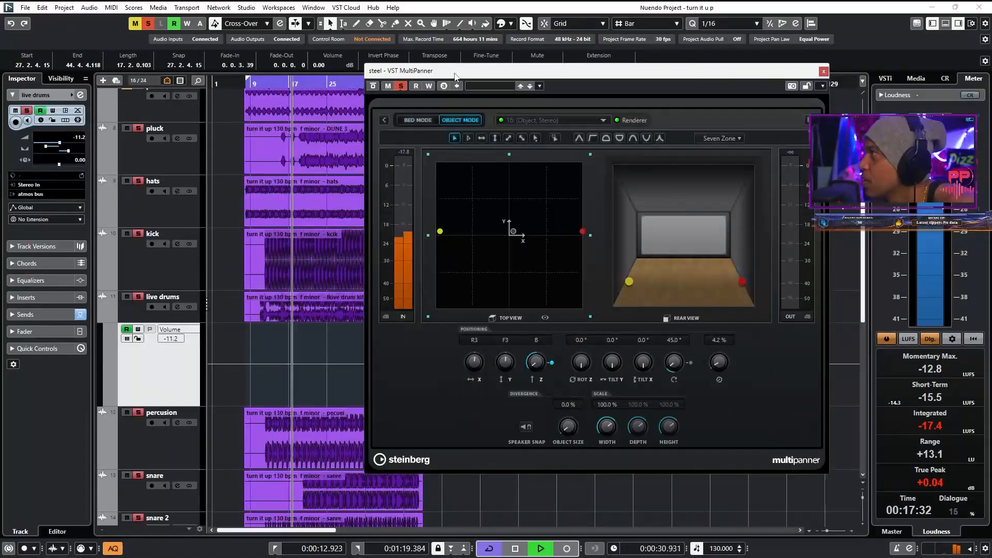
pyautogui.click(428, 87)
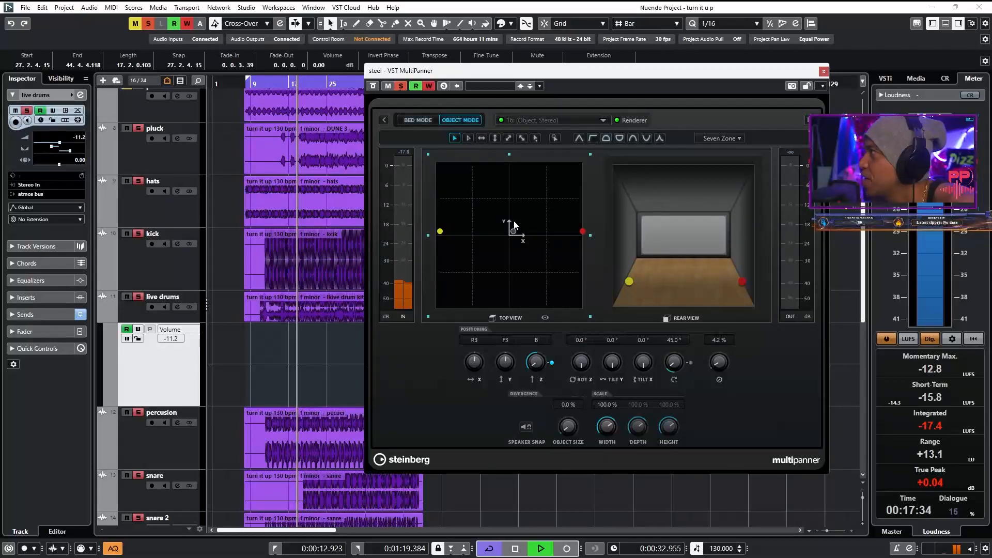
pyautogui.moveTo(515, 235); pyautogui.dragTo(401, 208)
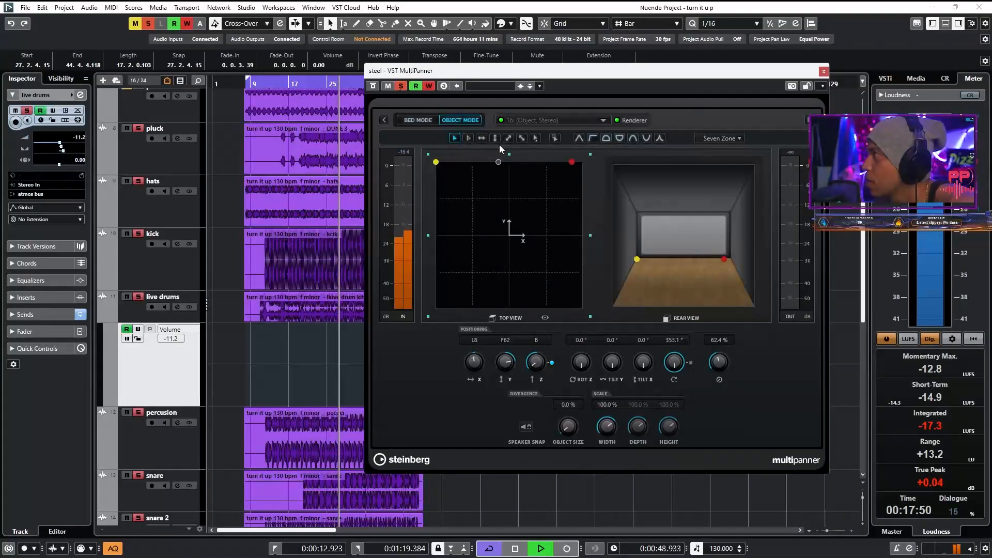
pyautogui.moveTo(546, 178); pyautogui.dragTo(509, 233)
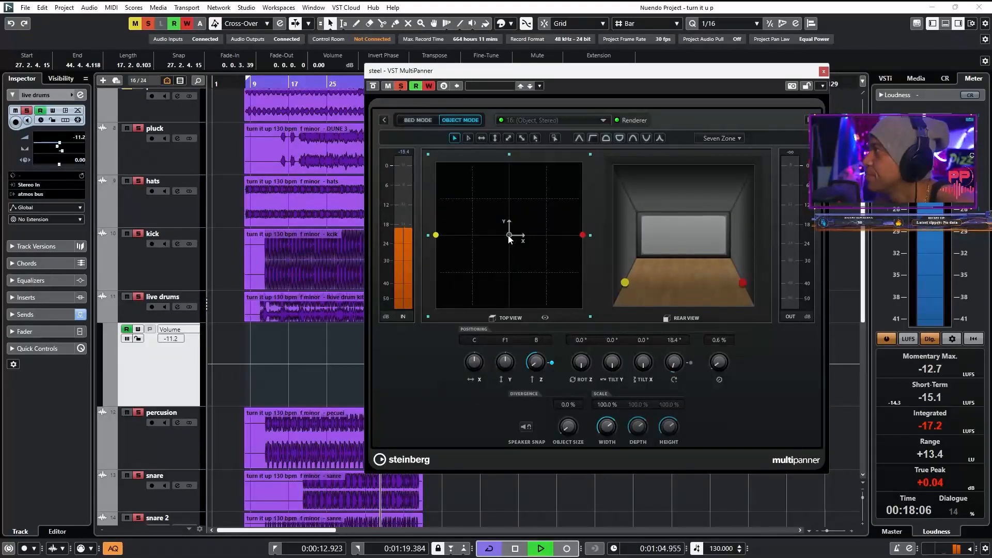
pyautogui.moveTo(510, 238)
pyautogui.mouseDown()
pyautogui.moveTo(571, 237)
pyautogui.moveTo(599, 266)
pyautogui.moveTo(599, 284)
pyautogui.moveTo(568, 316)
pyautogui.moveTo(457, 349)
pyautogui.moveTo(395, 348)
pyautogui.moveTo(373, 244)
pyautogui.moveTo(486, 177)
pyautogui.moveTo(580, 177)
pyautogui.moveTo(512, 231)
pyautogui.mouseUp()
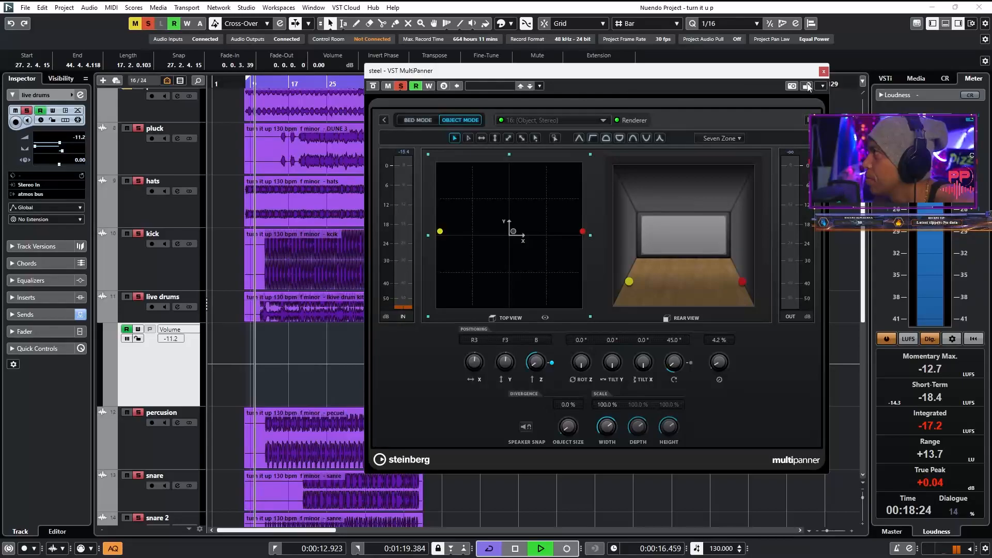
pyautogui.click(824, 71)
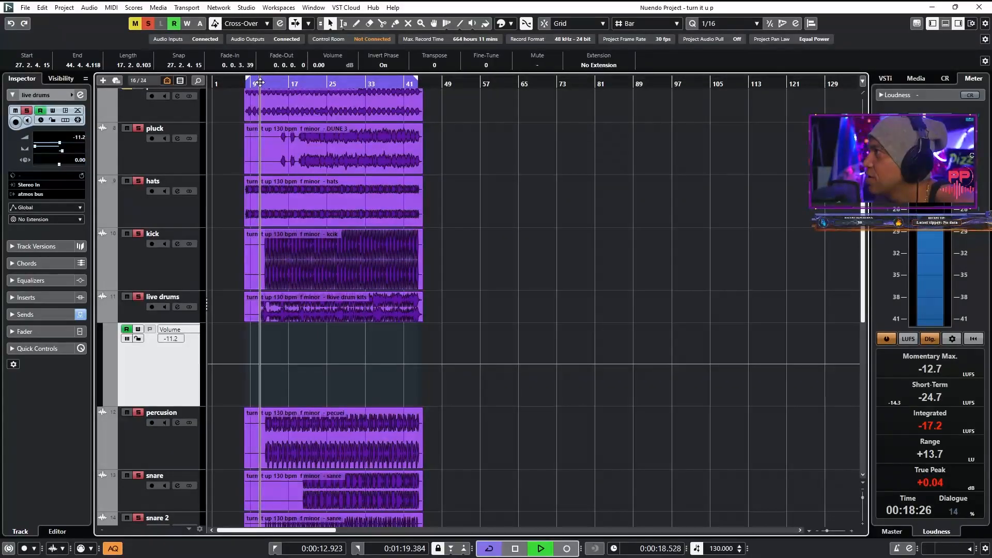
# - Reopen the MixConsole and clear the solo state on all channels
pyautogui.click(246, 8)
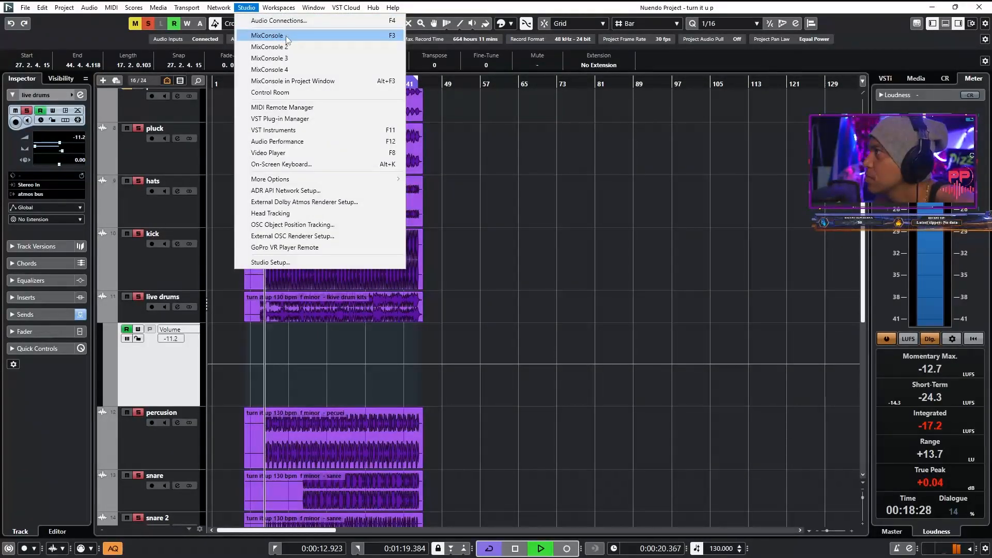
pyautogui.click(268, 35)
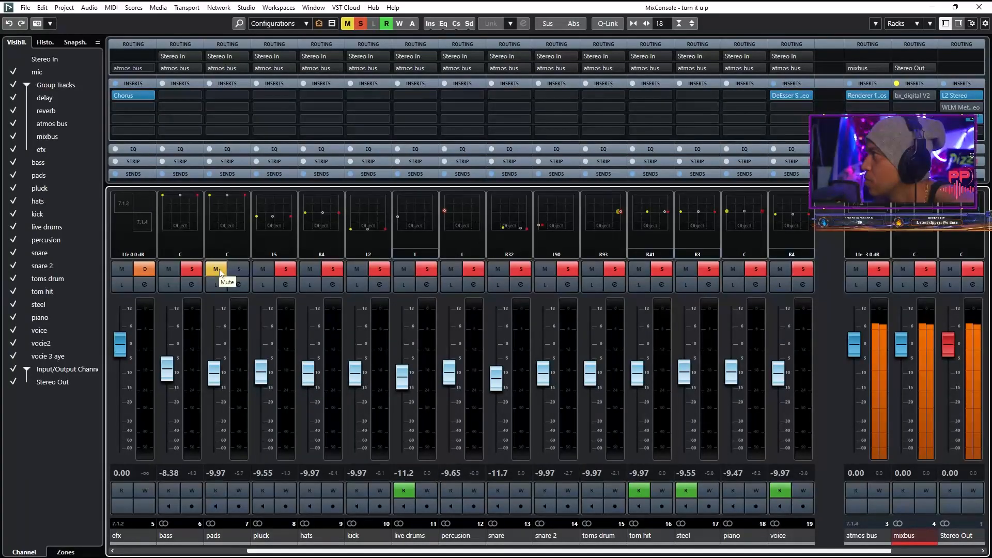
pyautogui.click(361, 23)
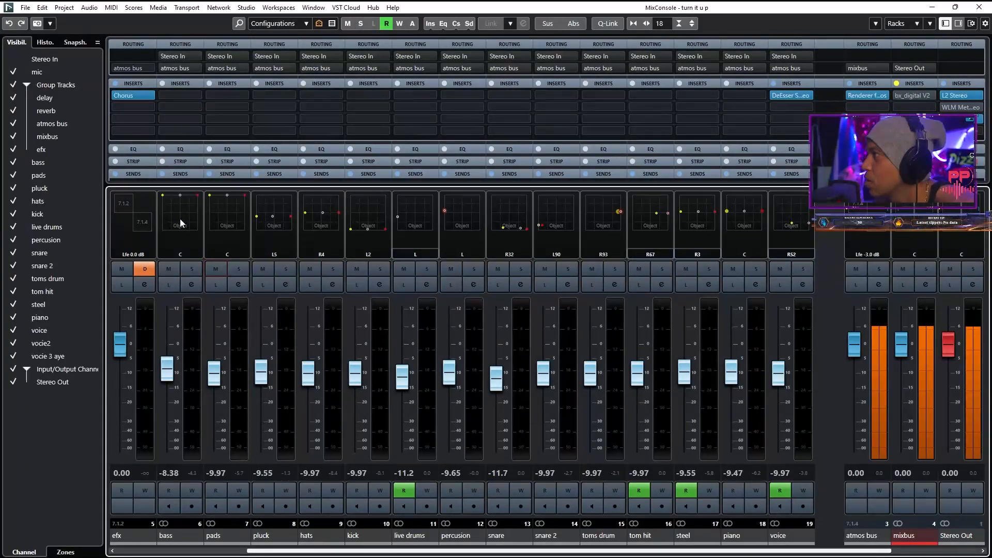
# - Move the pads' object to the rear centre at about R38, set its width scale to 117.7% and close the panner
pyautogui.doubleClick(237, 213)
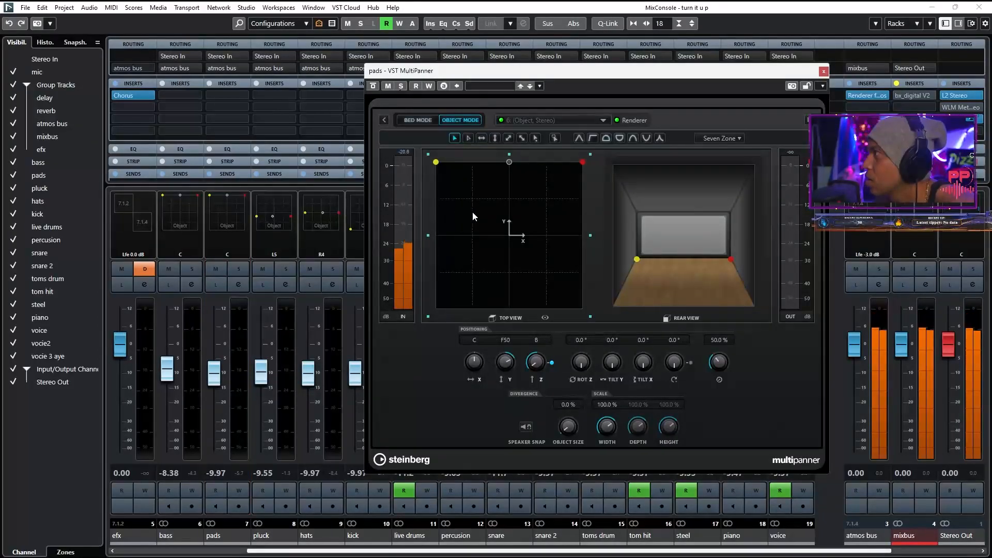
pyautogui.moveTo(512, 167); pyautogui.dragTo(511, 290)
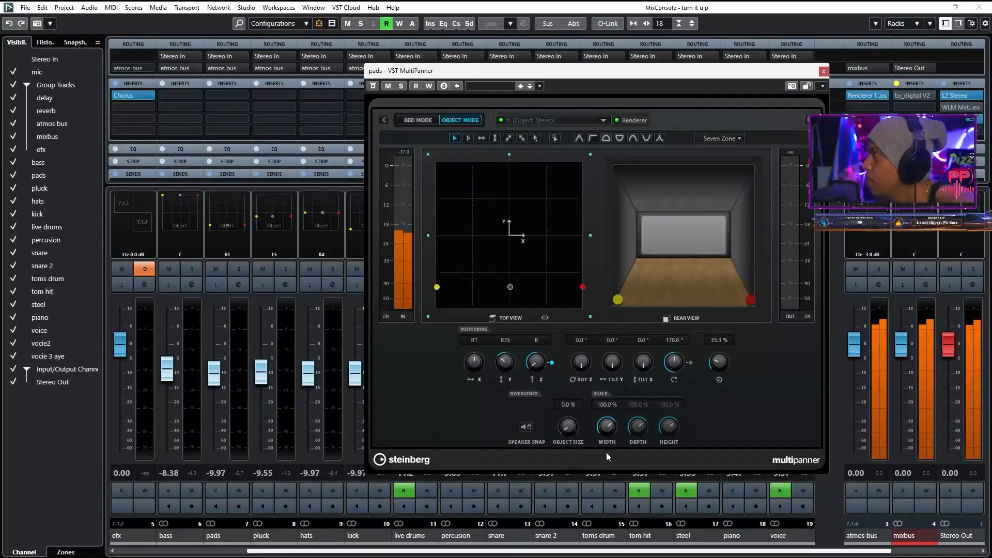
pyautogui.moveTo(606, 430); pyautogui.dragTo(603, 411)
pyautogui.moveTo(510, 291); pyautogui.dragTo(509, 299)
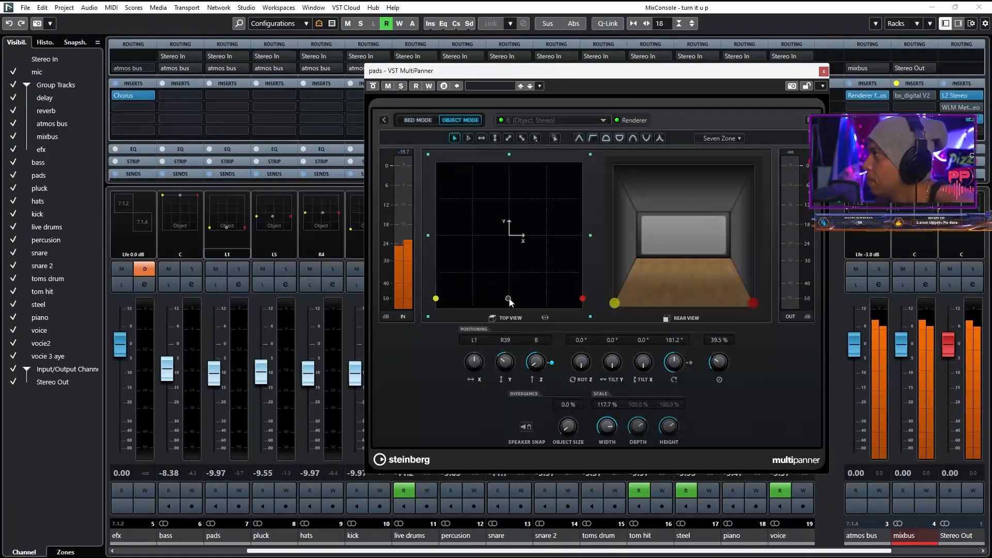
pyautogui.moveTo(509, 299); pyautogui.dragTo(510, 295)
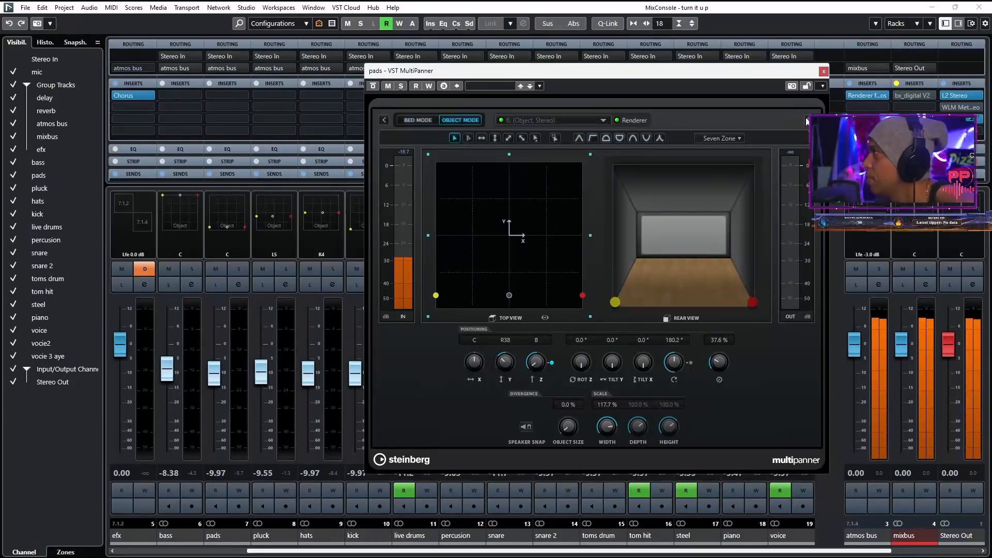
pyautogui.click(823, 71)
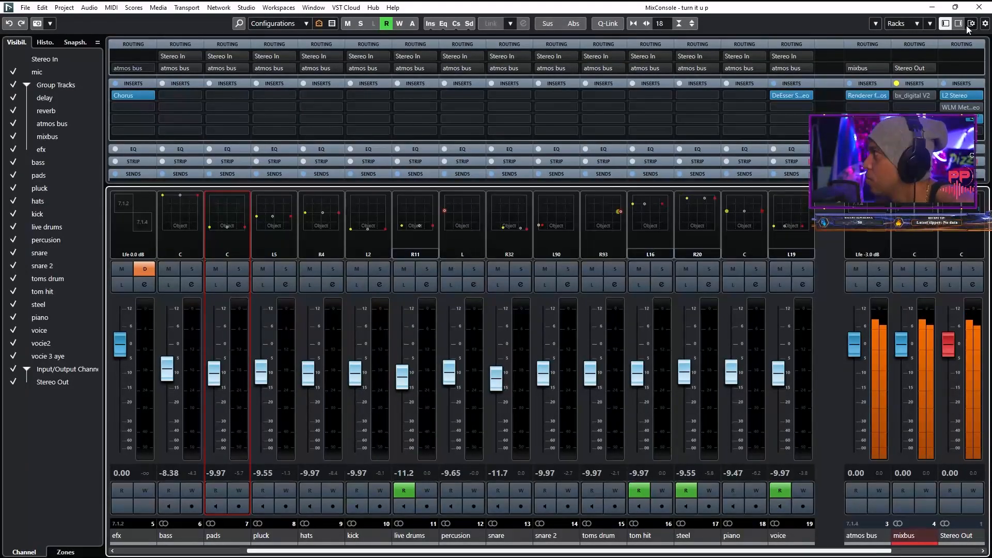
# - Close and reopen the MixConsole, and solo the live drums channel
pyautogui.click(979, 7)
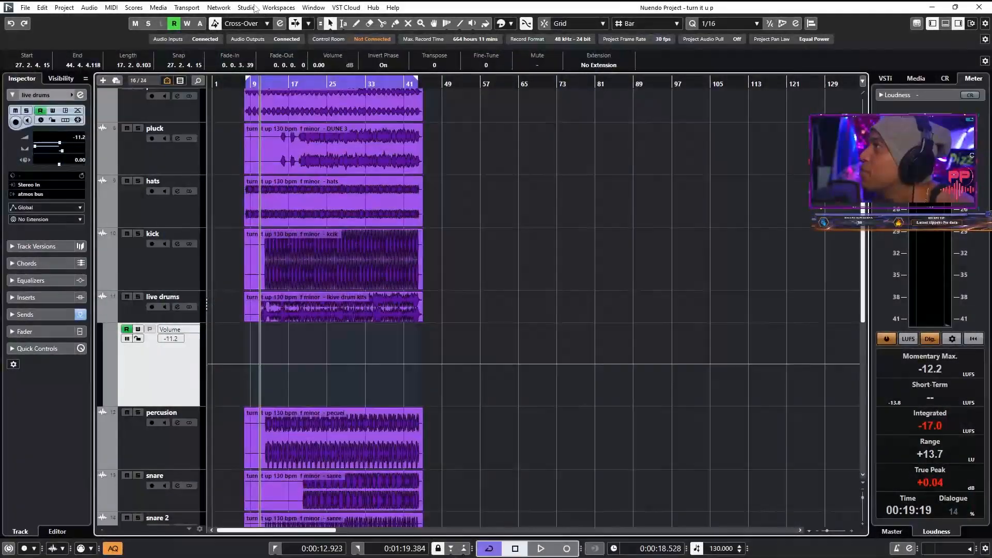
pyautogui.click(247, 7)
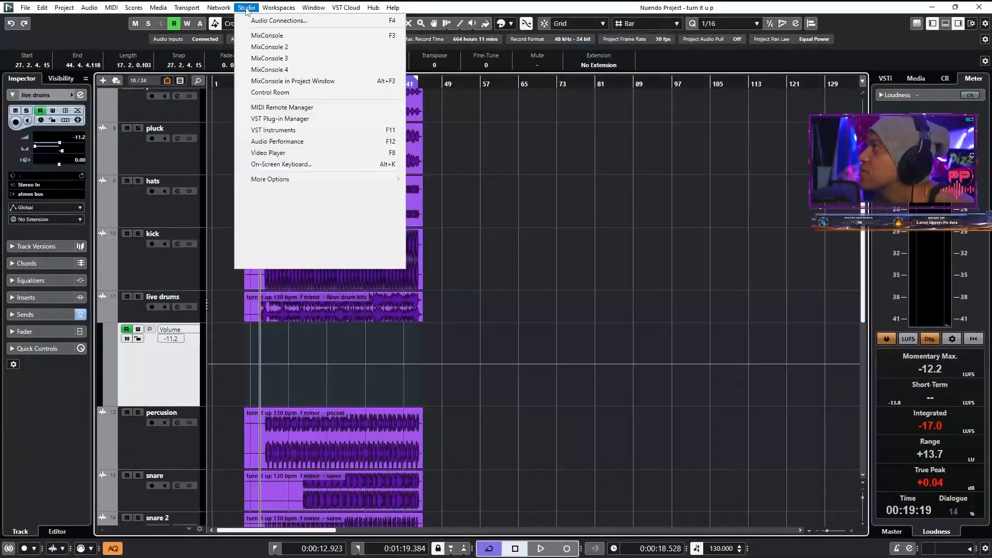
pyautogui.click(265, 36)
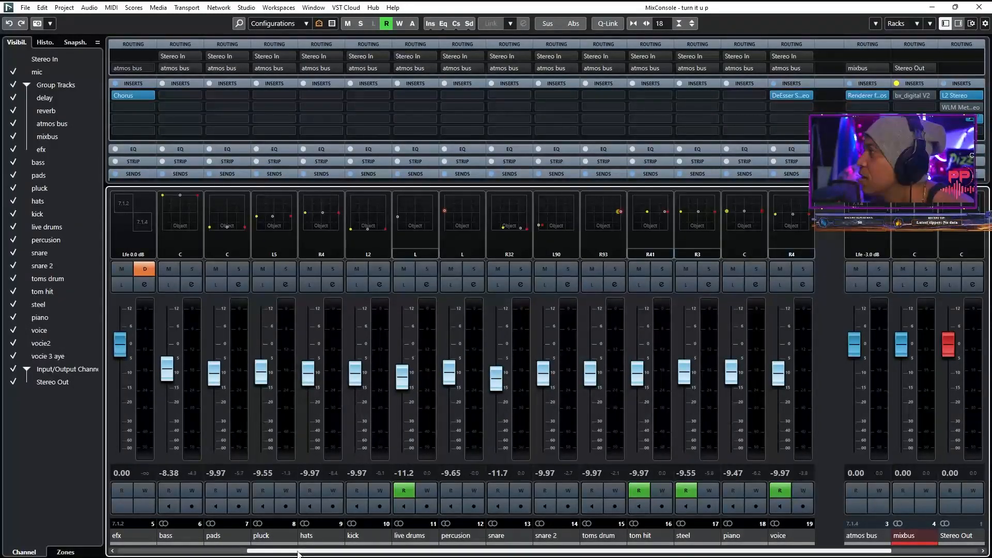
pyautogui.moveTo(330, 551); pyautogui.dragTo(296, 556)
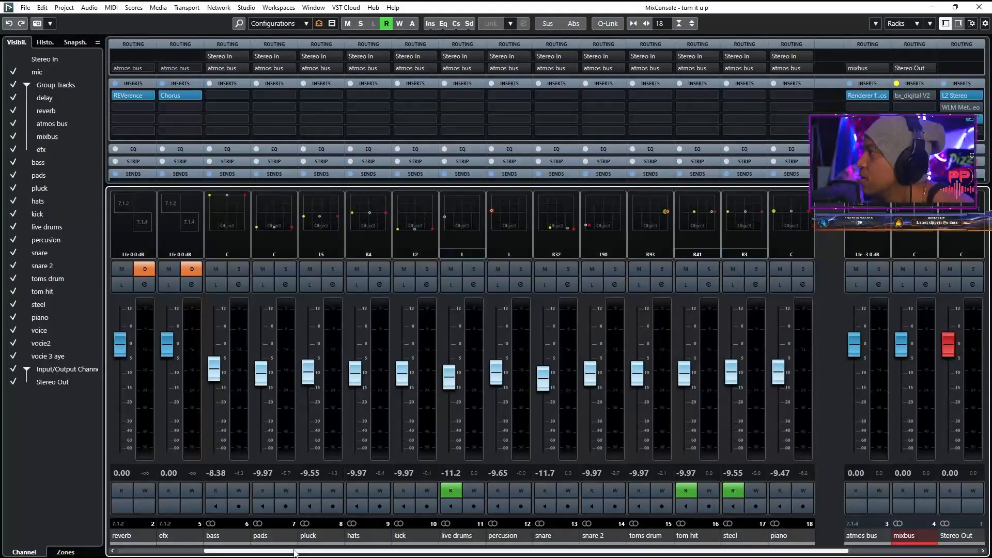
pyautogui.click(471, 275)
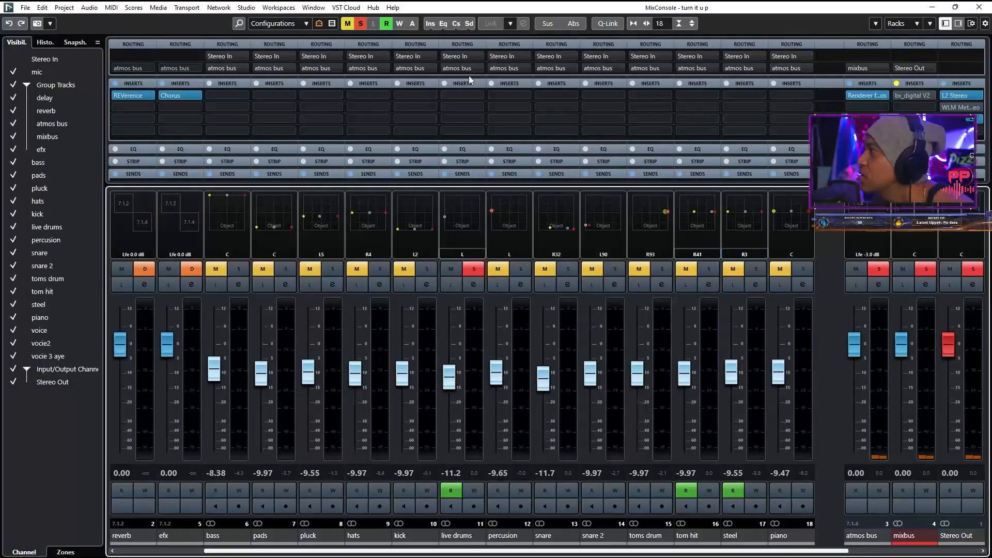
# - Assign the live drums channel's first send slot to the reverb group
pyautogui.click(465, 171)
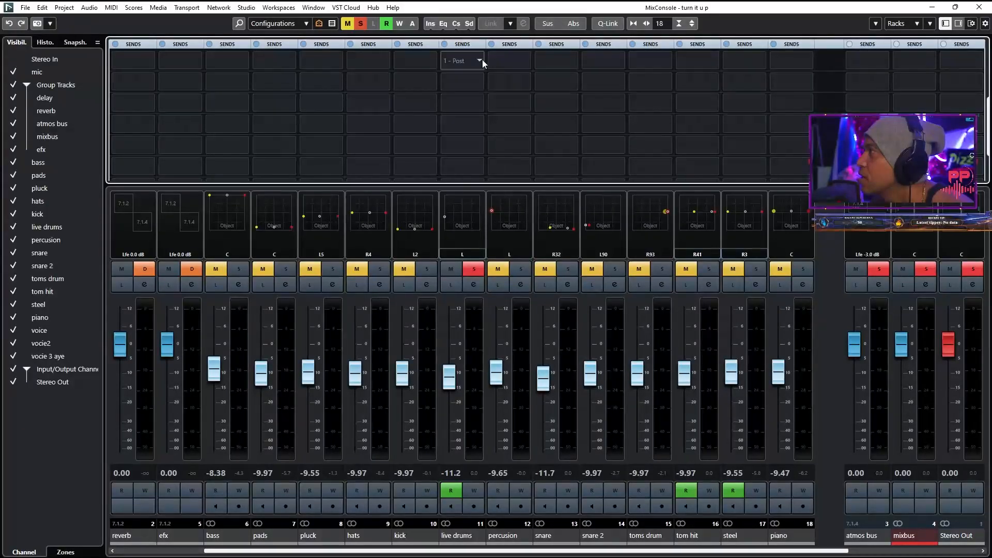
pyautogui.click(480, 60)
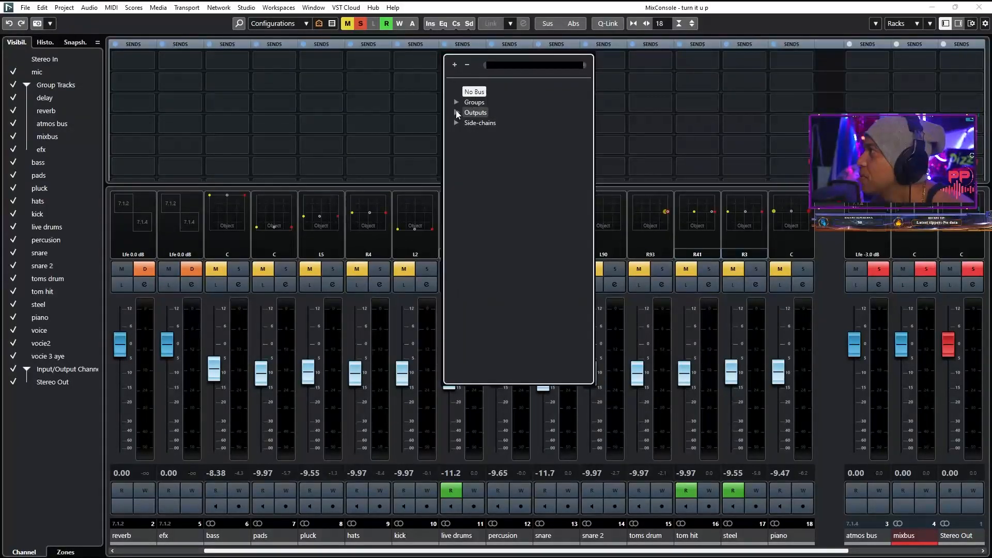
pyautogui.click(454, 102)
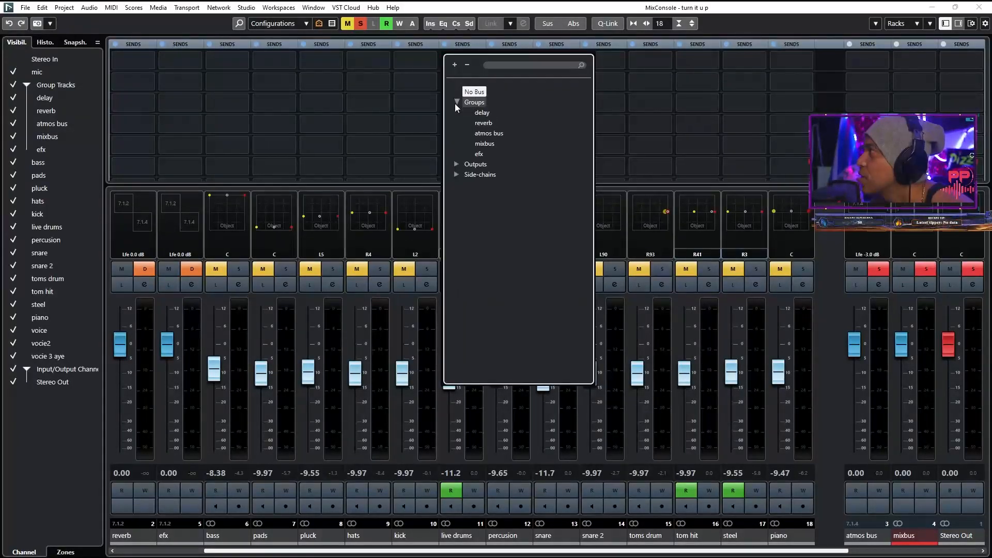
pyautogui.click(488, 129)
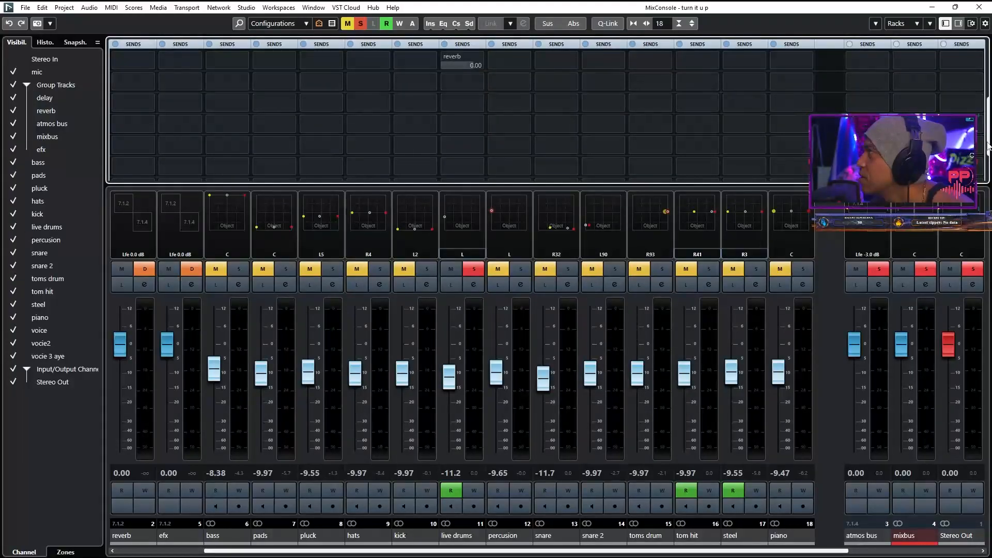
# - Open the live drums channel settings and activate the reverb send
pyautogui.moveTo(987, 142); pyautogui.dragTo(987, 102)
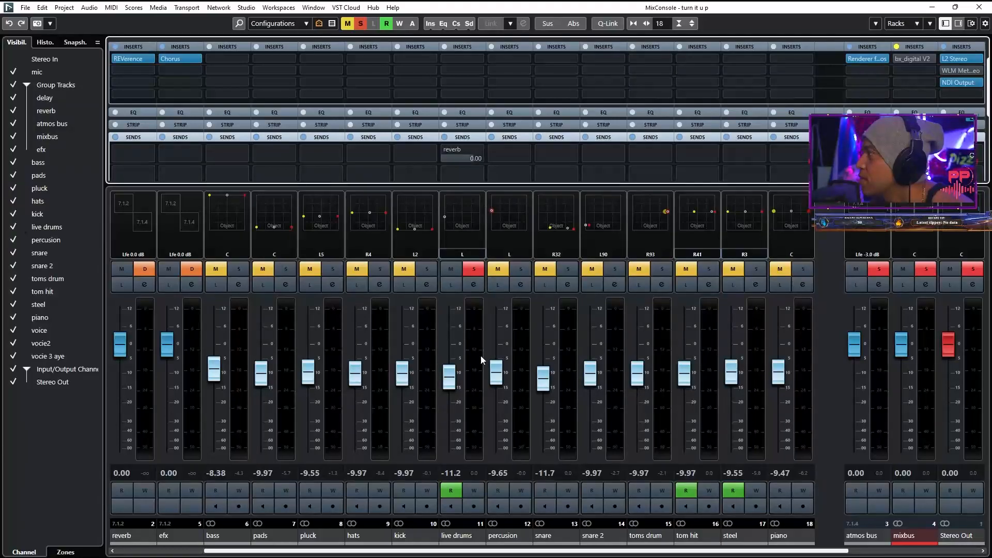
pyautogui.click(477, 286)
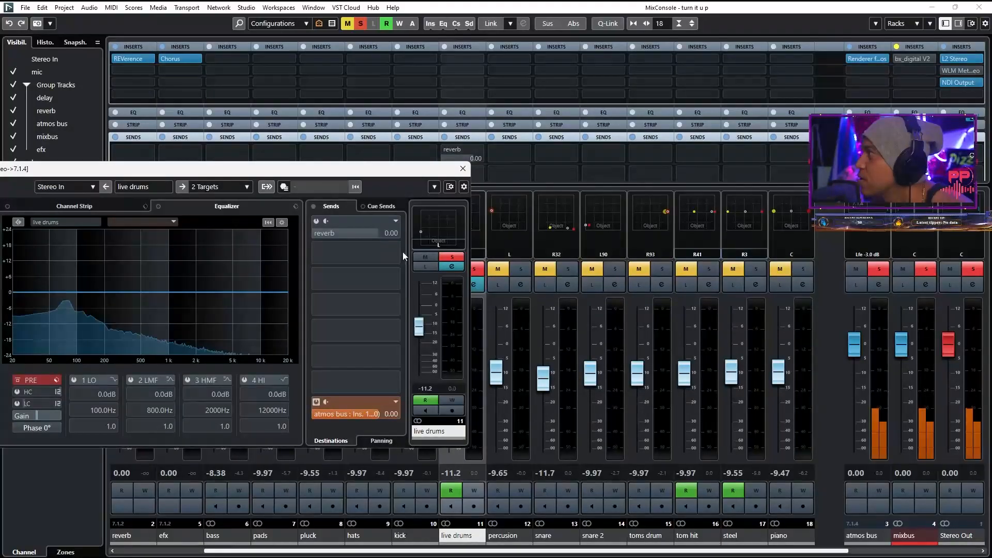
pyautogui.moveTo(275, 173); pyautogui.dragTo(711, 141)
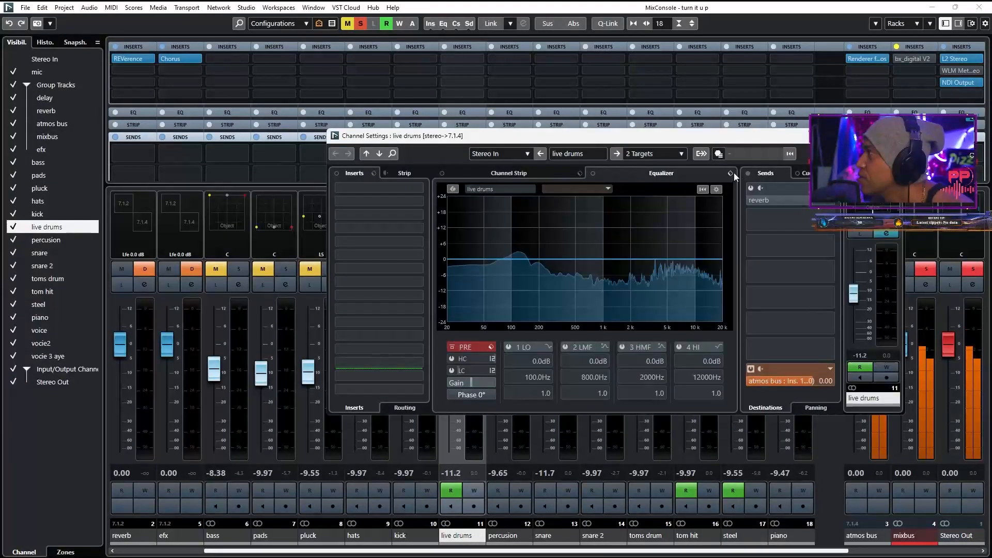
pyautogui.click(750, 188)
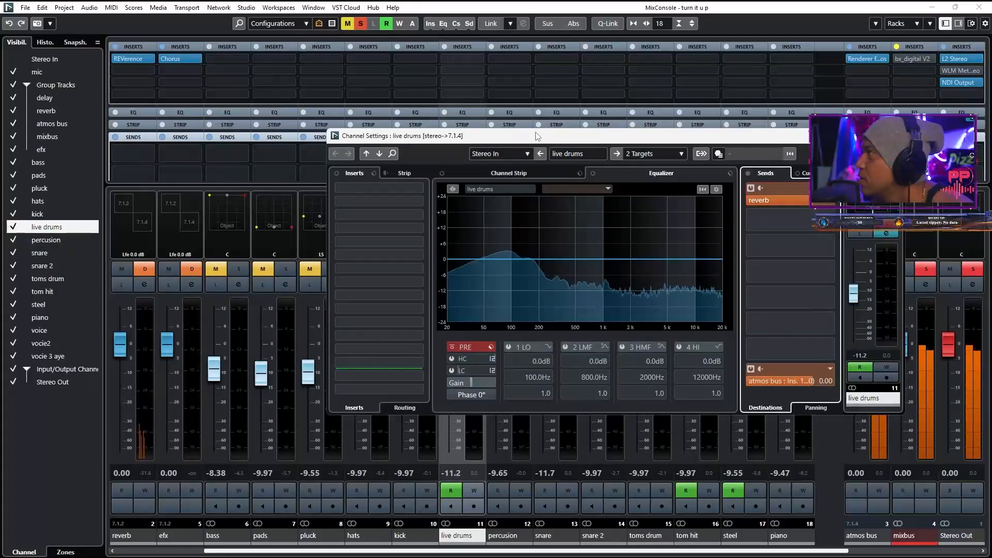
# - Inspect the reverb group's REVerence settings and its MixConvert V6 routing from 7.1.2 to 7.1.4, closing each window
pyautogui.click(128, 57)
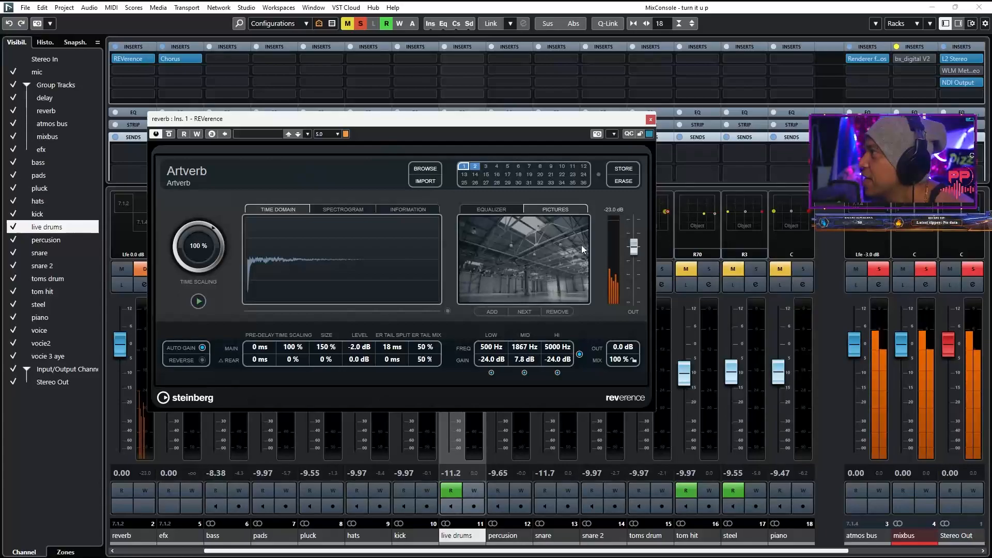
pyautogui.click(649, 120)
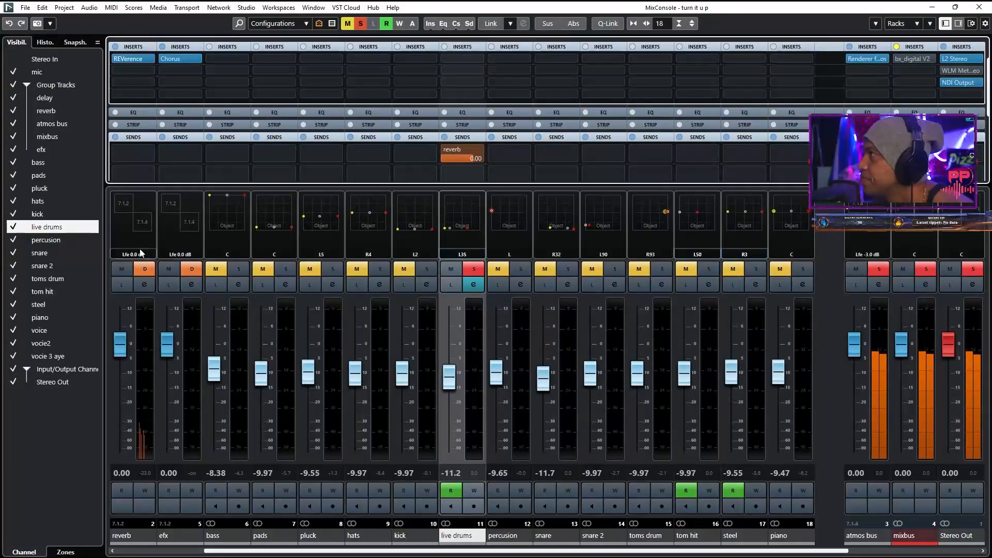
pyautogui.doubleClick(125, 222)
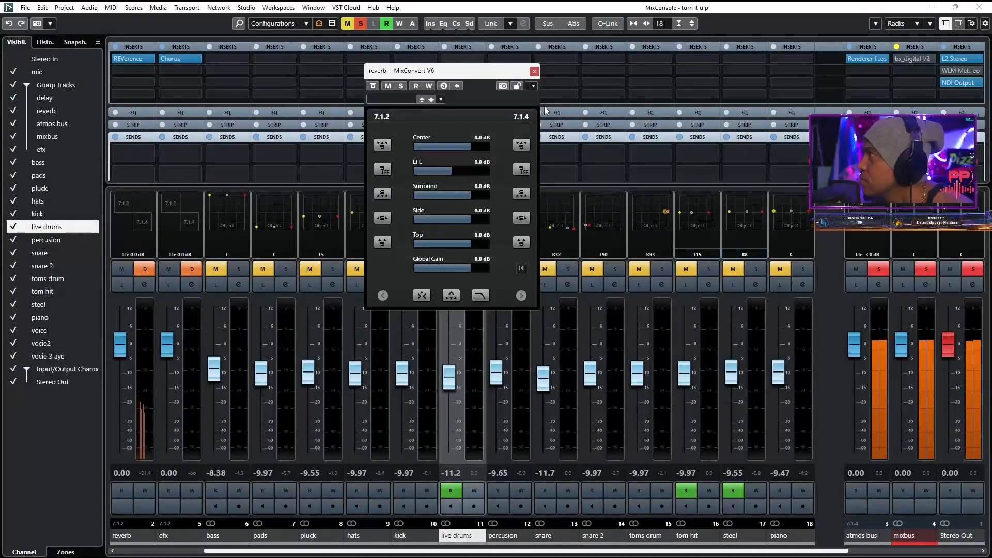
pyautogui.click(533, 72)
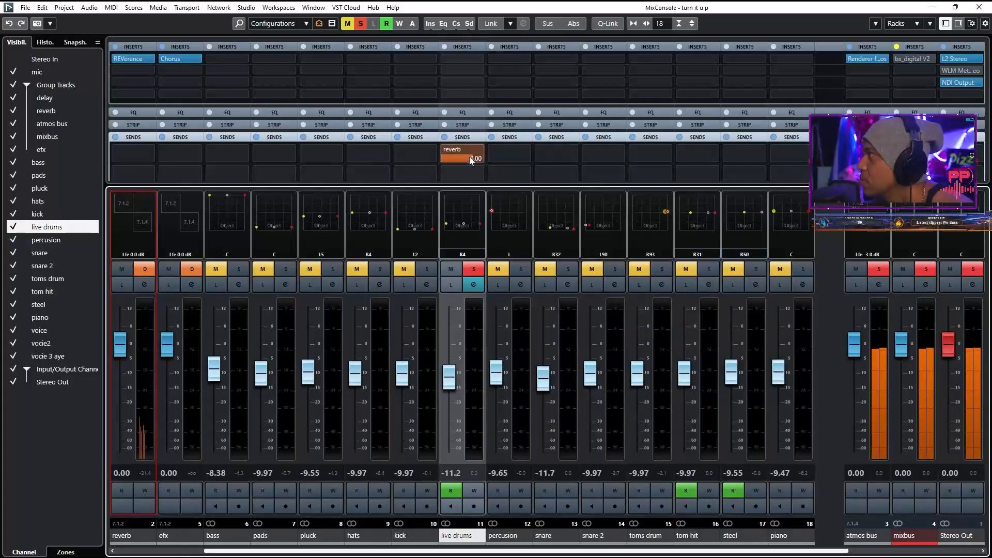
# - Lower the live drums channel's reverb send level to -13.7 and assign its second send slot to the delay group
pyautogui.moveTo(468, 159); pyautogui.dragTo(439, 158)
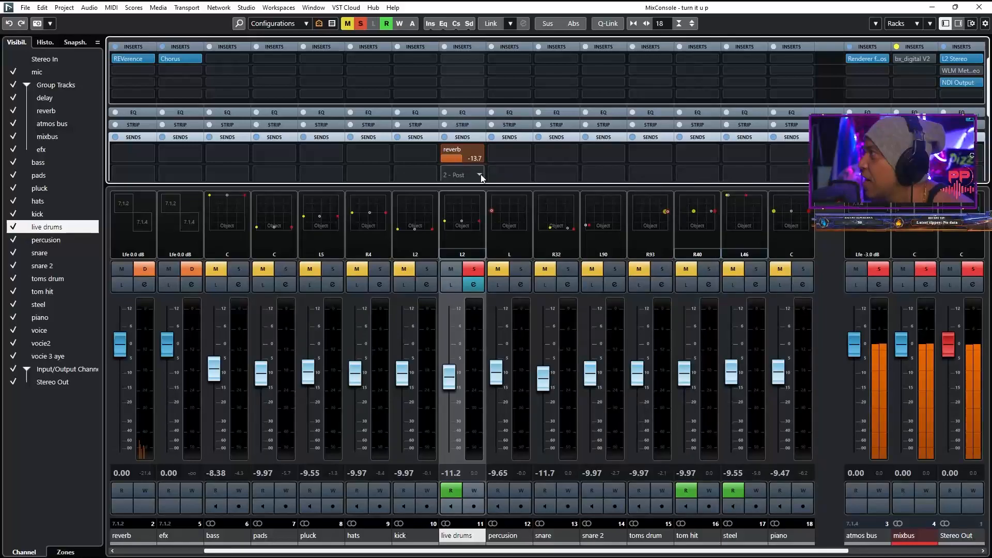
pyautogui.click(483, 175)
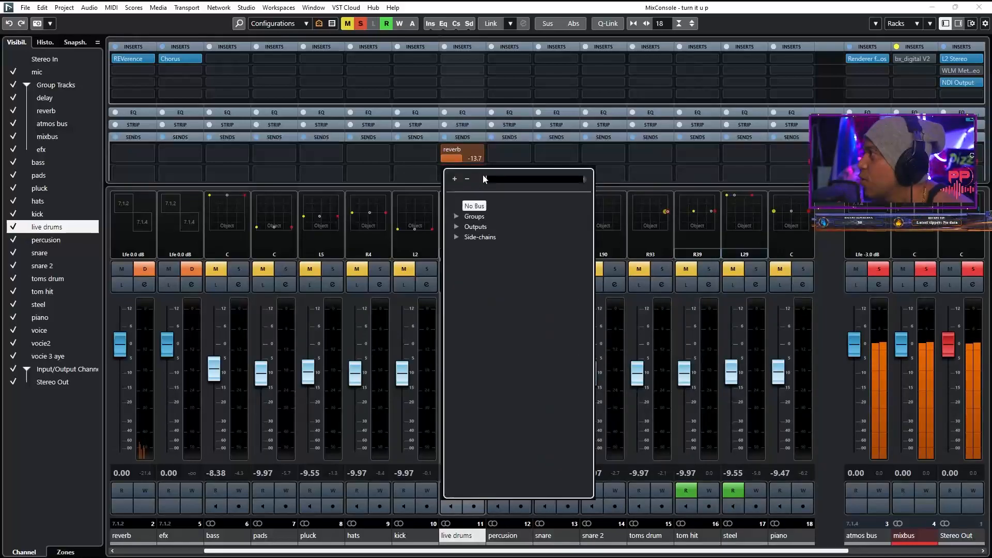
pyautogui.click(457, 216)
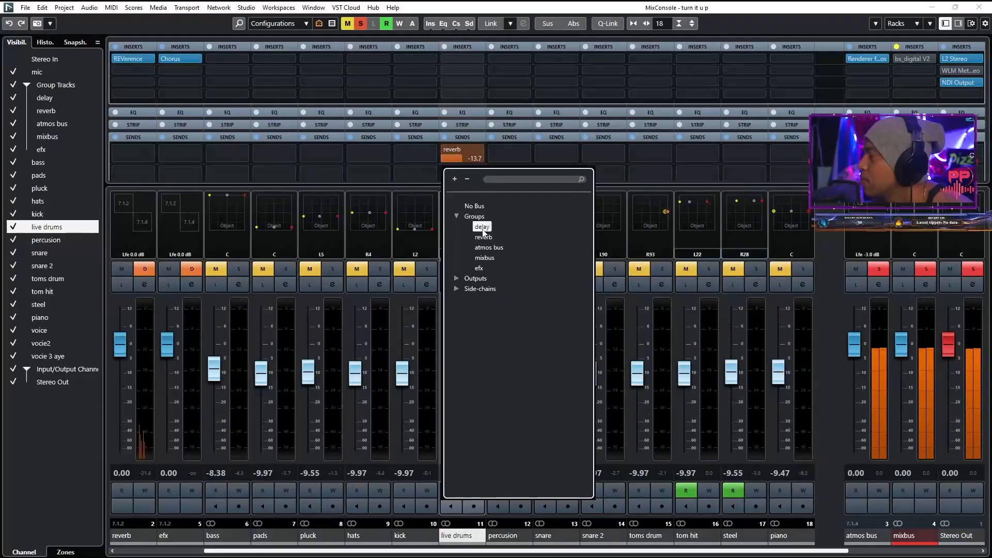
pyautogui.click(482, 226)
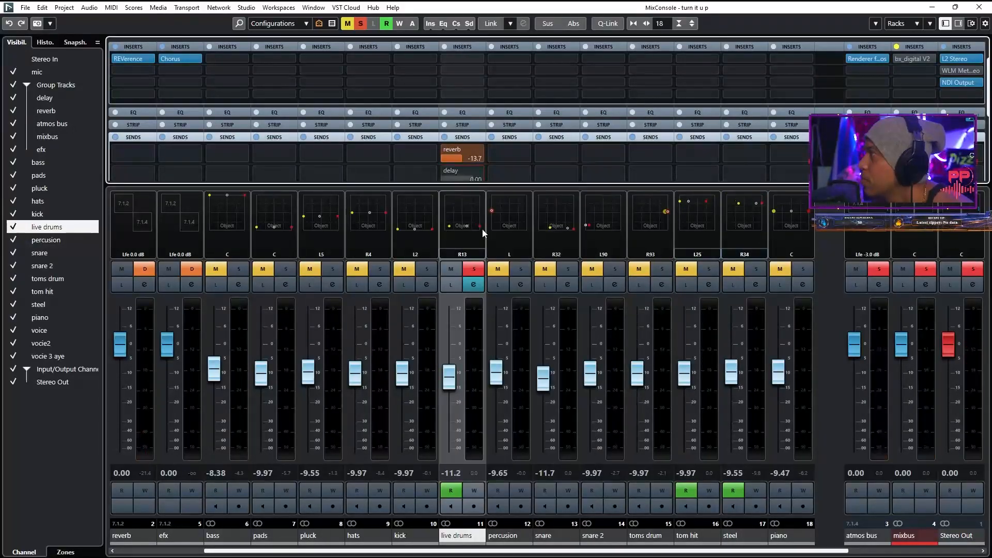
# - Open the live drums channel settings and audition the delay send by activating it and switching it off again
pyautogui.click(473, 284)
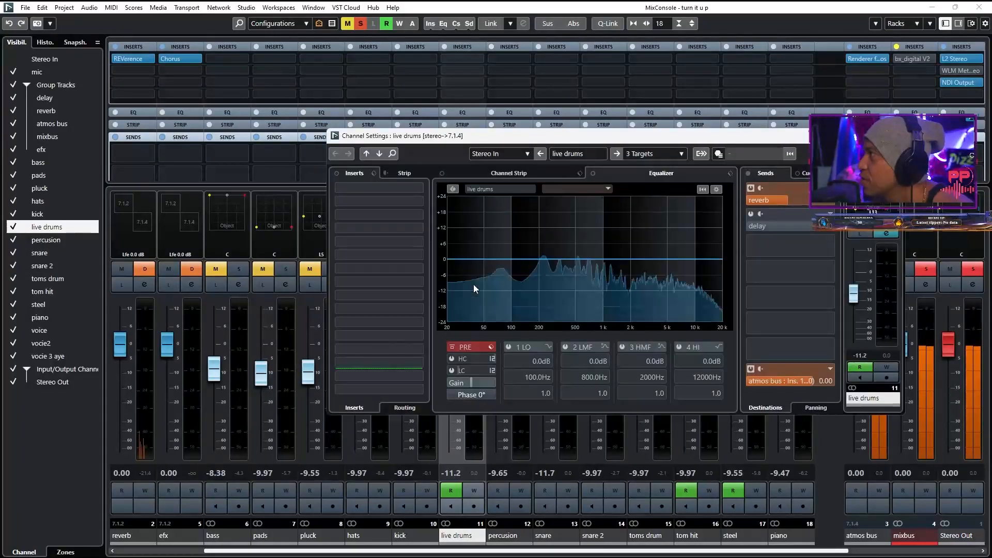
pyautogui.click(749, 215)
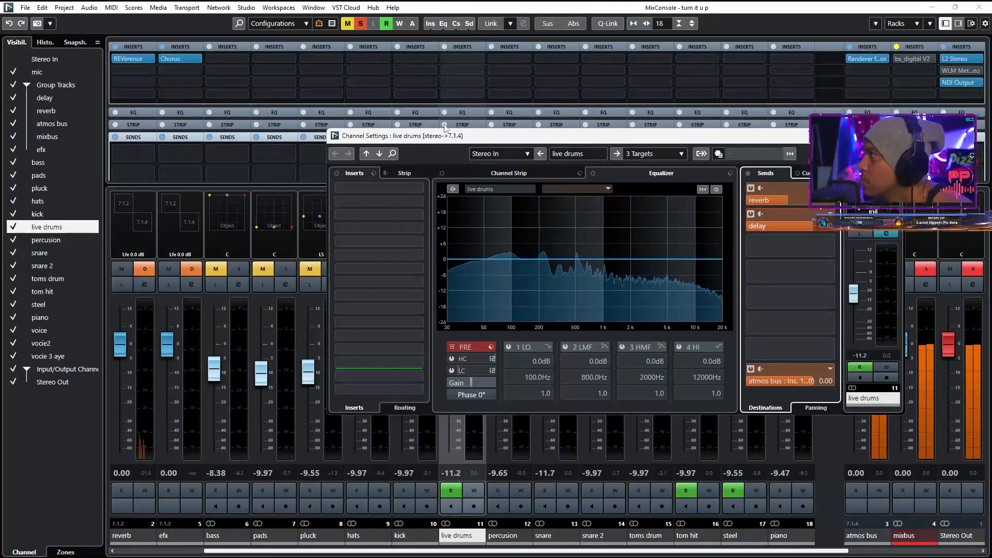
pyautogui.click(751, 215)
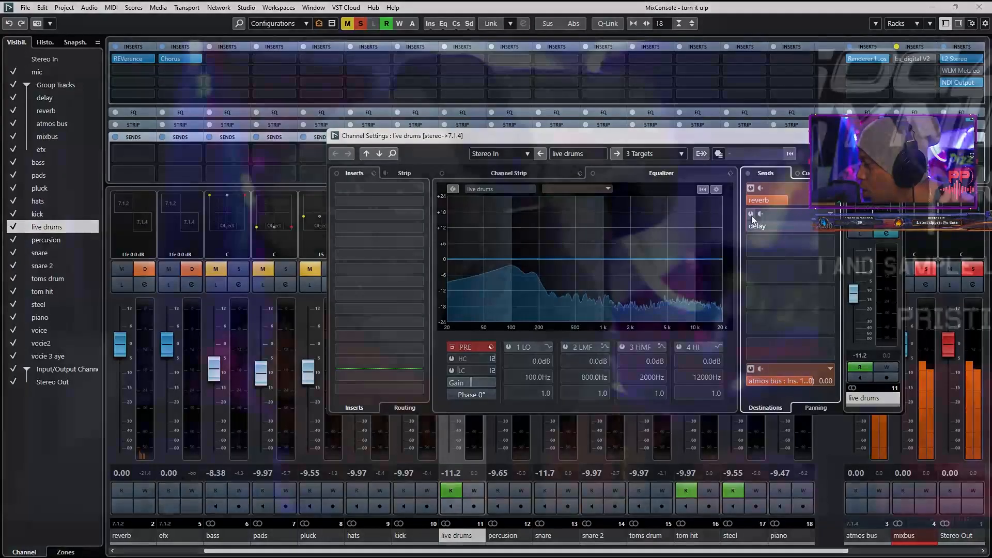